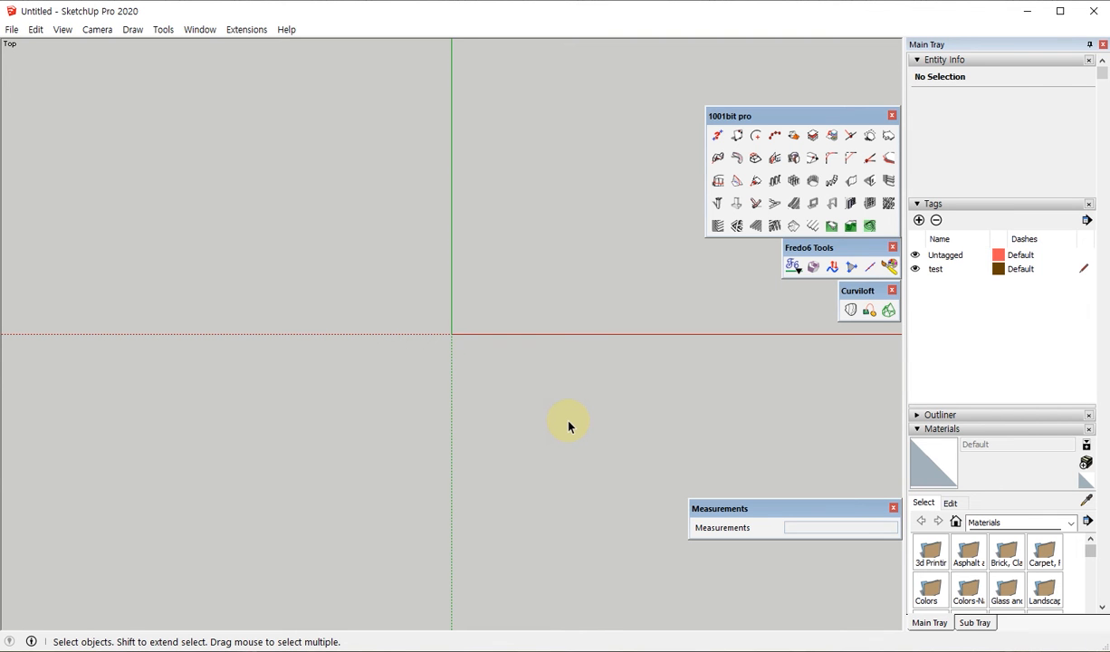
Draw an arc near the origin with a chord of about 4015 mm and a radius of about 2675 mm.
mouse_move(488, 322)
middle_mouse_down("shift")
mouse_move(411, 367)
mouse_move(340, 466)
middle_mouse_up("shift")
key("a")
left_click(364, 521)
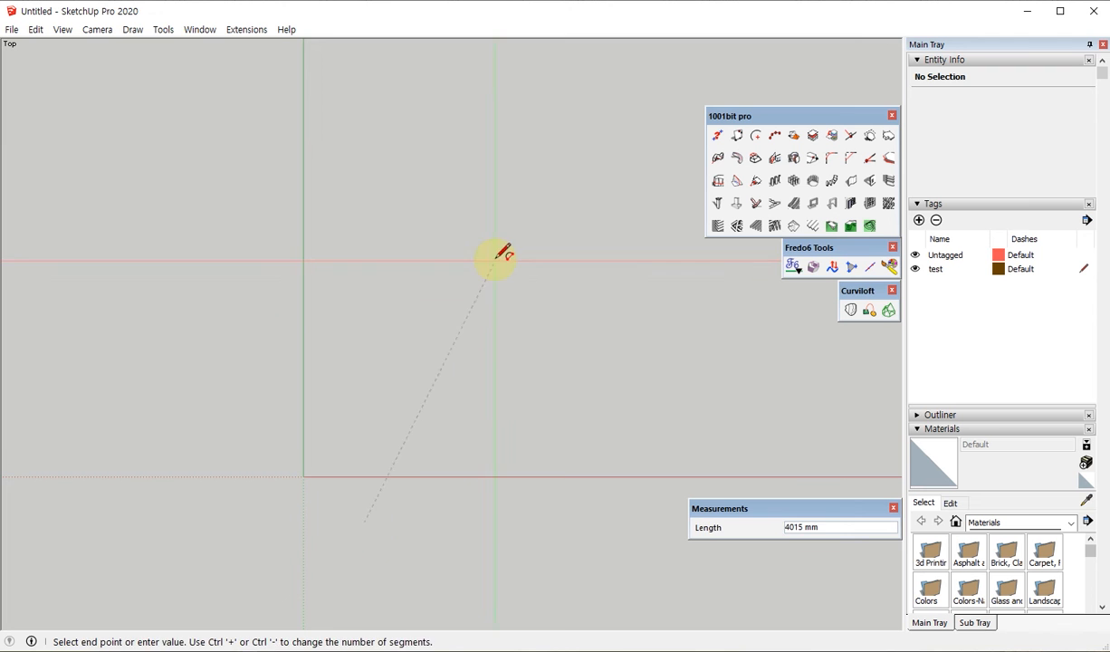
left_click(495, 258)
left_click(426, 240)
key("space")
Offset the arc inward to make a second concentric arc.
left_click_drag(466, 380, 331, 237)
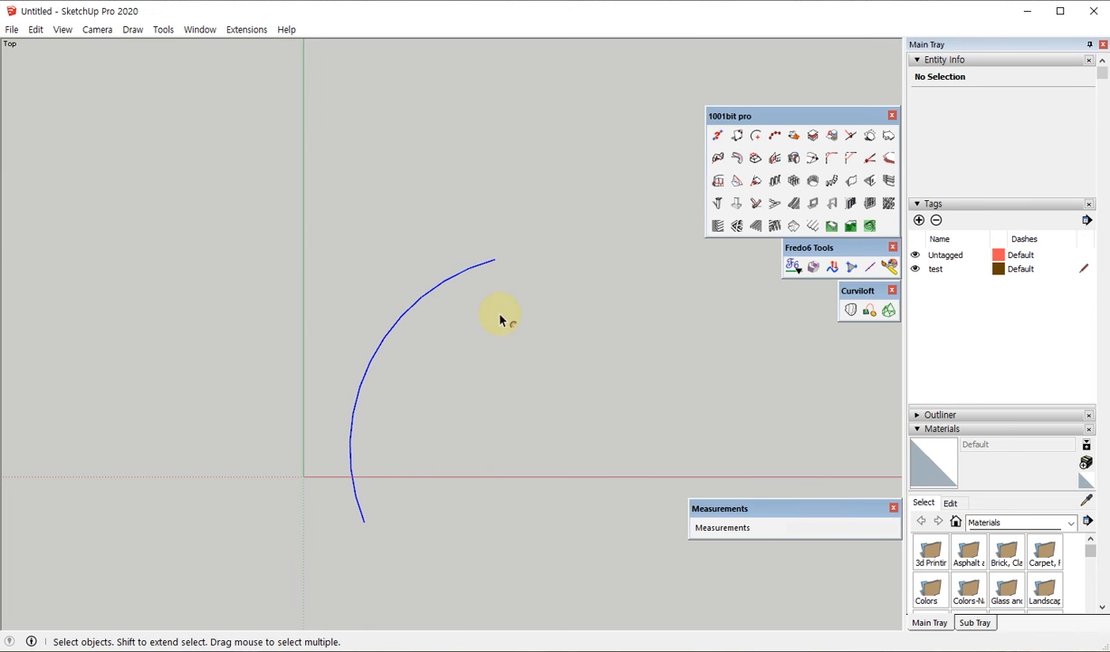
key("f")
left_click(489, 262)
left_click(506, 299)
key("space")
Apply CurviShear to both arcs with a top height of 2000 mm and a base height of 0 mm, ungrouped.
left_click_drag(504, 421, 342, 319)
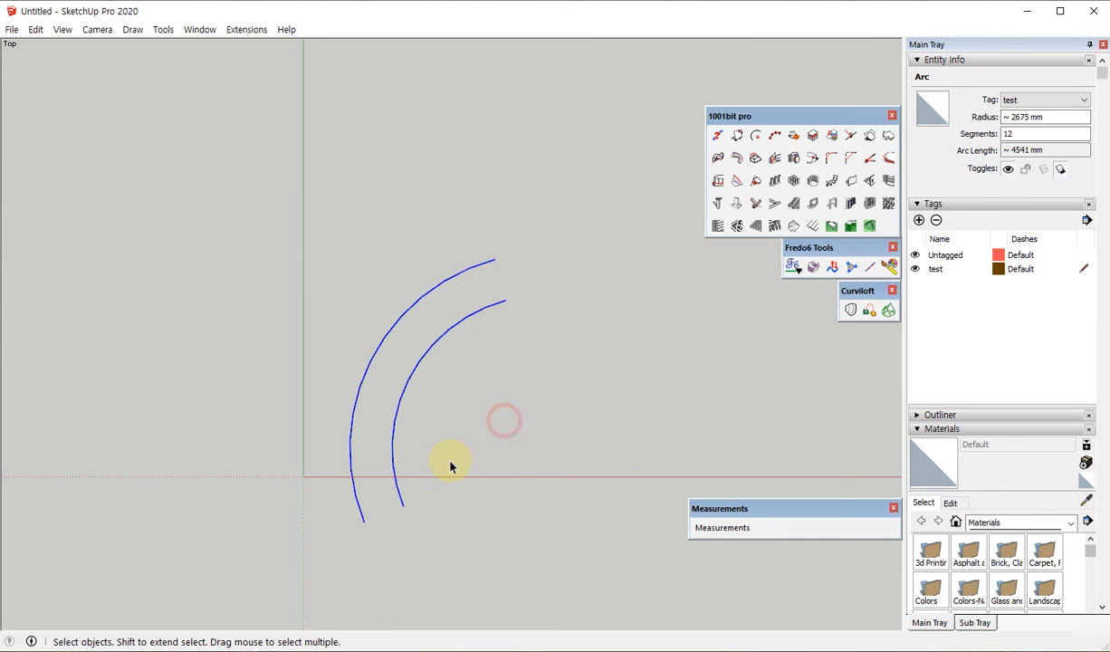
left_click(834, 267)
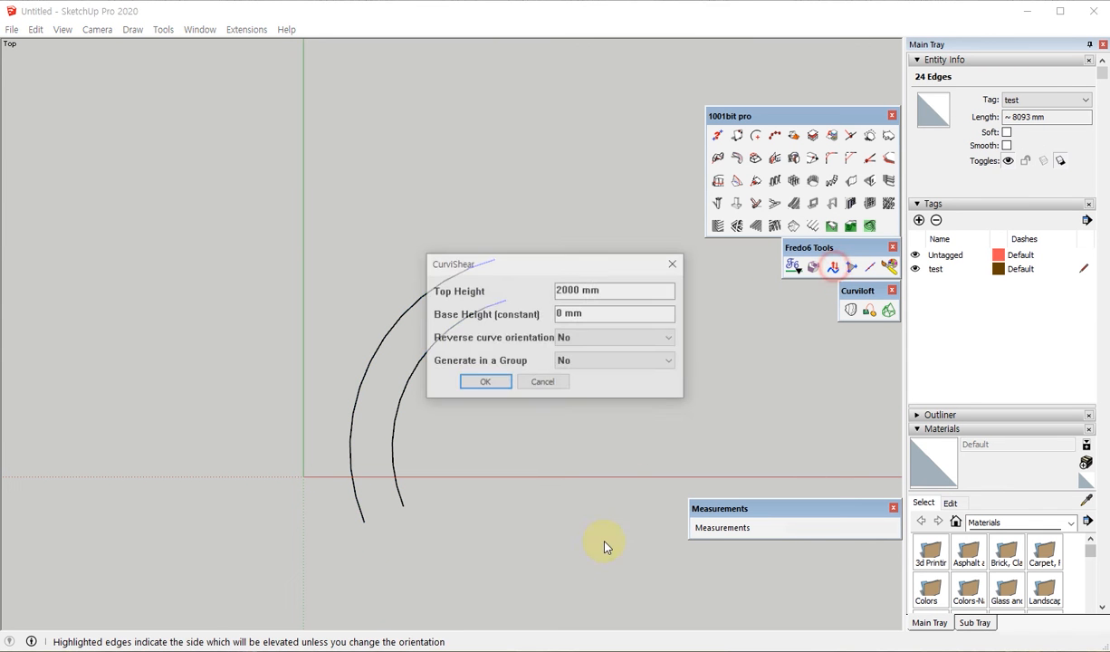
left_click(474, 382)
Skin the whole sheared wireframe into a closed curved wedge with Curviloft.
middle_click_drag(458, 460, 309, 255)
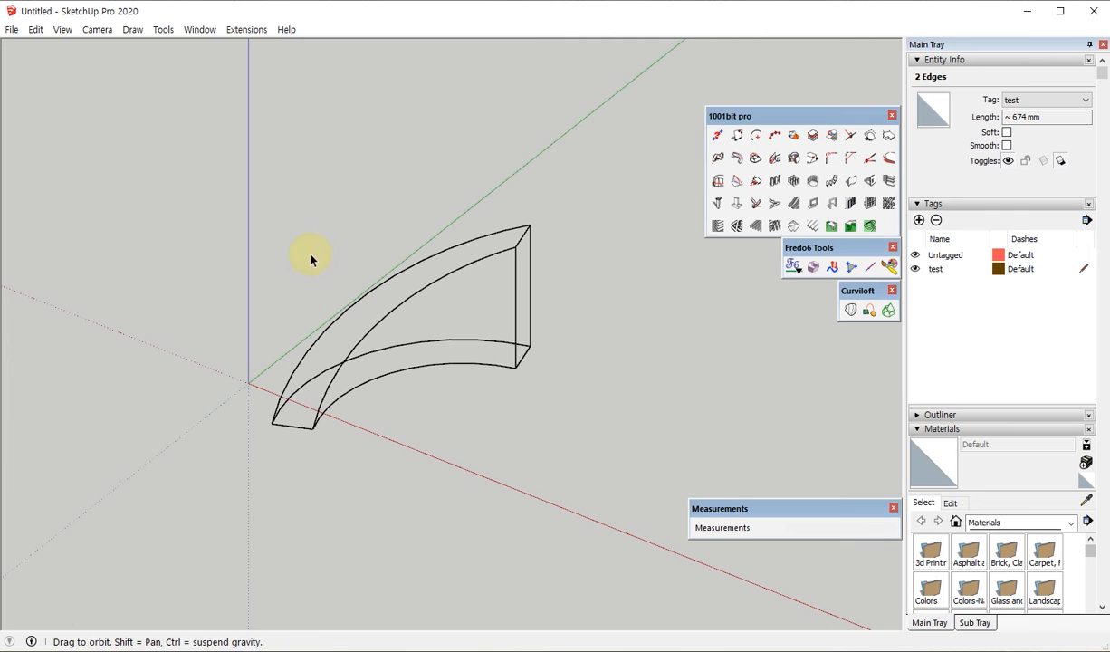
left_click(505, 404)
triple_click(367, 324)
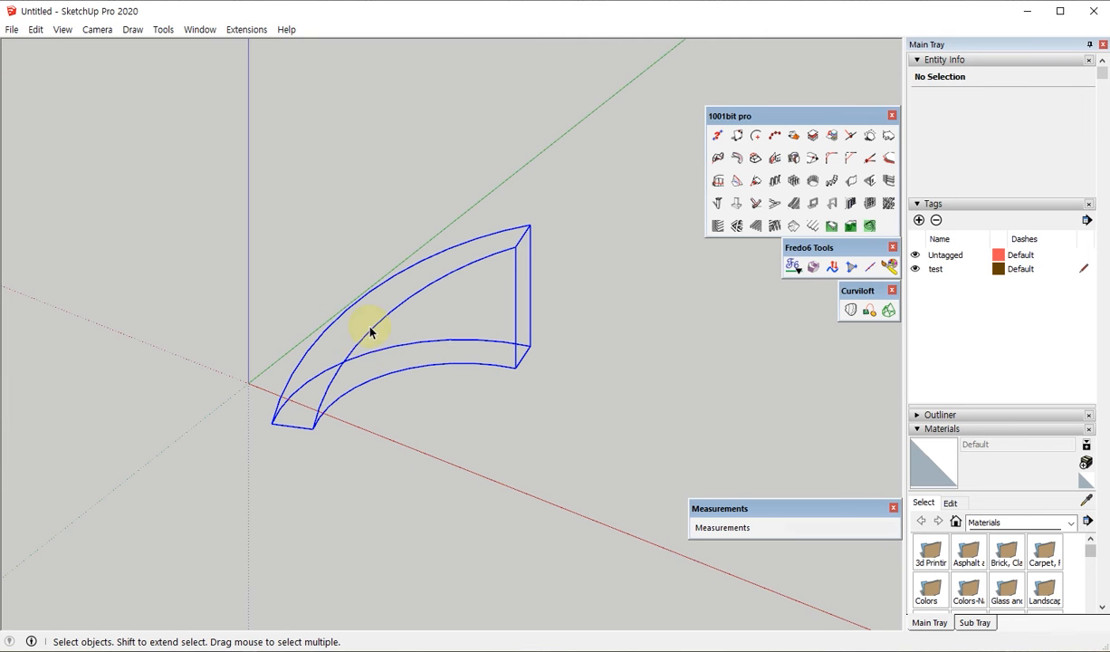
left_click(889, 313)
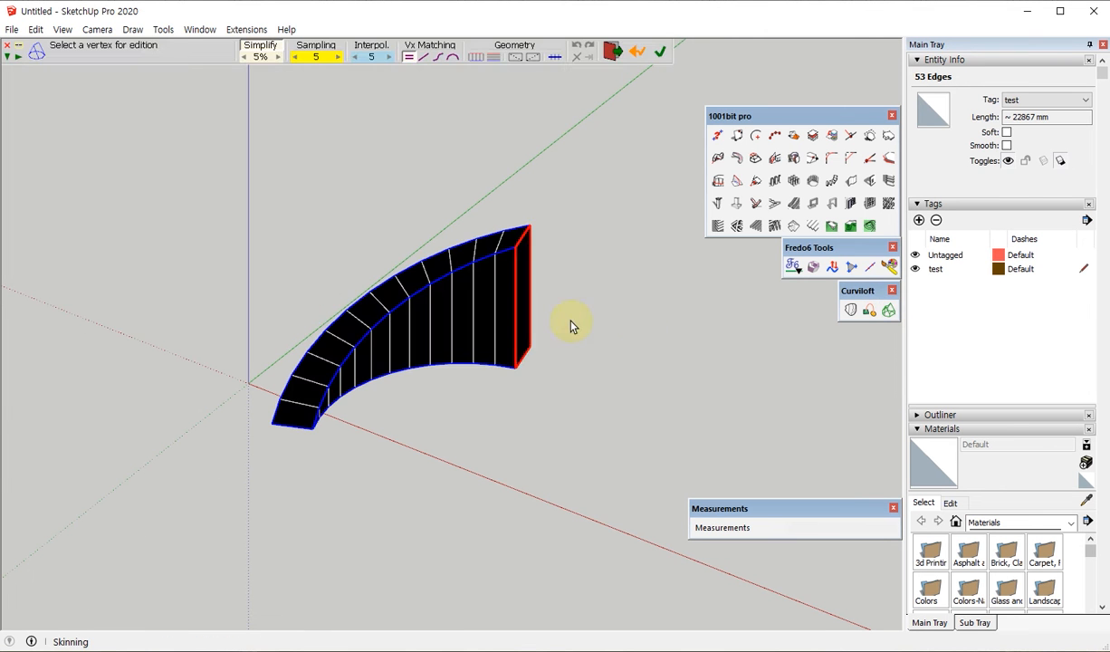
left_click(649, 286)
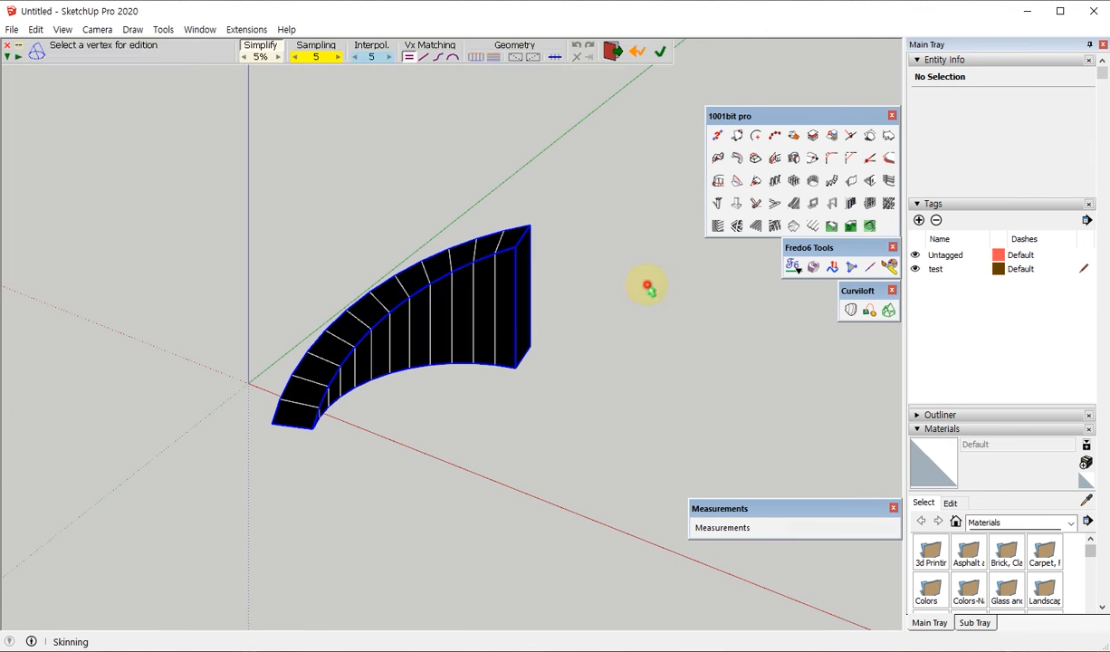
Soften the skinned wedge's edges with a 20 degree angle between normals and smooth normals, then leave its group.
right_click(475, 299)
left_click(540, 494)
middle_click_drag(463, 317, 478, 421)
double_click(421, 335)
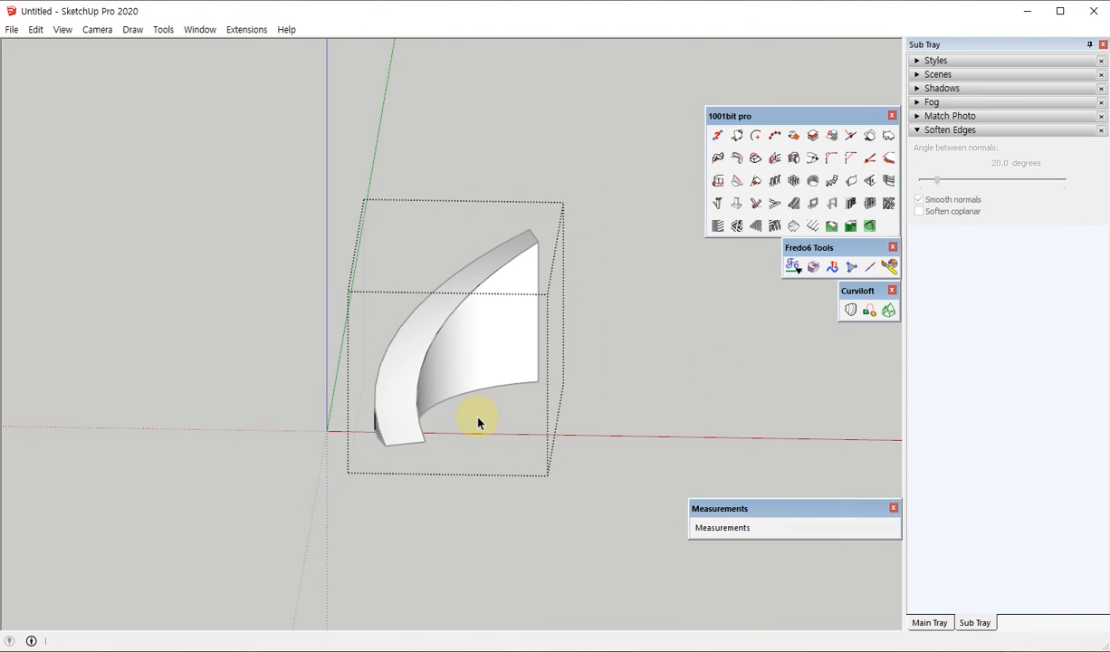
left_click(664, 362)
Draw a small rectangle on the ground inside the curve, extrude it upward into a box and select the box.
middle_click_drag(663, 362, 498, 426)
key("r")
scroll(466, 442, "up", 6)
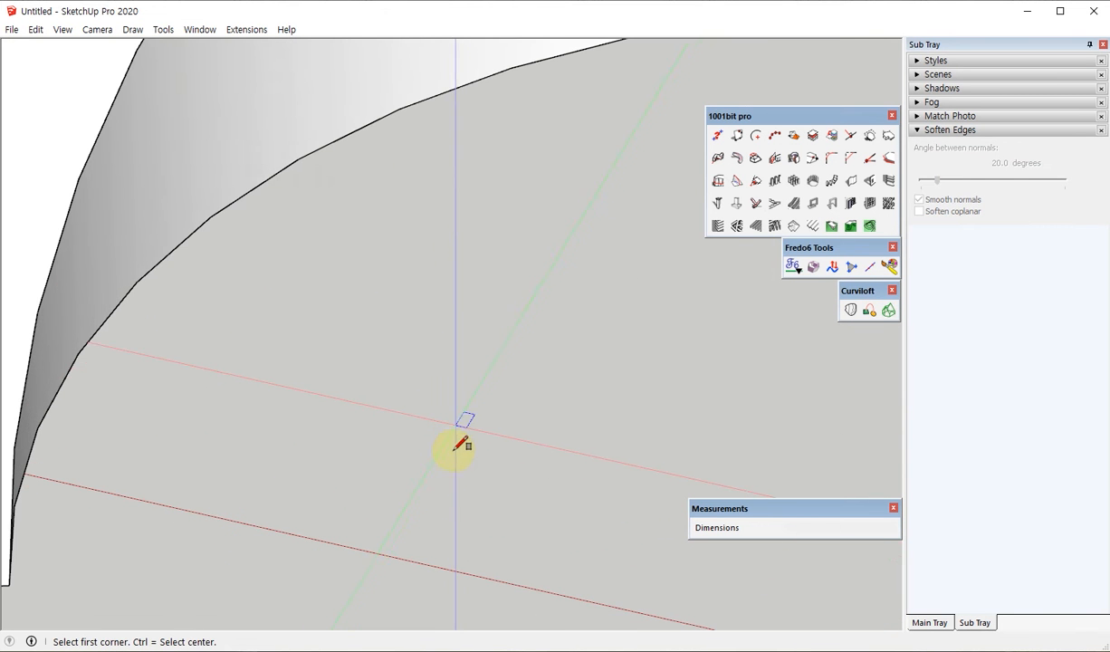
left_click(450, 469)
left_click(519, 423)
key("p")
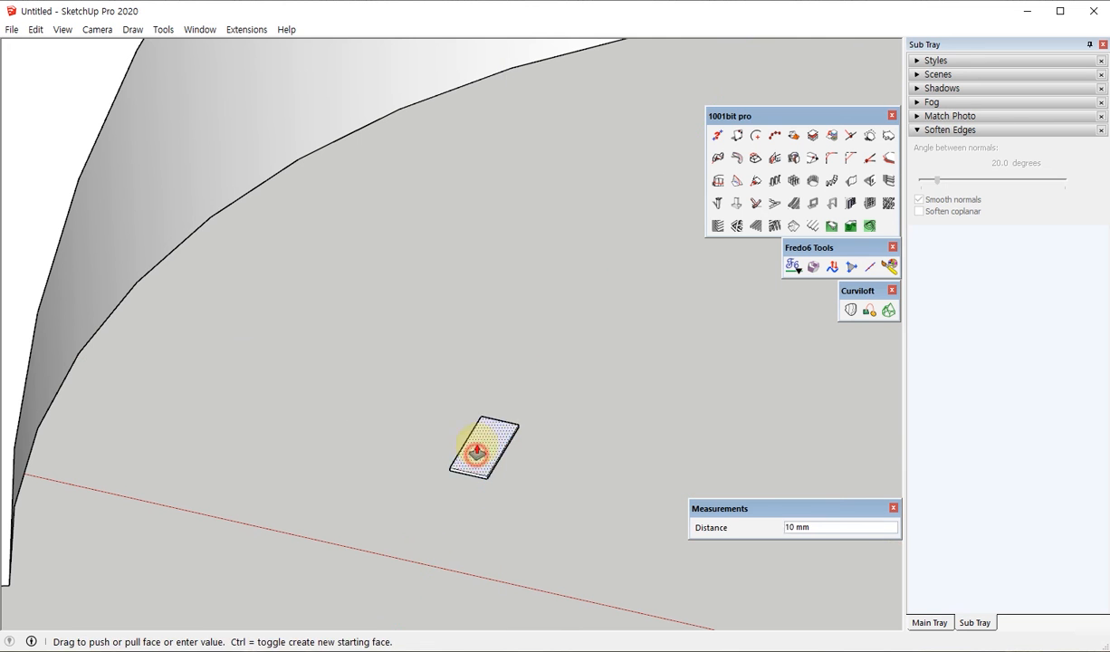
left_click_drag(477, 451, 466, 436)
key("space")
scroll(491, 467, "down", 3)
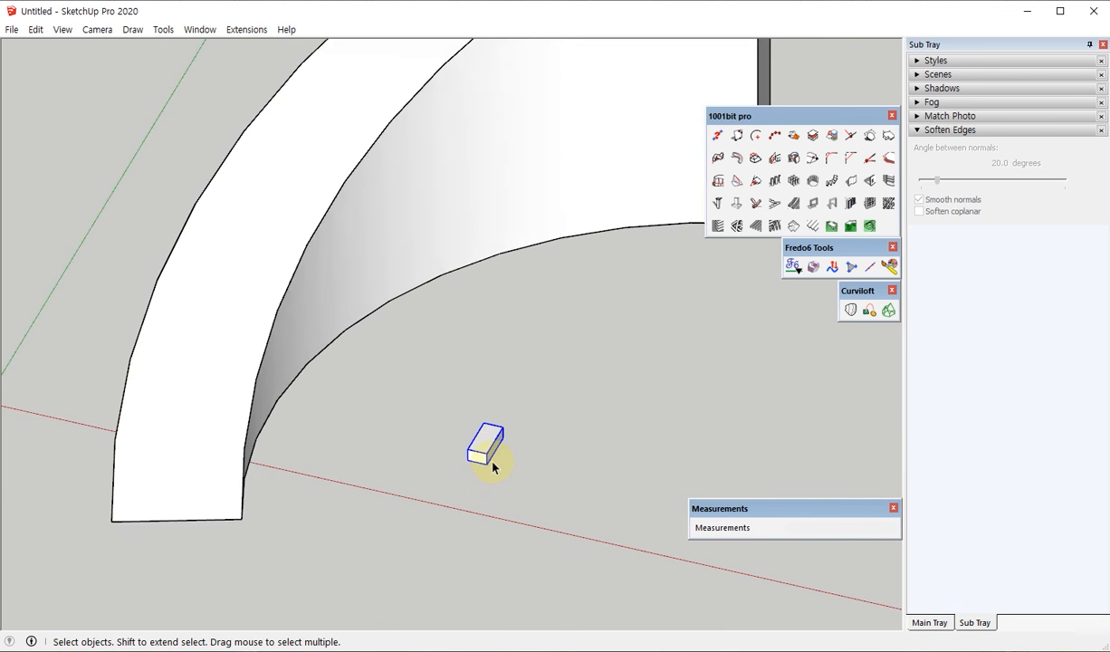
scroll(493, 468, "down", 2)
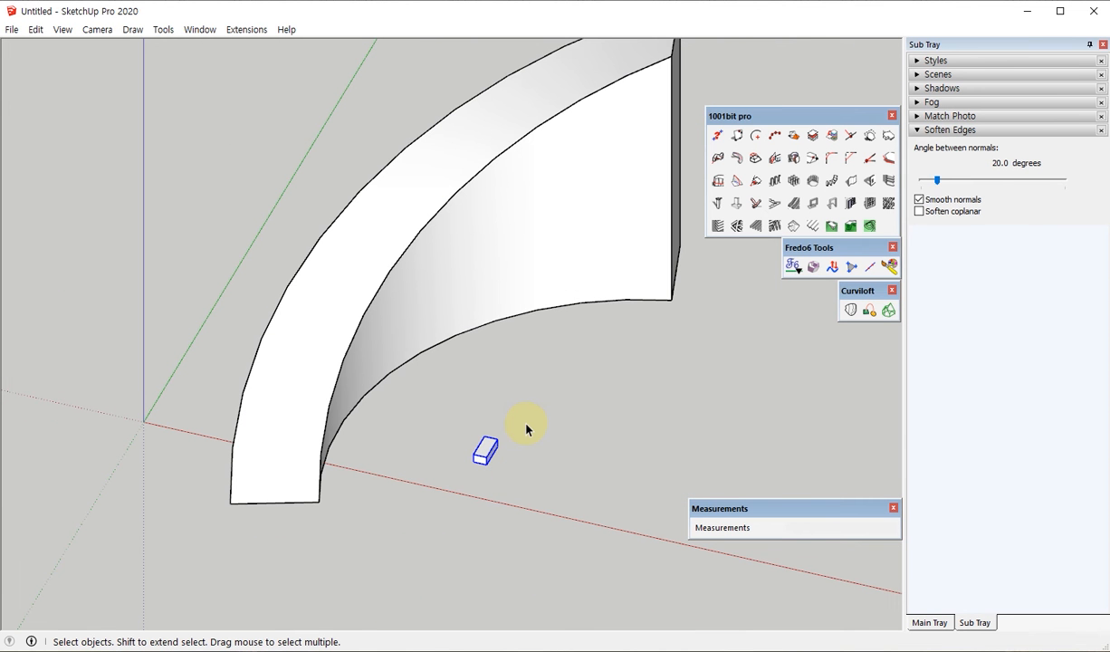
Define the small box's alignment reference with 1001bit pro, using one underside corner as the reference point and two others for the axes.
middle_click_drag(520, 429, 226, 484)
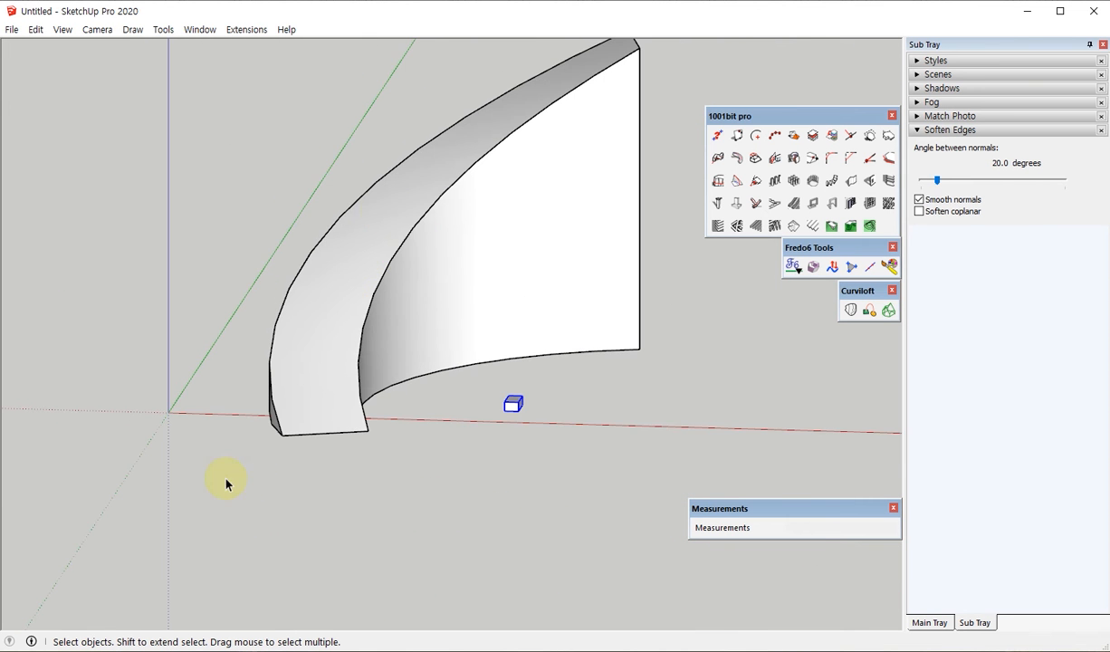
middle_click_drag(250, 310, 596, 380)
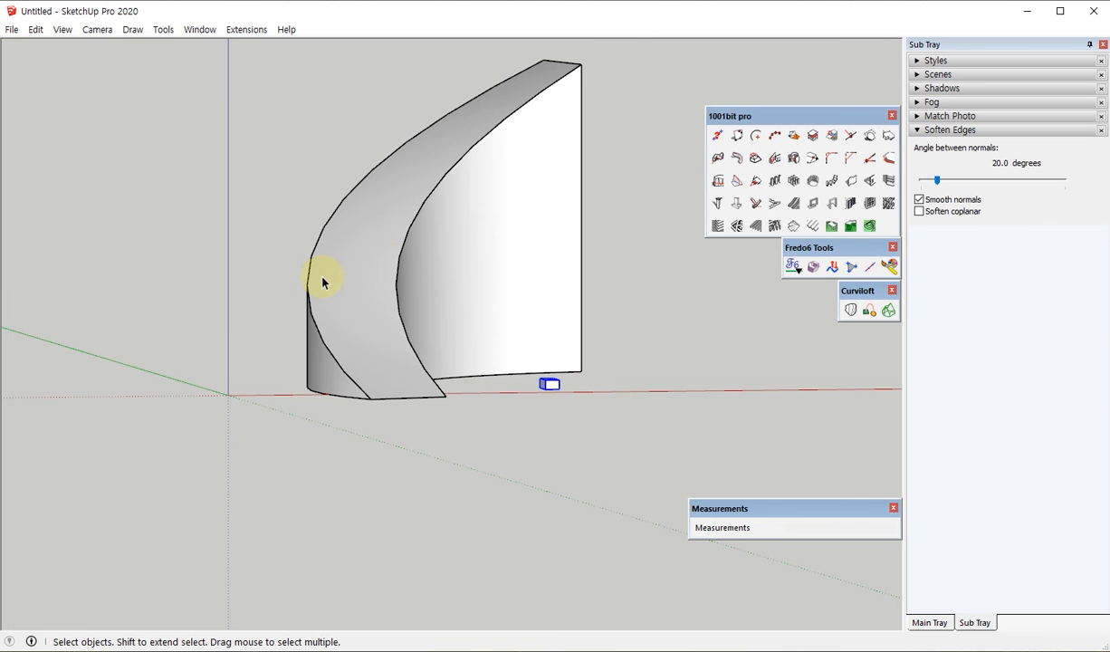
middle_click_drag(478, 352, 552, 443)
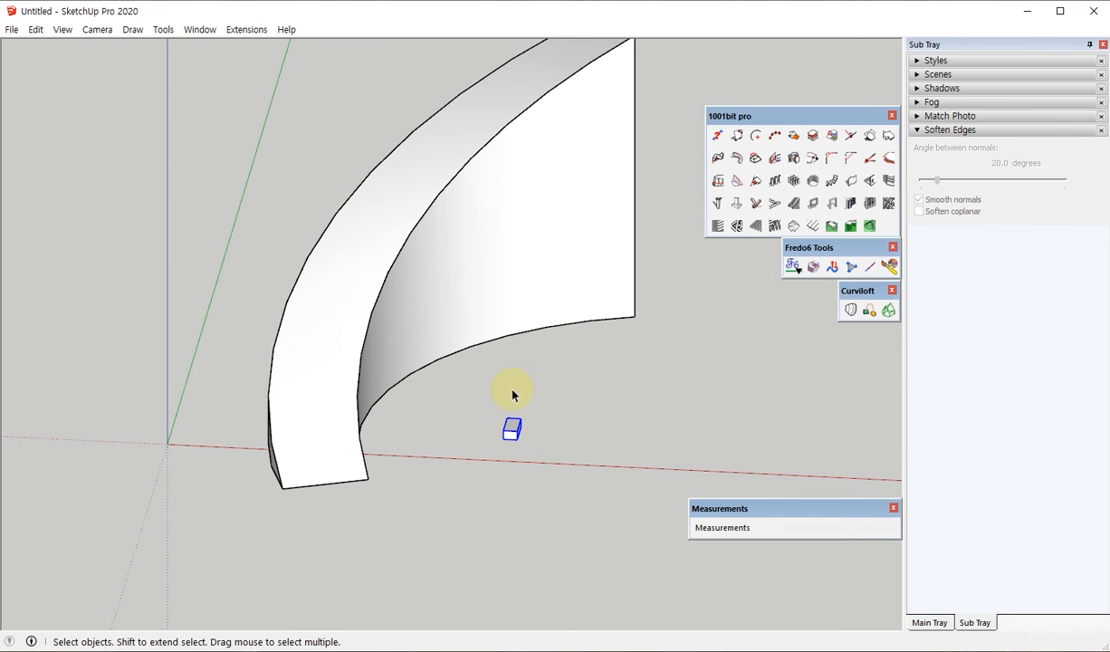
left_click(791, 134)
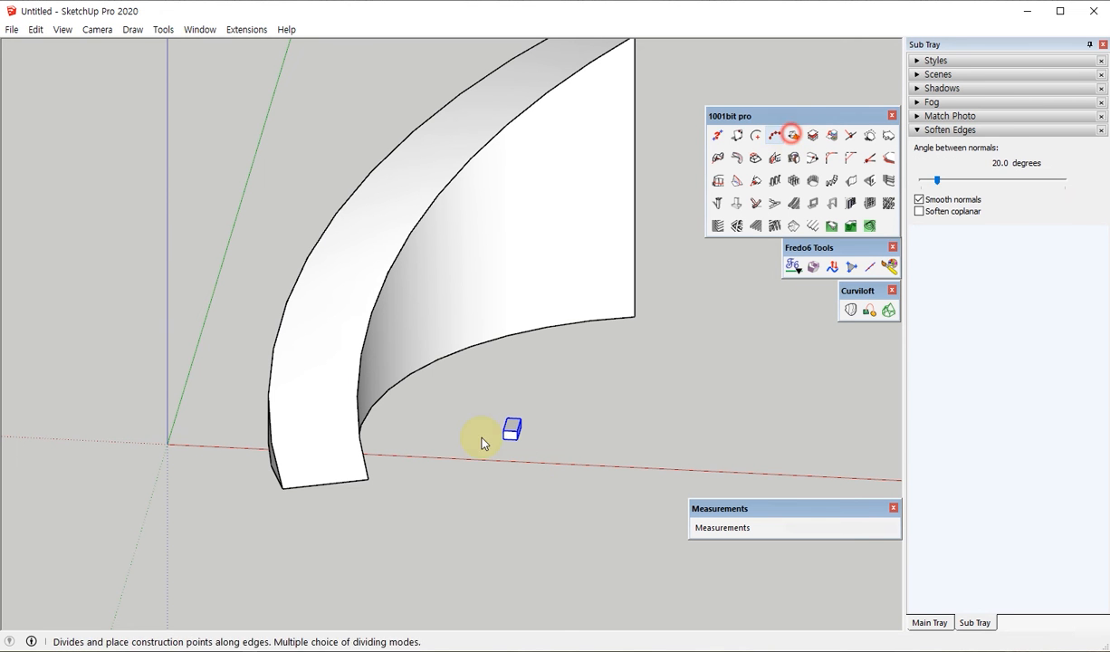
middle_click_drag(454, 360, 396, 312)
scroll(397, 313, "up", 4)
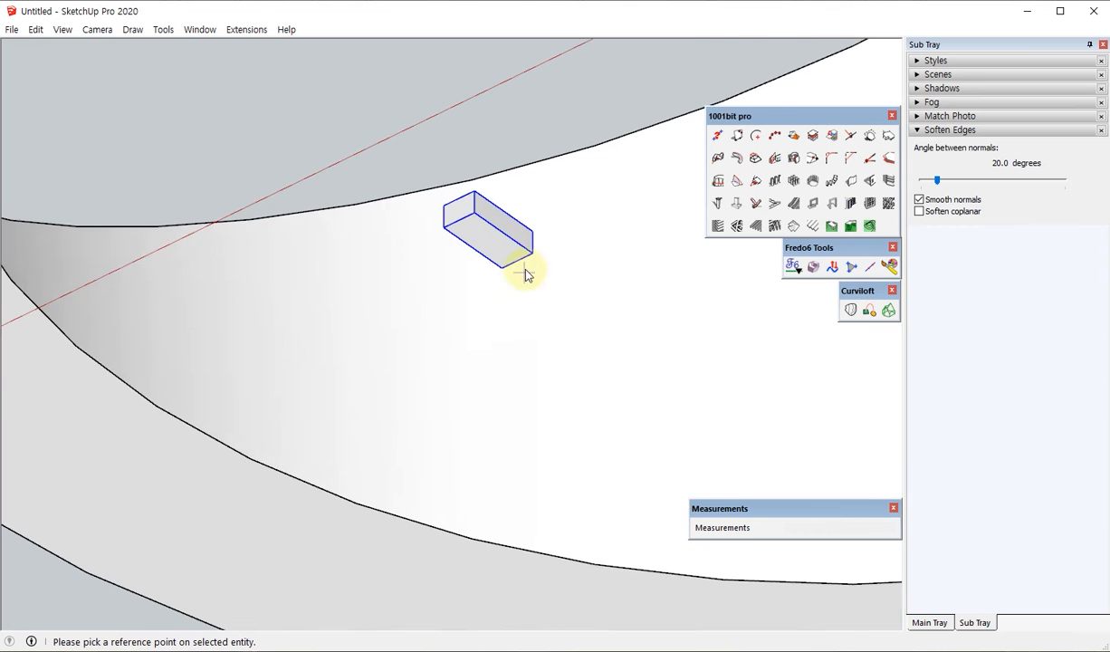
middle_click_drag(420, 231, 464, 525)
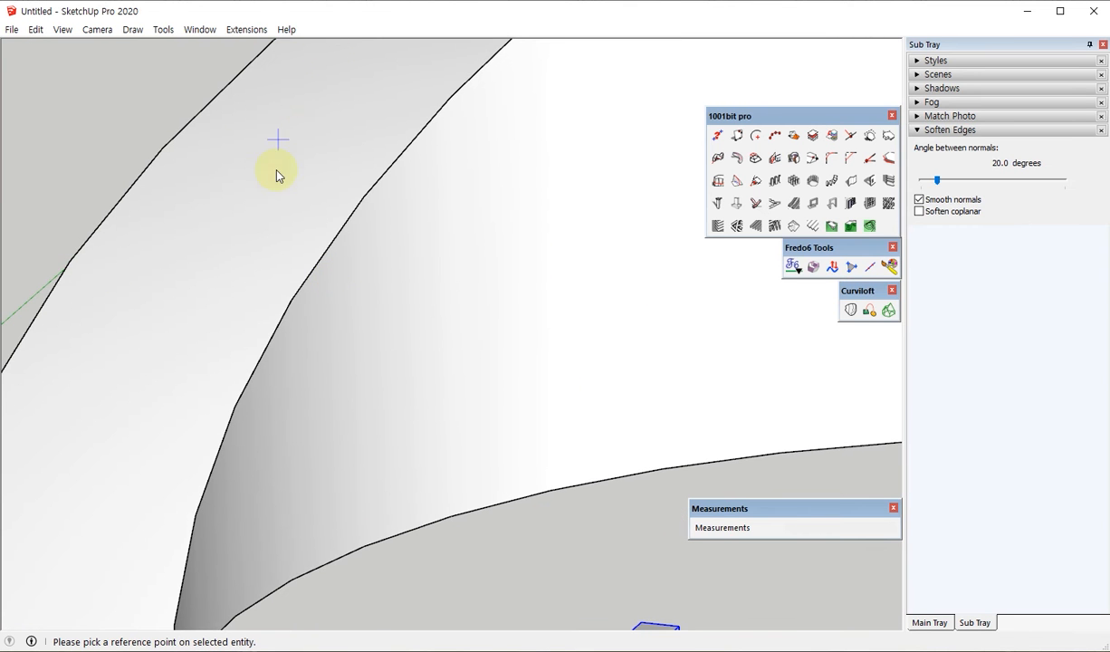
scroll(277, 176, "down", 5)
middle_click_drag(429, 441, 359, 222)
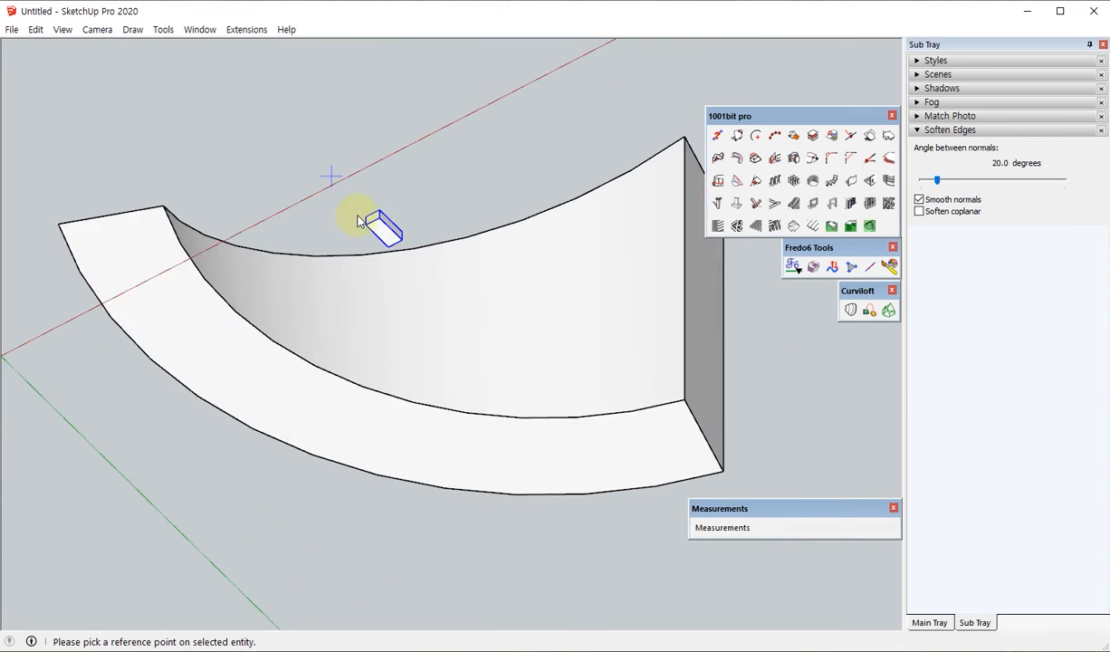
scroll(359, 222, "up", 3)
middle_click_drag(393, 402, 339, 292)
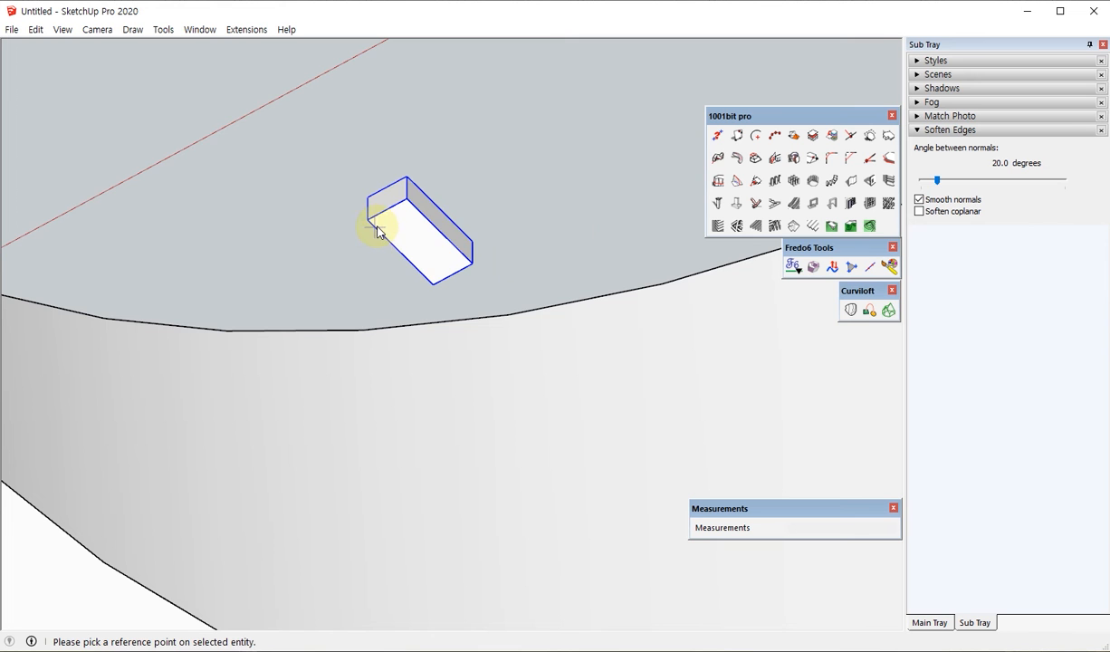
middle_click_drag(409, 299, 407, 218)
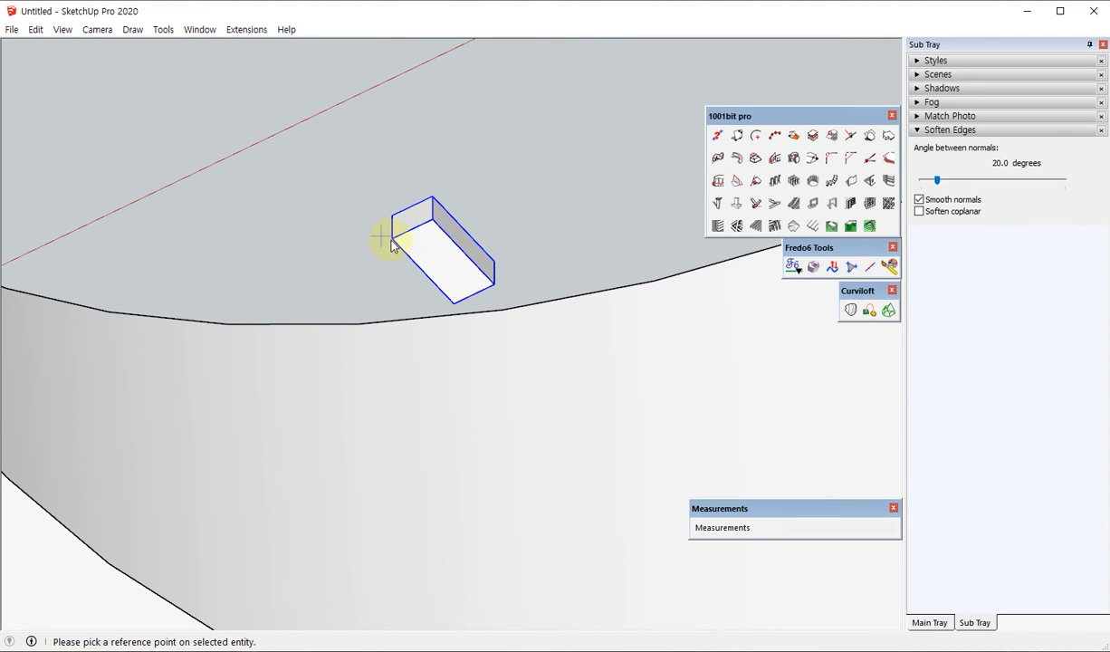
left_click(396, 237)
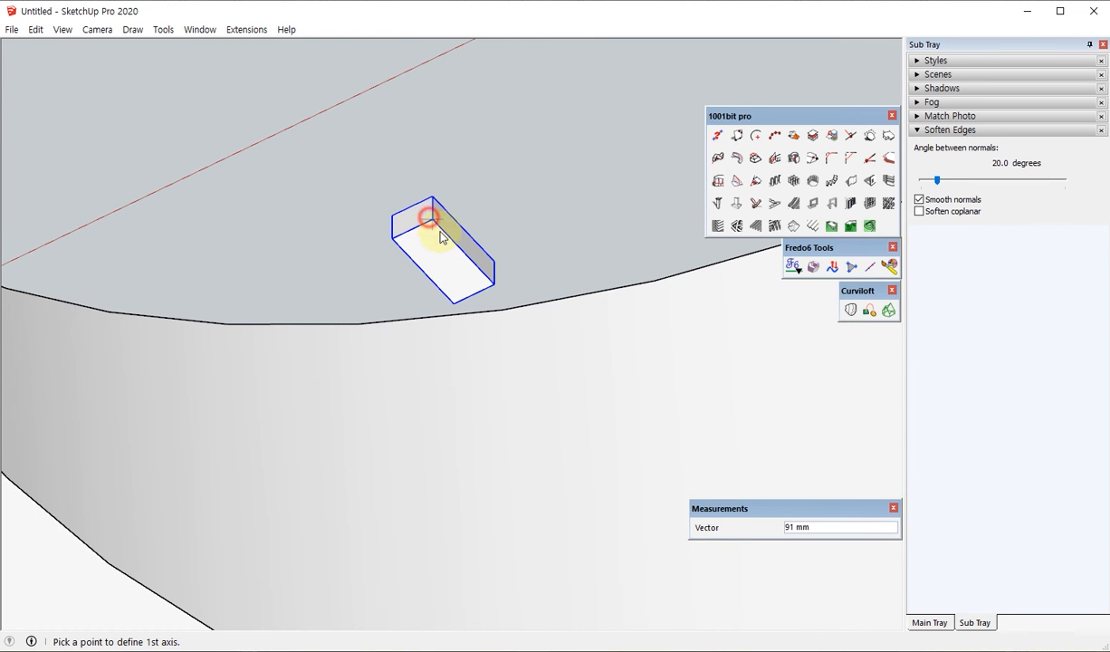
left_click(480, 267)
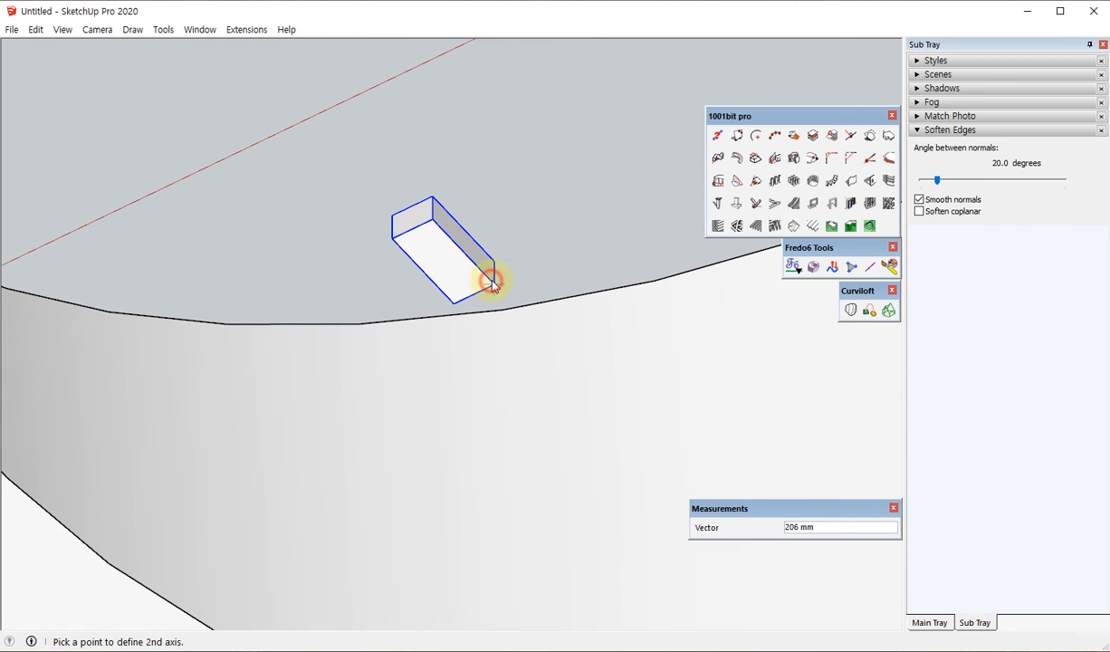
left_click(490, 285)
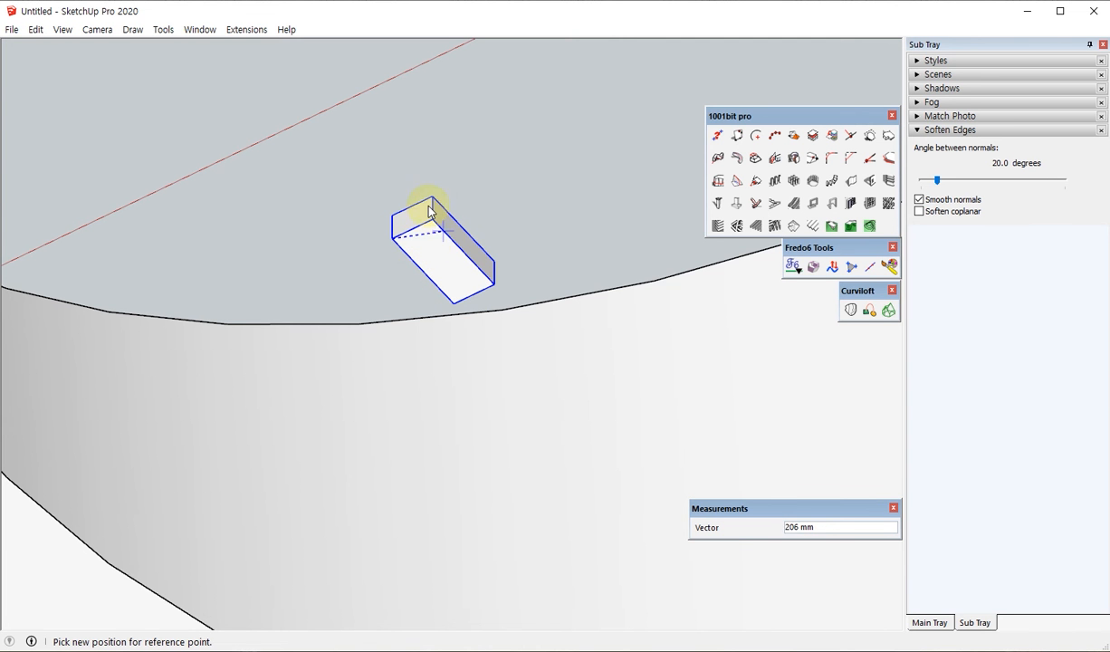
Align the small box onto the wedge's sloped top face by picking its new reference position and both axis directions there.
middle_click_drag(429, 211, 484, 475)
scroll(551, 186, "down", 5)
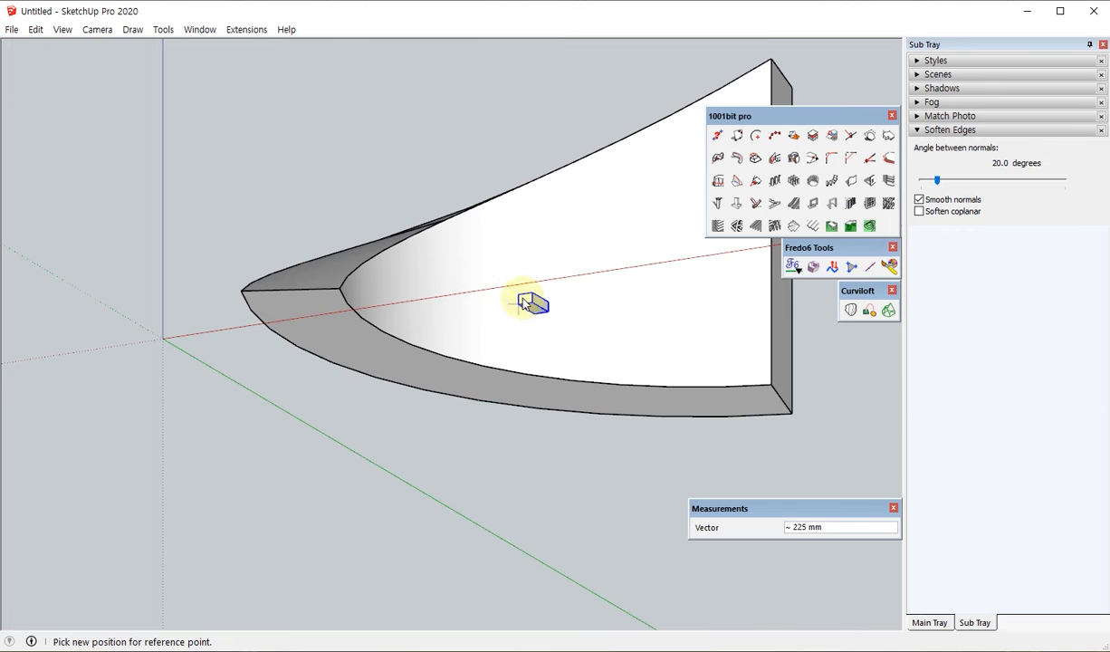
middle_click_drag(523, 303, 516, 543)
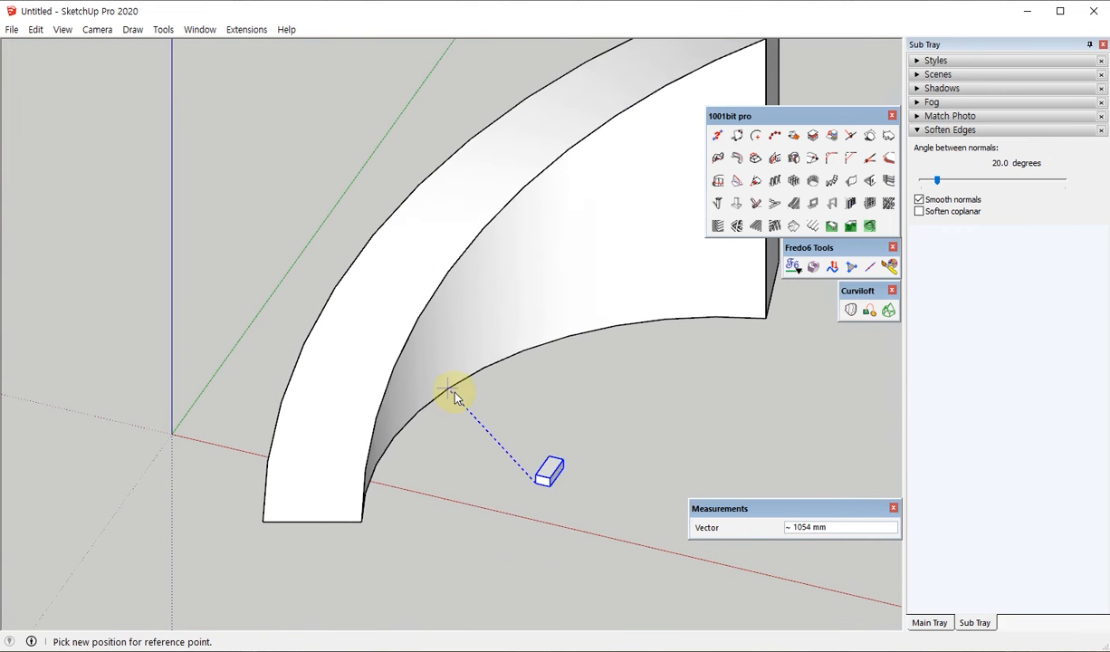
scroll(452, 396, "up", 2)
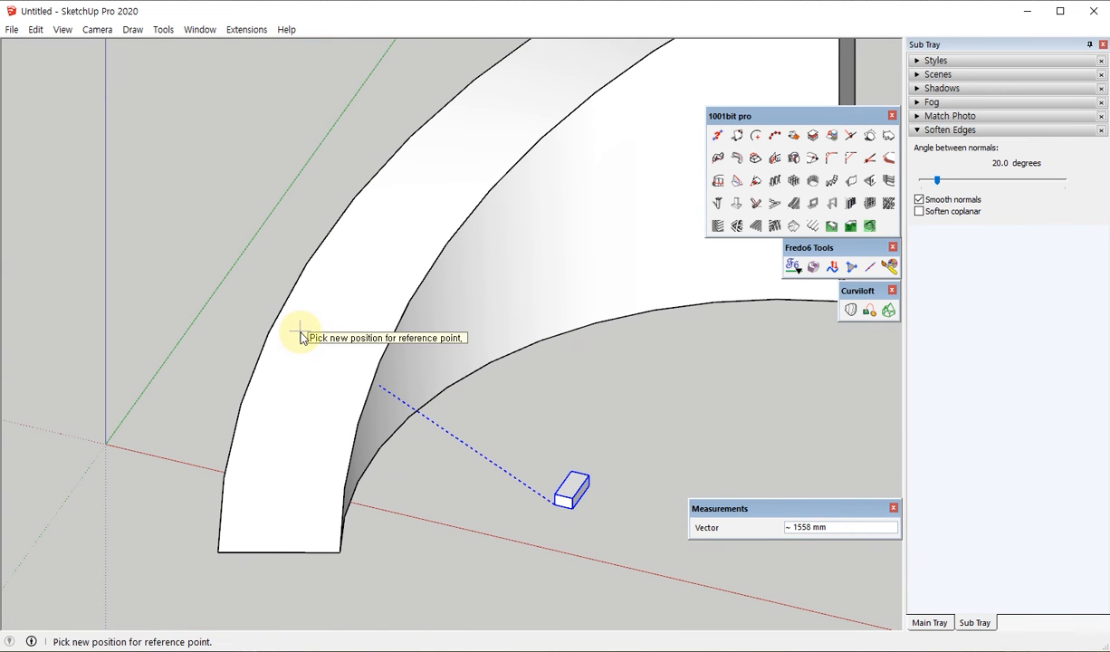
left_click(300, 334)
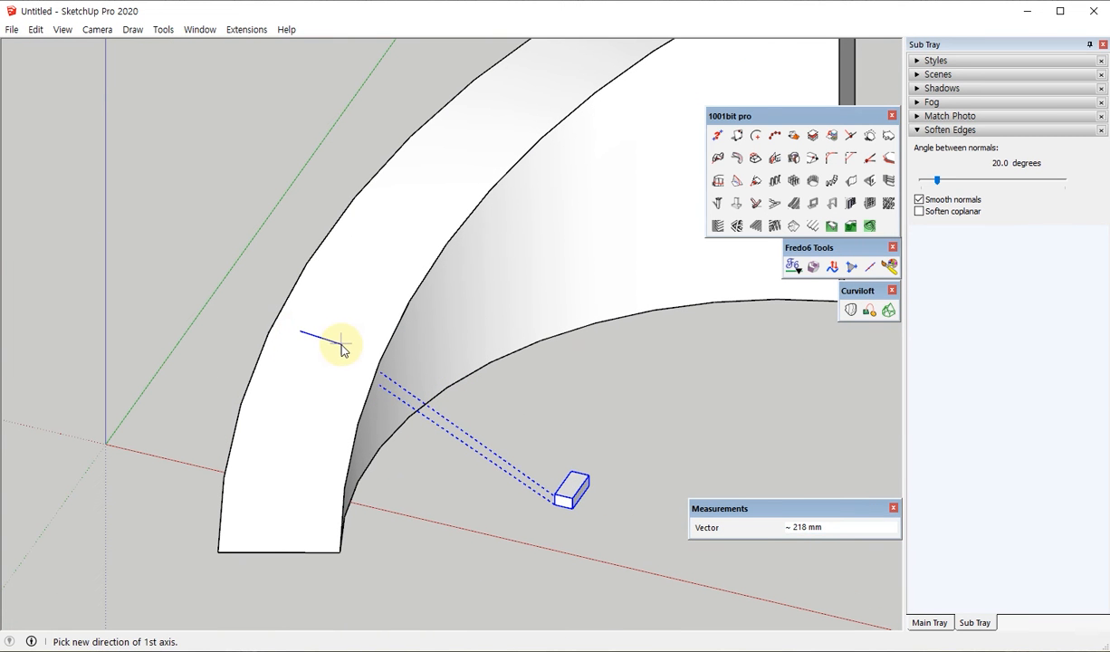
left_click(342, 344)
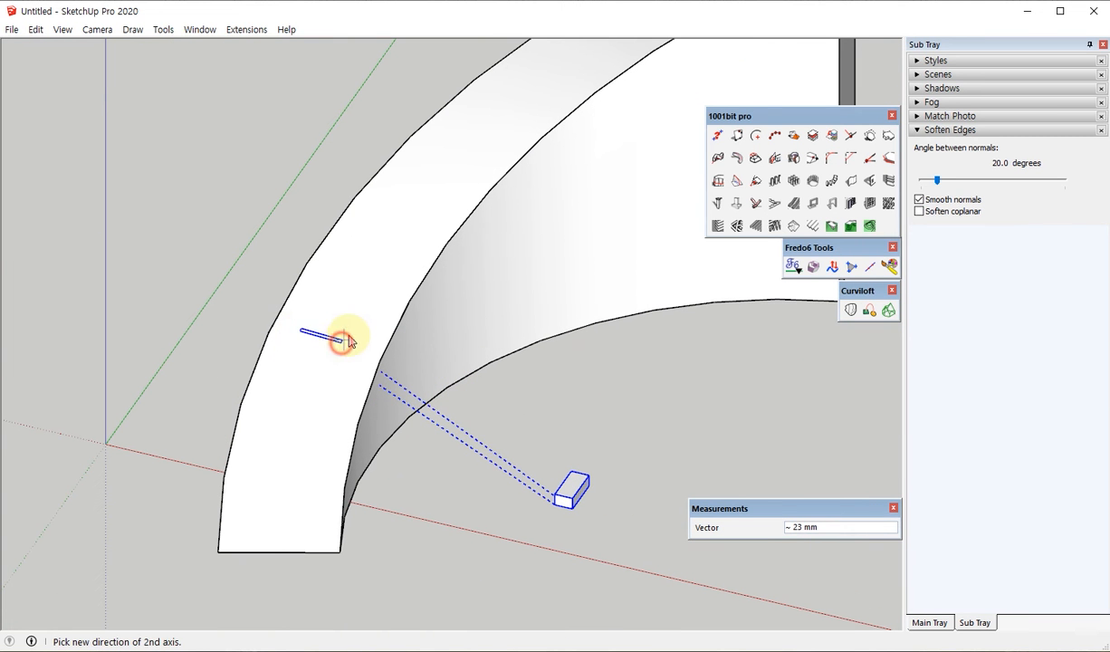
left_click(375, 291)
Examine from several sides how the aligned box sits on the wedge's sloped top face.
middle_click_drag(337, 471, 373, 391)
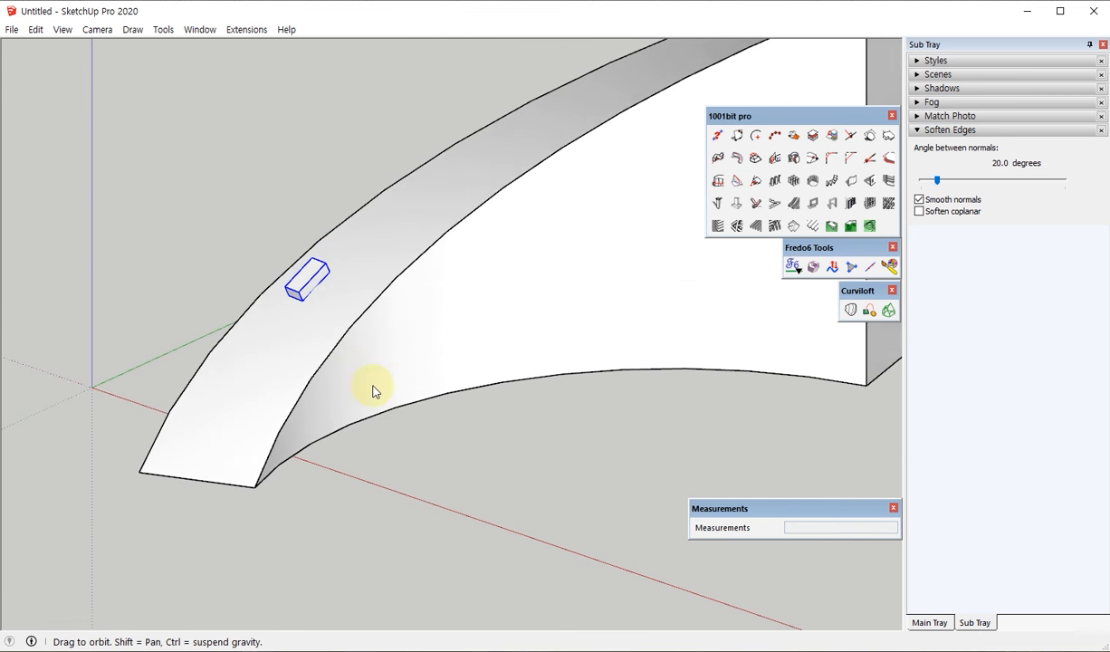
middle_click_drag(248, 313, 769, 286)
scroll(390, 344, "up", 4)
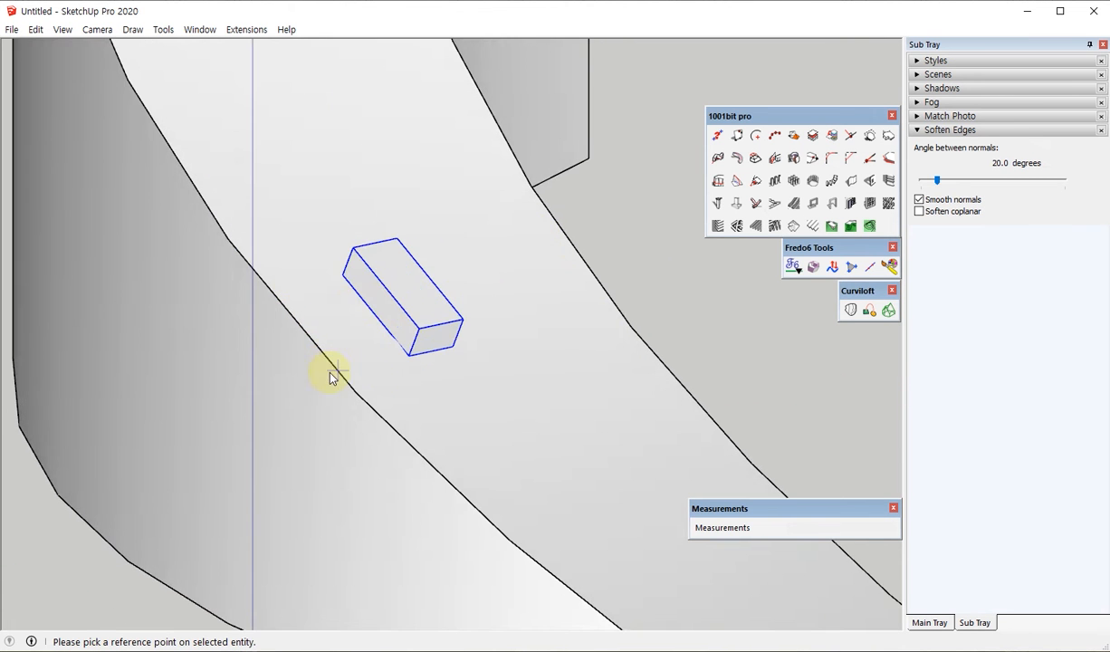
middle_click_drag(330, 374, 380, 391)
scroll(315, 470, "down", 5)
middle_click_drag(315, 471, 513, 471)
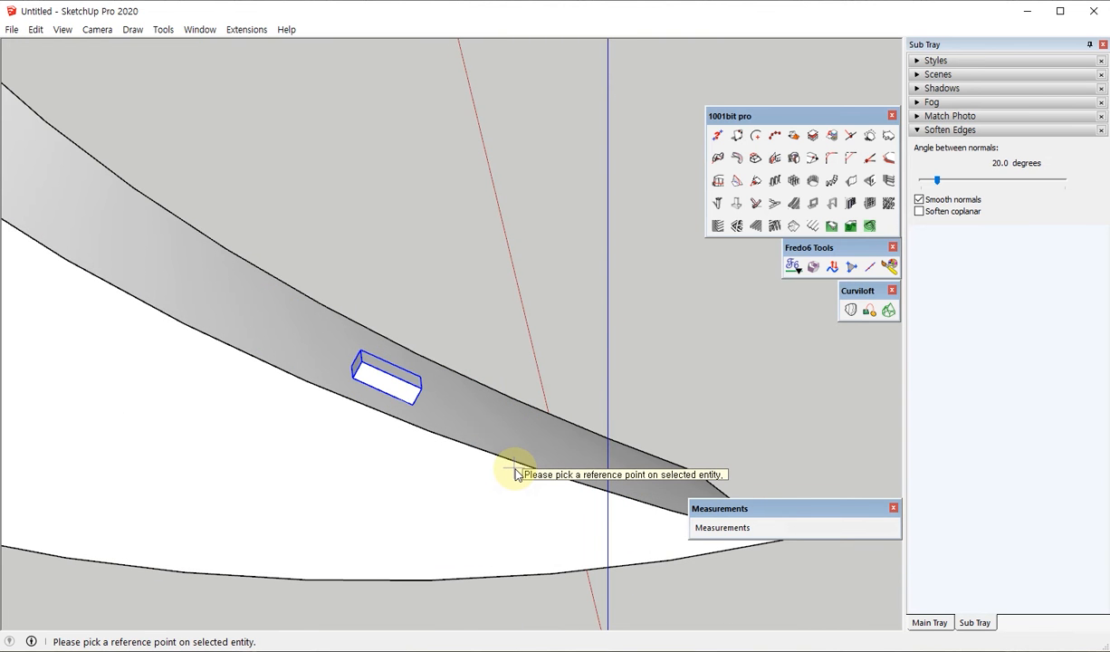
scroll(543, 407, "down", 5)
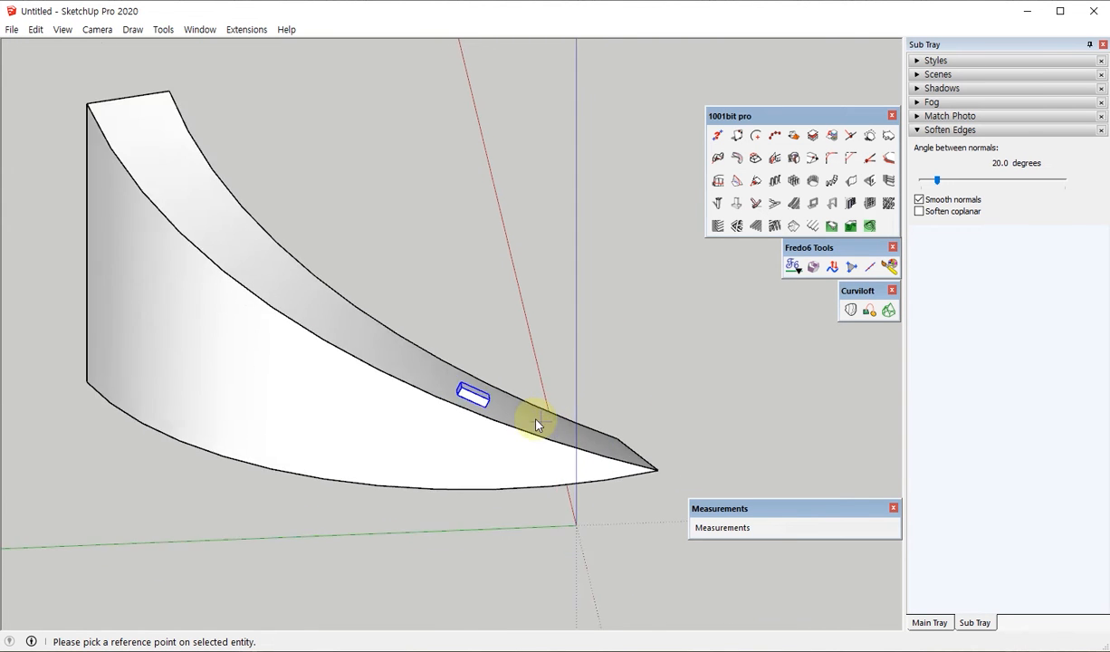
middle_click_drag(535, 416, 426, 415)
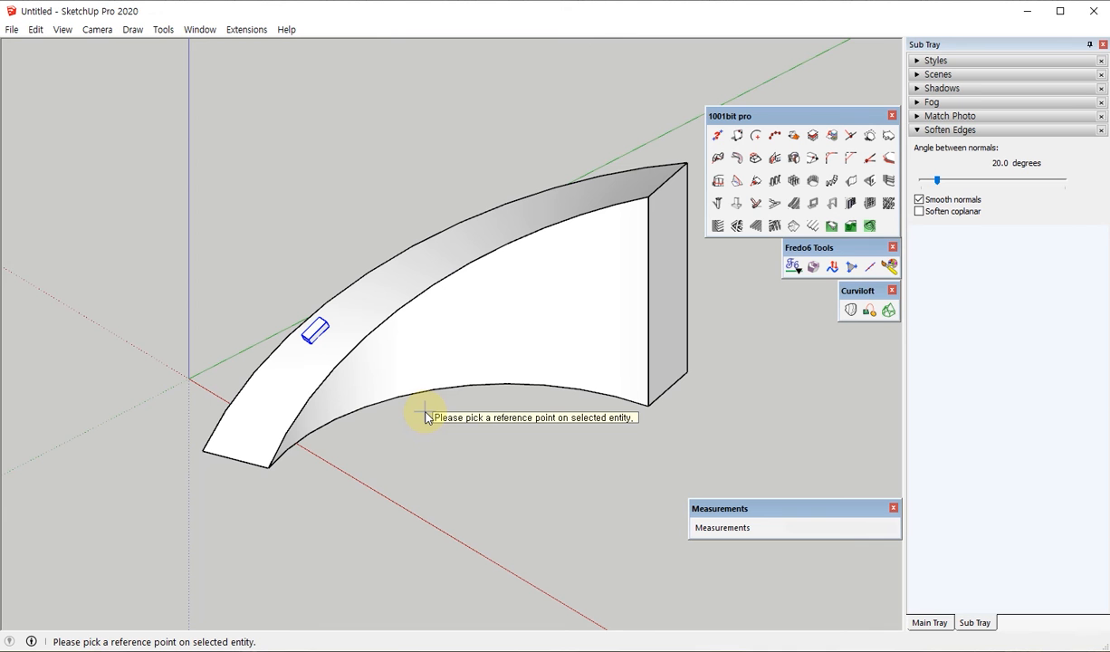
Leave the alignment tool and delete the small box from the wedge's sloped top face.
key("space")
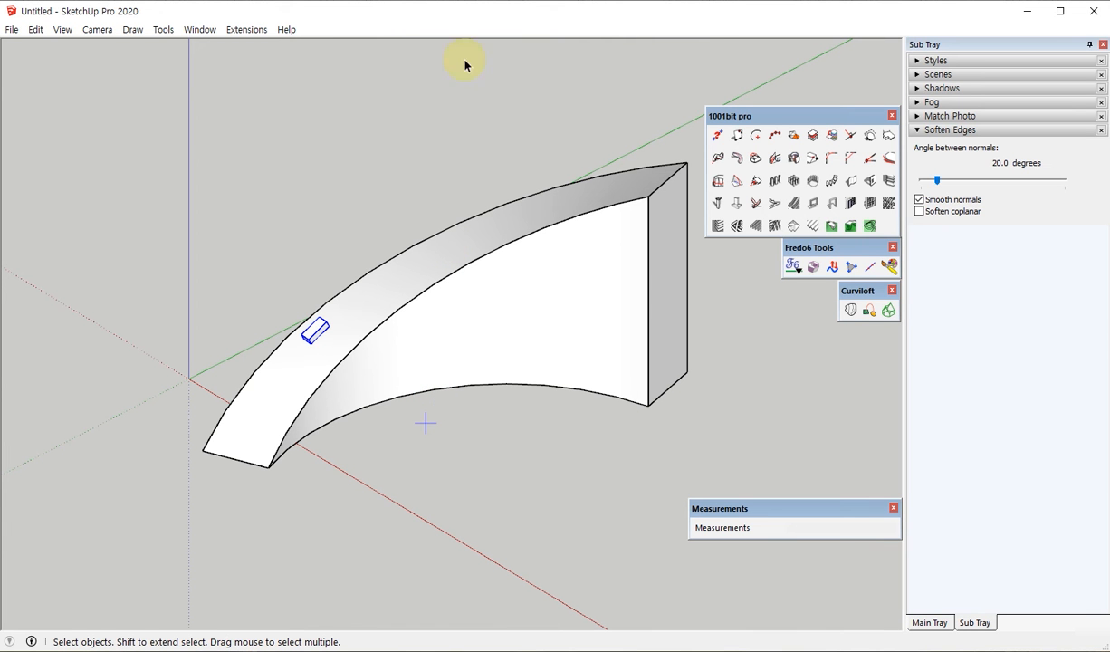
left_click(470, 107)
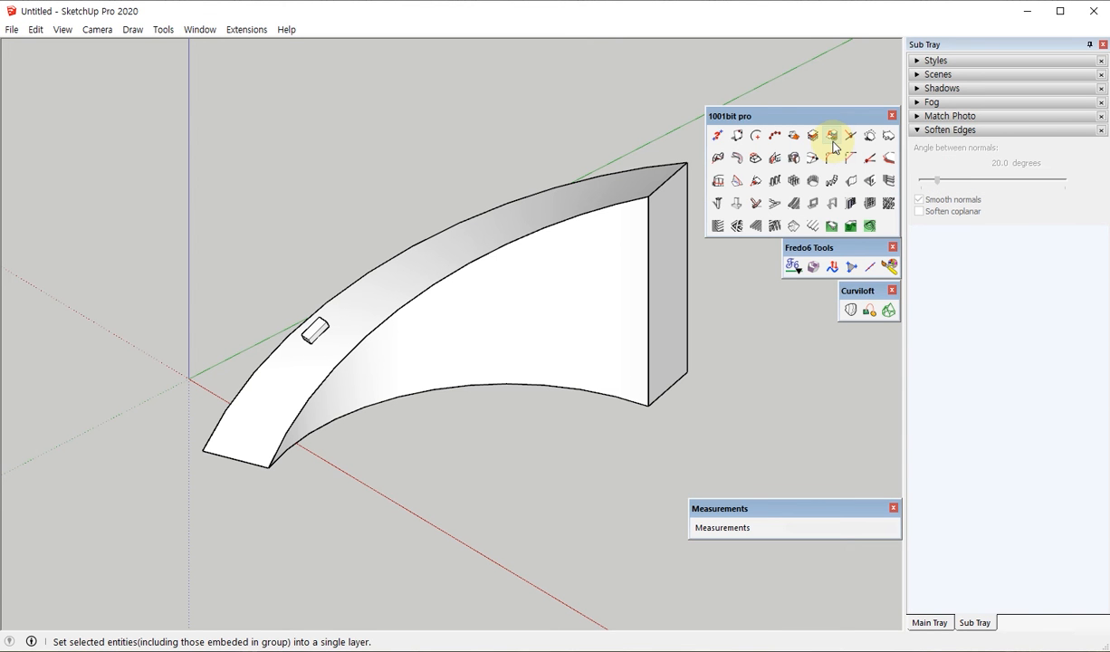
scroll(443, 317, "down", 4)
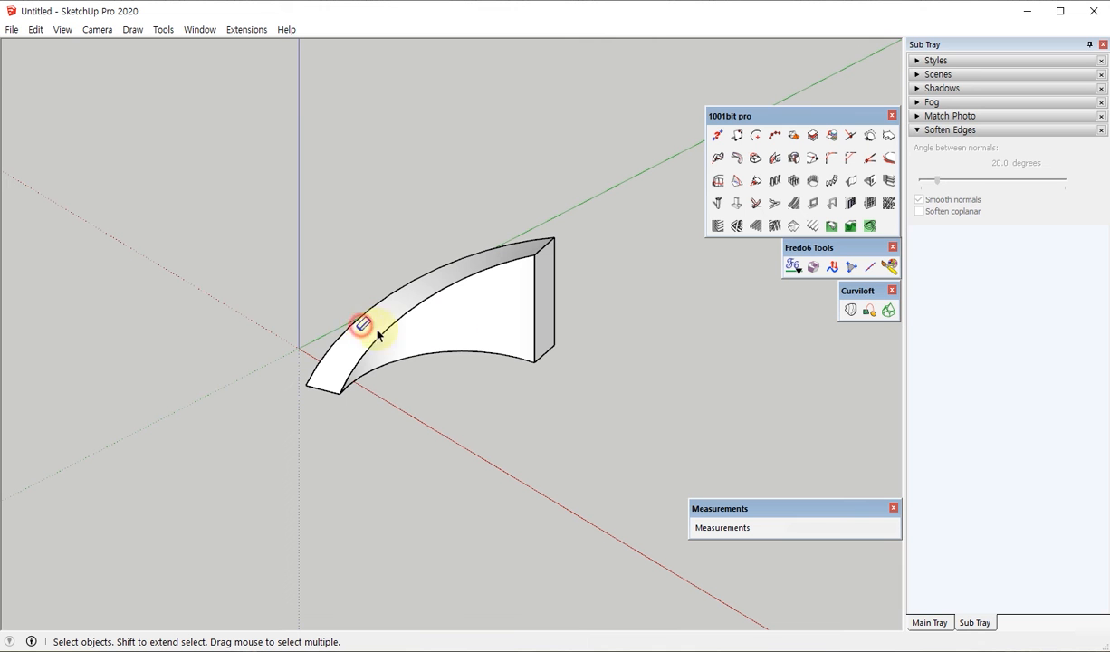
Select the wedge group and check its assigned tag and the available tags in its entity information.
left_click(493, 317)
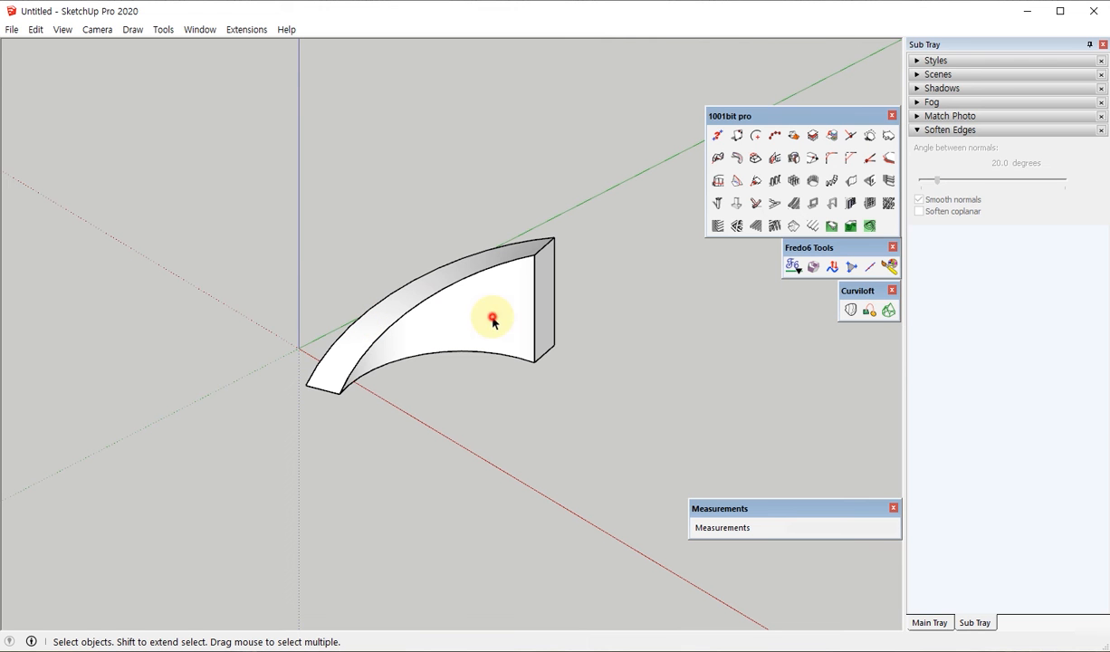
left_click(930, 623)
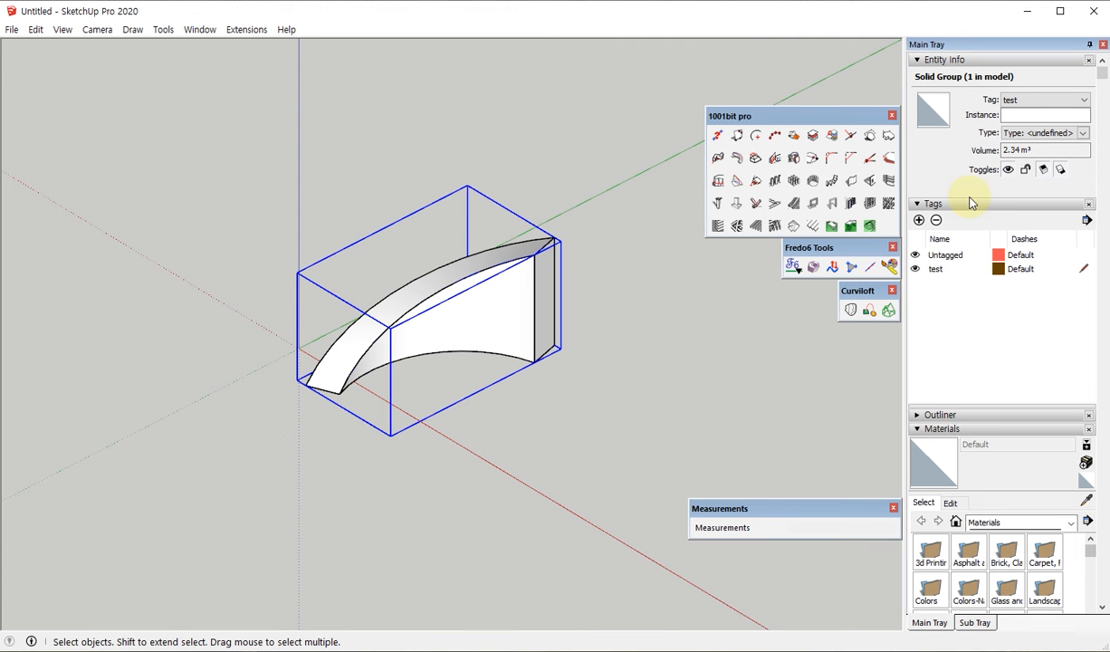
middle_click_drag(591, 327, 507, 349)
scroll(470, 287, "up", 2)
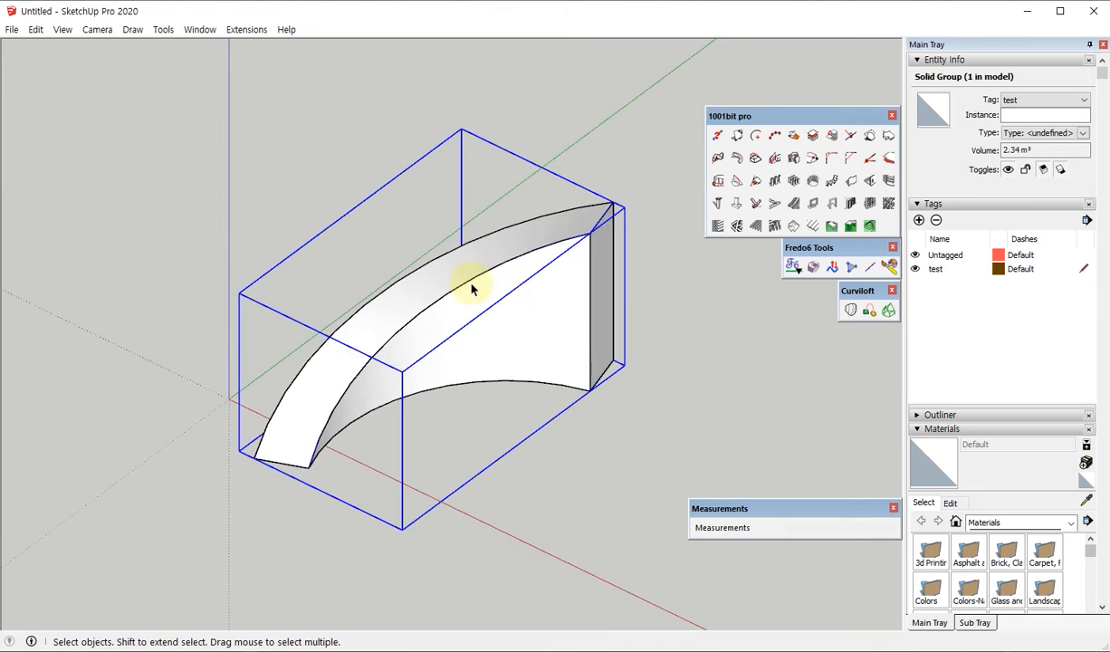
middle_click_drag(480, 272, 624, 330)
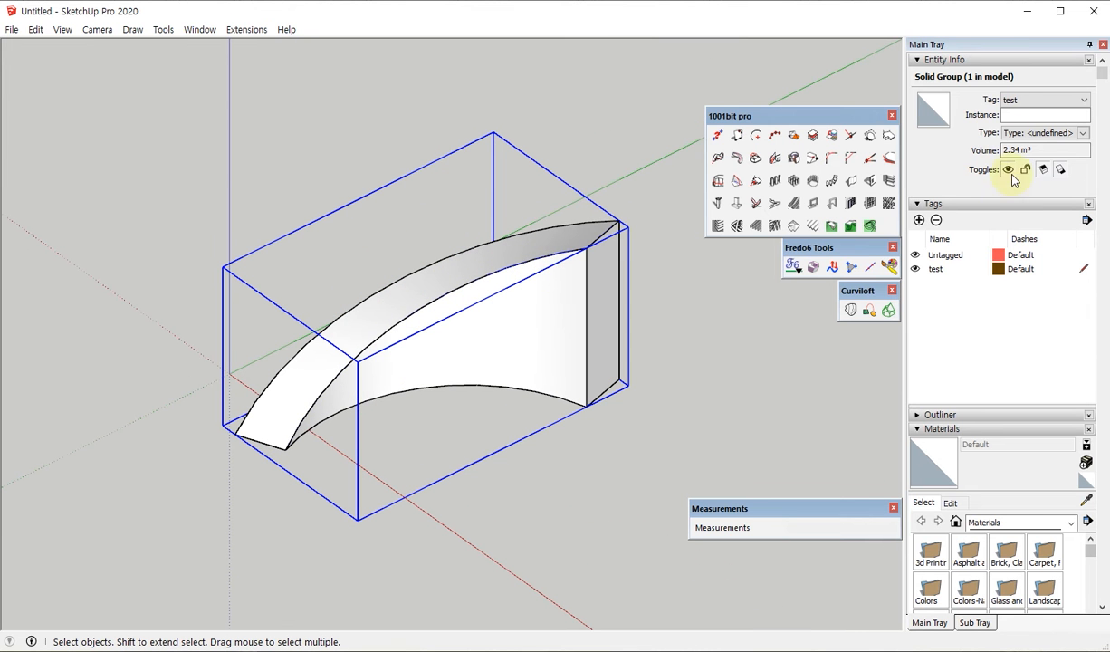
left_click(1017, 102)
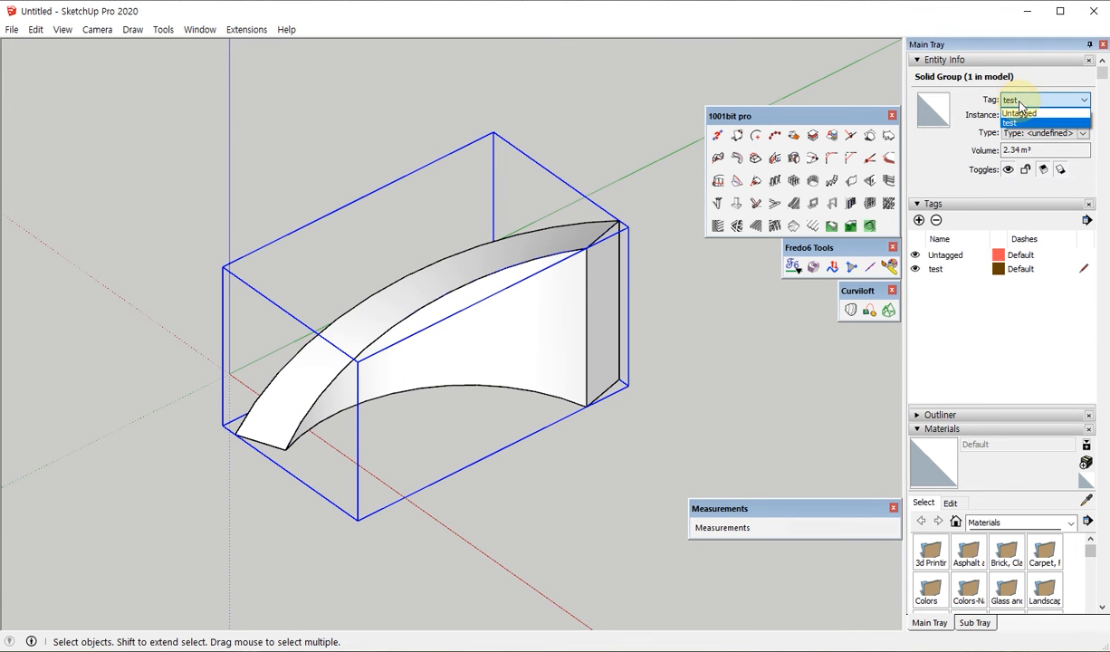
left_click(1011, 112)
Open the wedge group and select all its faces and edges to check which tag they carry.
double_click(511, 300)
left_click(539, 301)
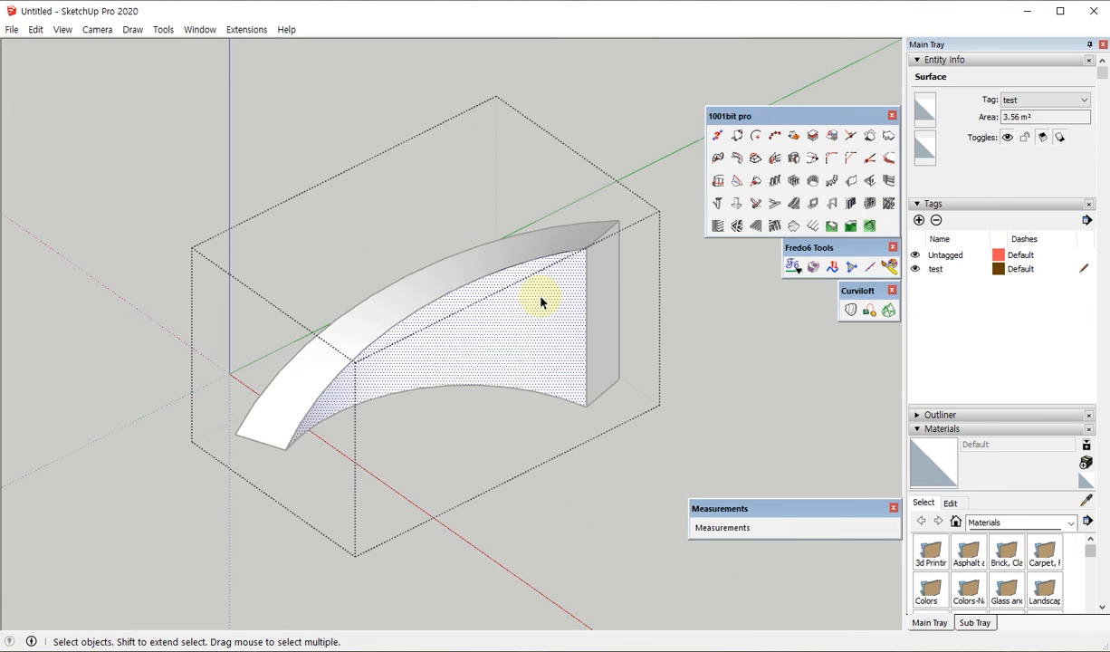
left_click_drag(143, 159, 768, 611)
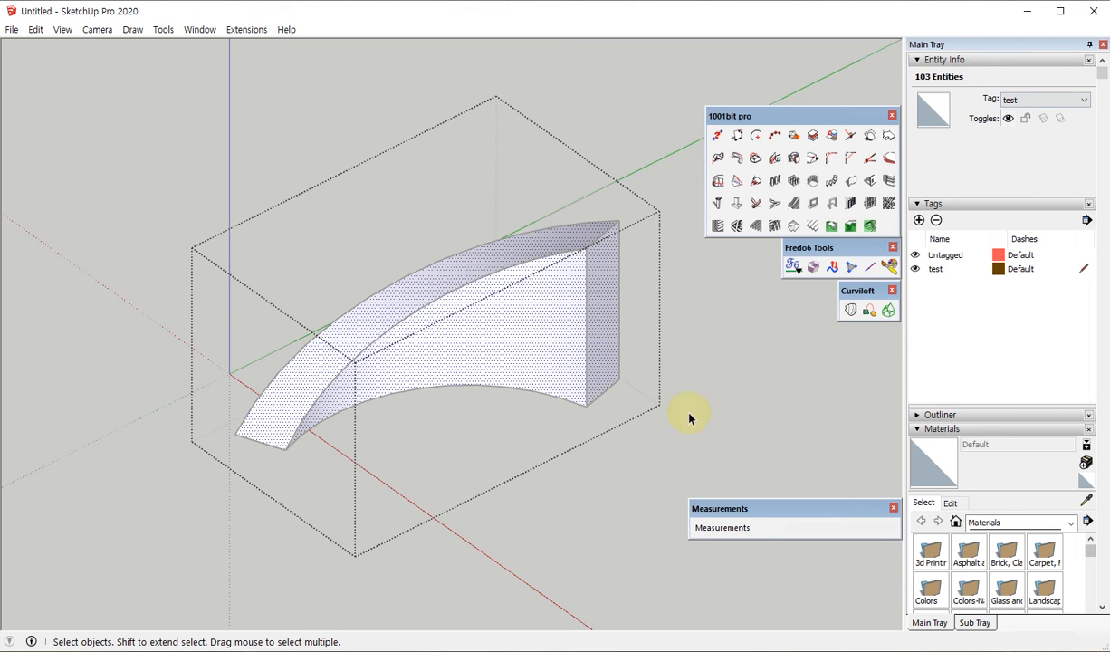
left_click(660, 396)
left_click_drag(646, 399, 418, 299)
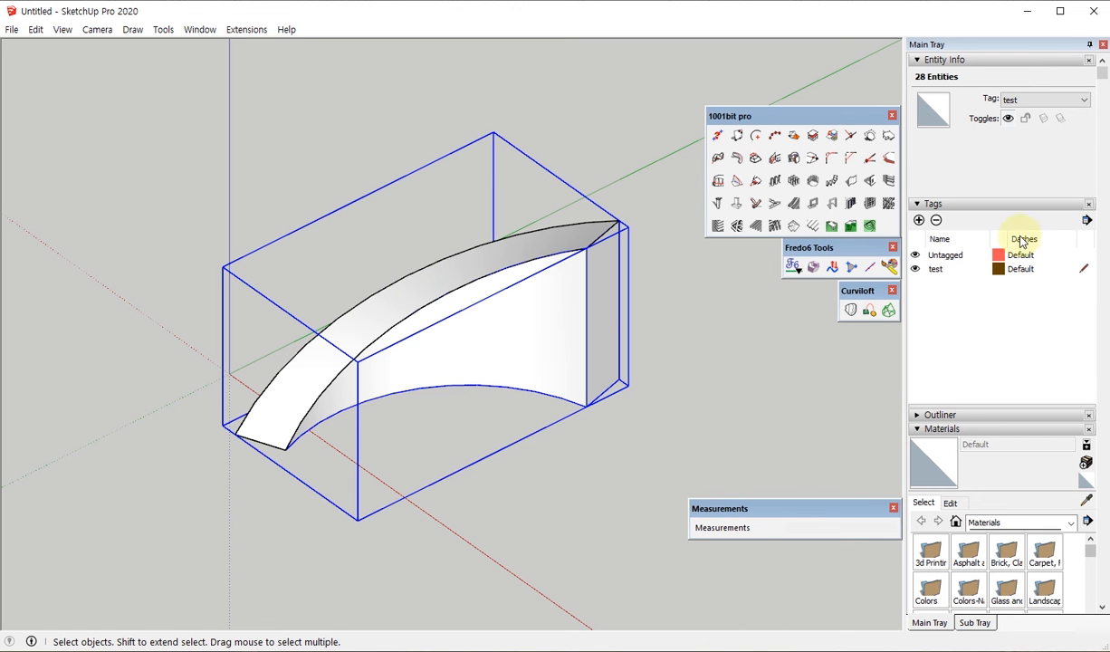
Add a tag named 1 and assign the wedge group to it.
left_click(919, 220)
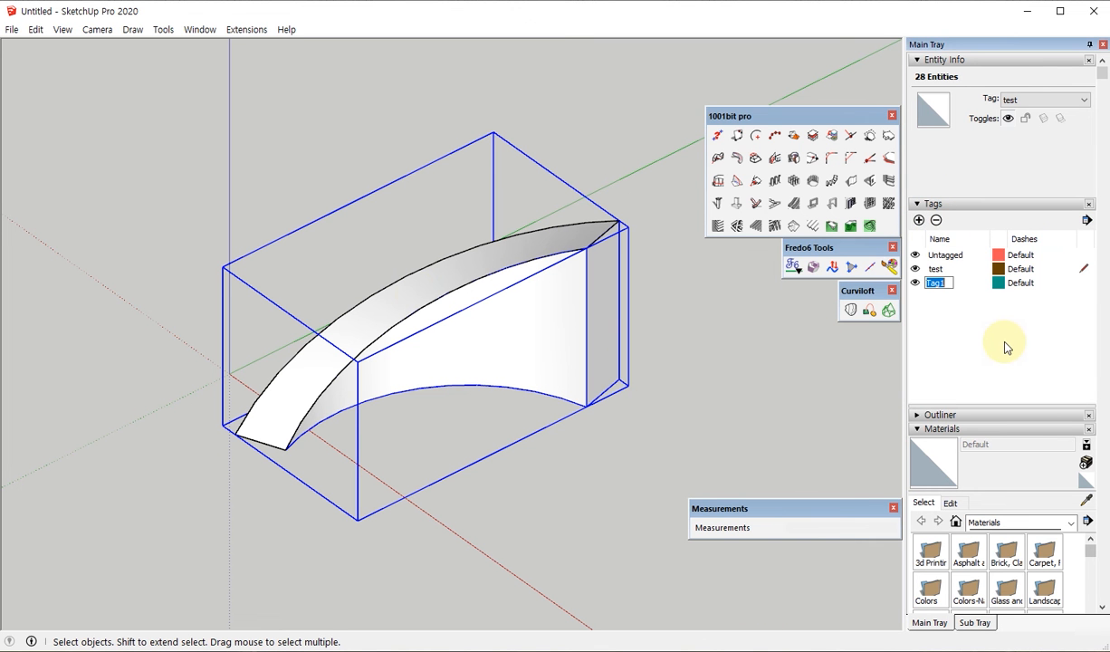
type("1")
key("Return")
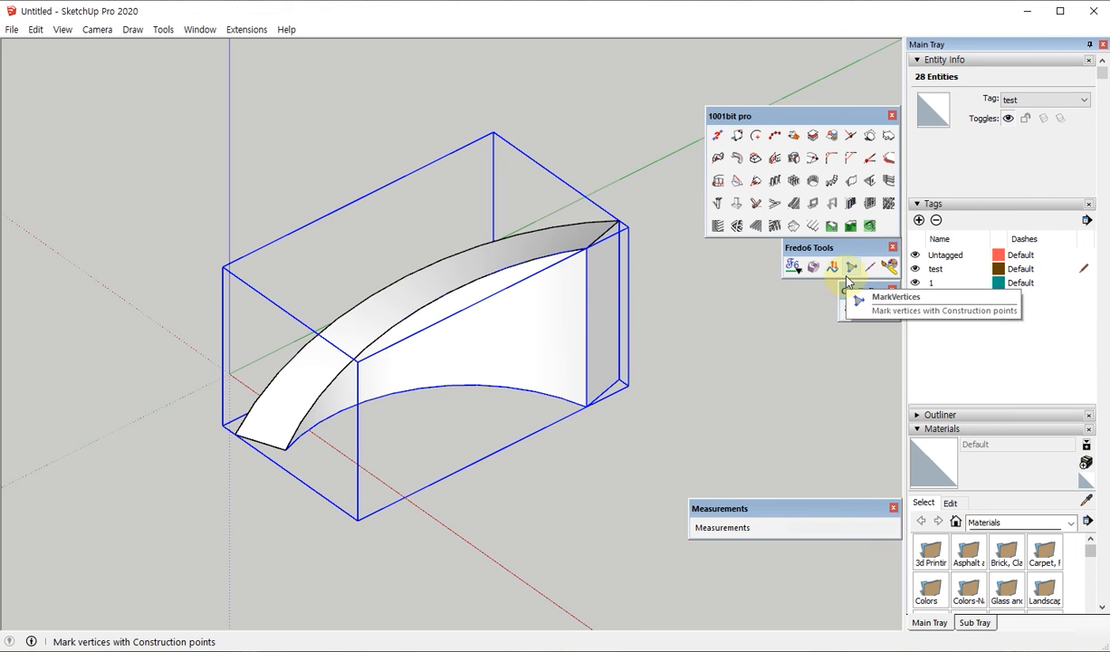
left_click(599, 255)
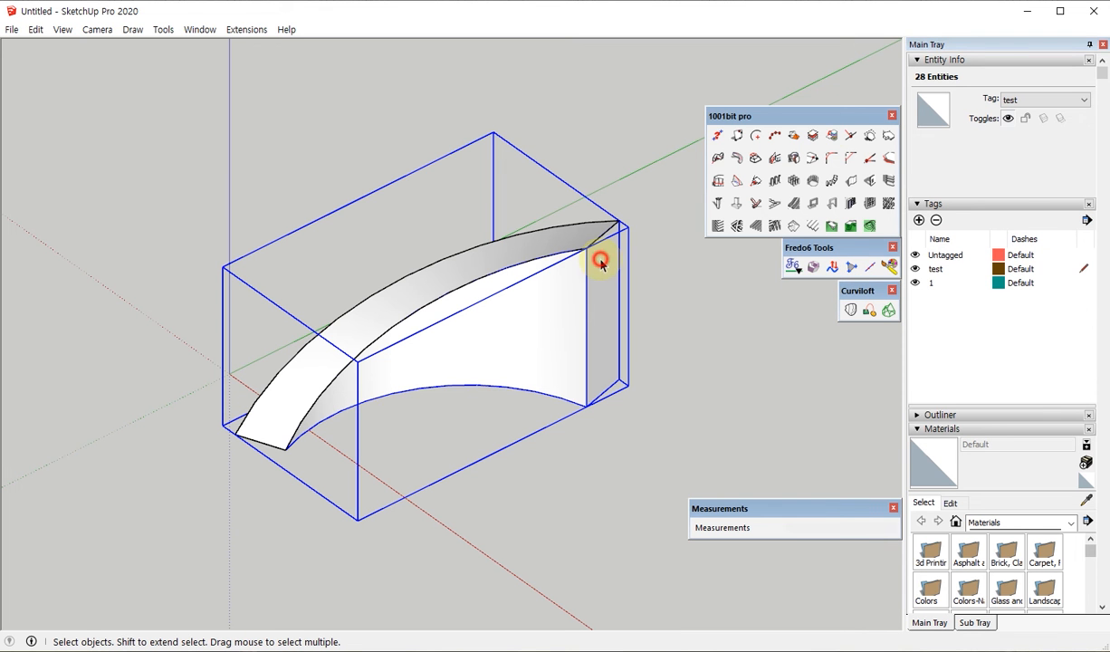
left_click(1030, 99)
left_click(977, 119)
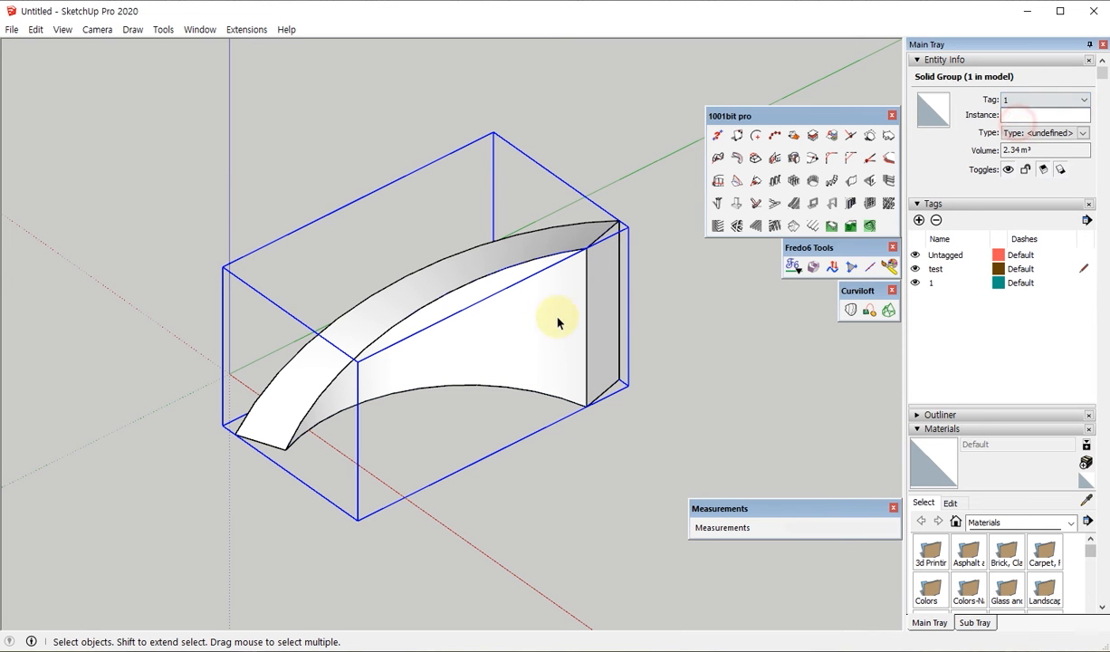
Select everything inside the retagged wedge group and check whether the nested faces and edges followed the group's tag.
left_click_drag(151, 123, 864, 639)
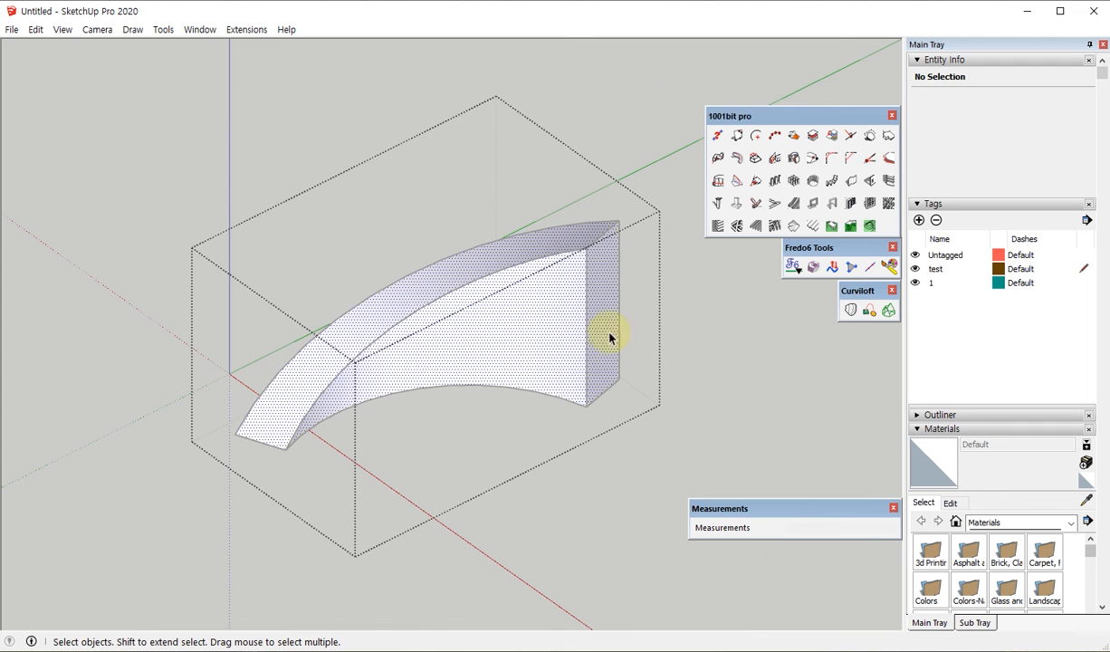
left_click(1039, 99)
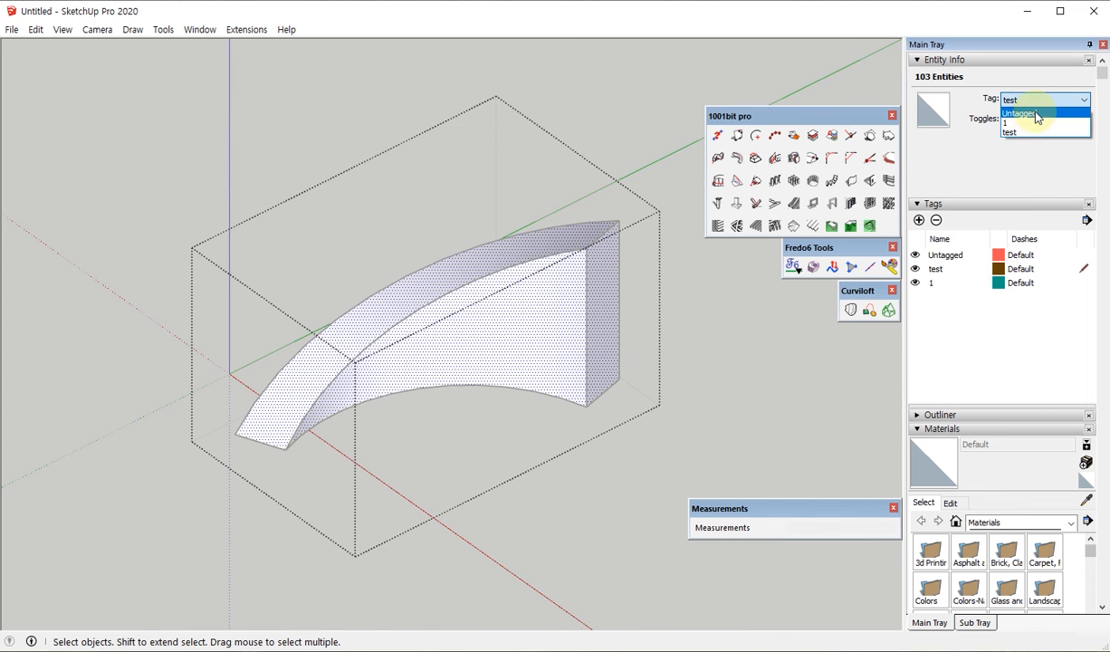
left_click(986, 119)
left_click(758, 378)
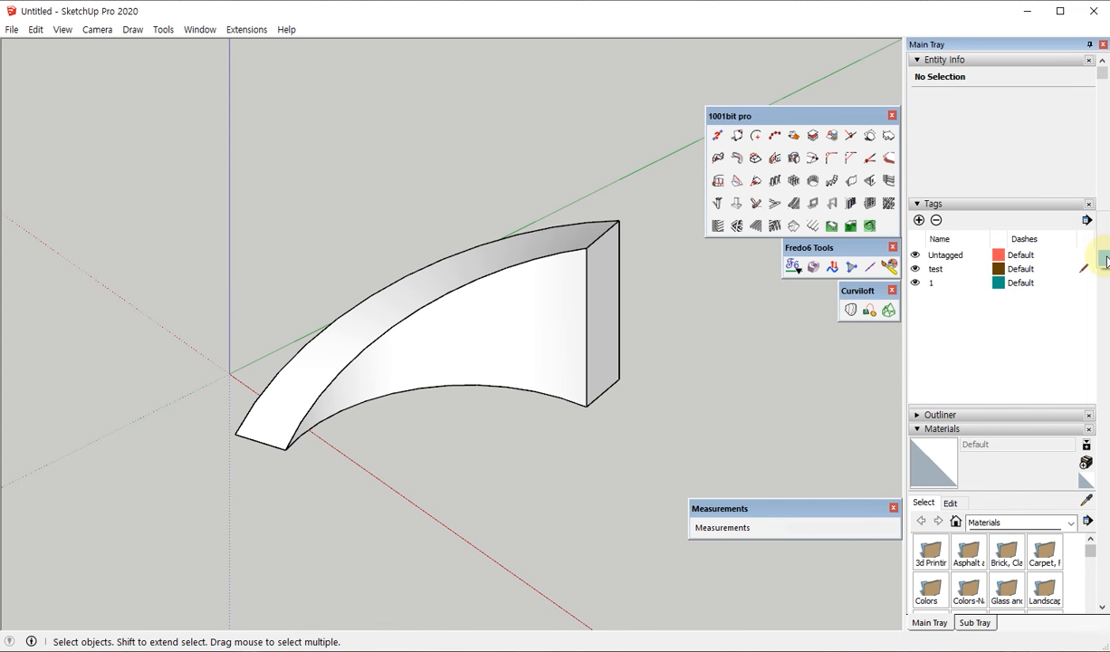
Turn on color by tag and look at the wedge's face colors inside and outside the group.
left_click(1086, 220)
double_click(580, 379)
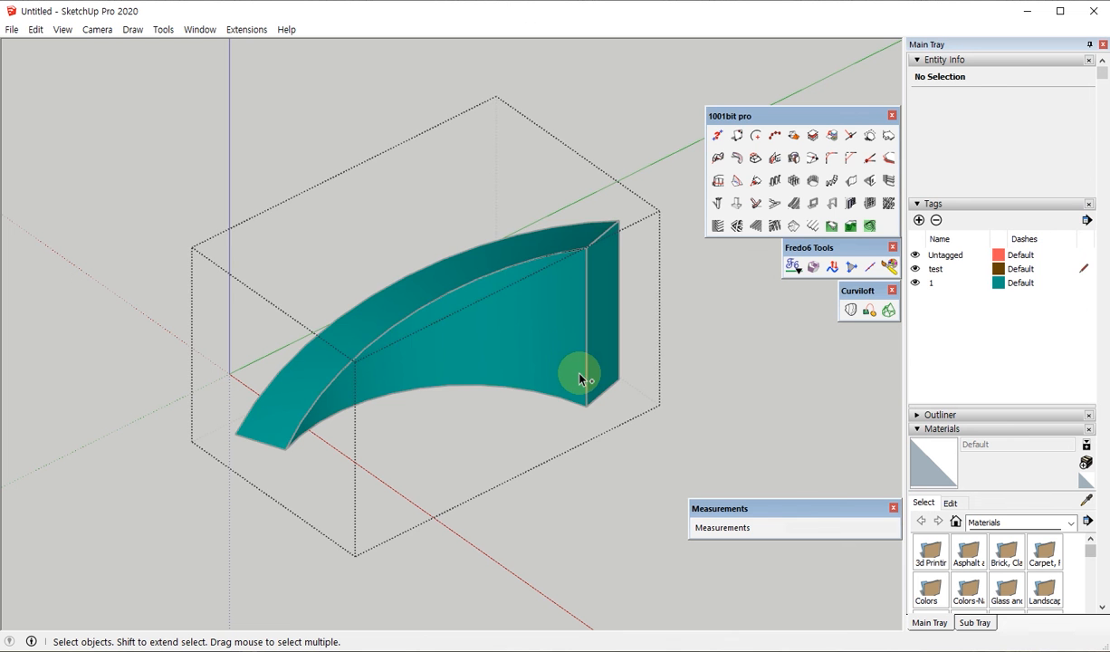
key("Escape")
key("Escape")
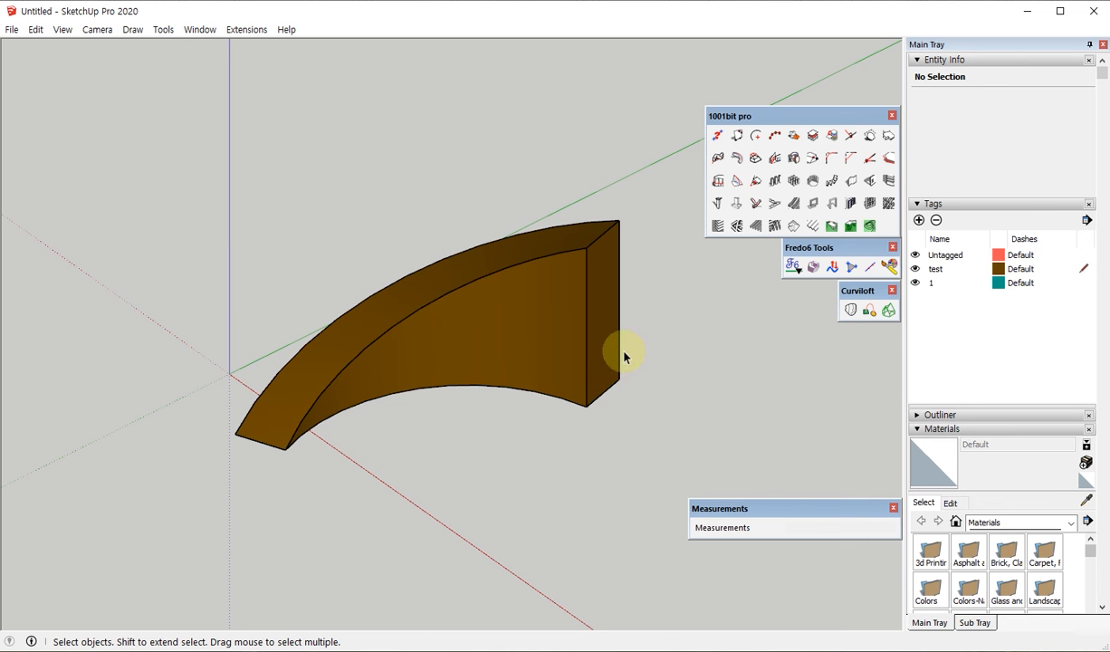
Return the wedge group to the test tag.
left_click(543, 335)
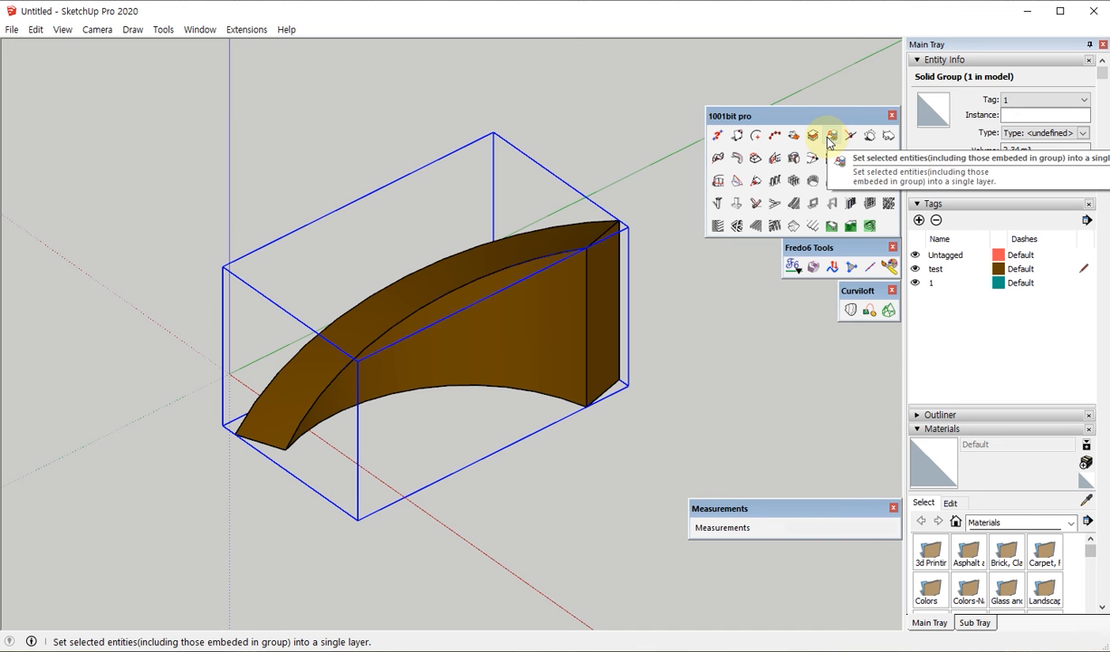
left_click(694, 400)
left_click(535, 362)
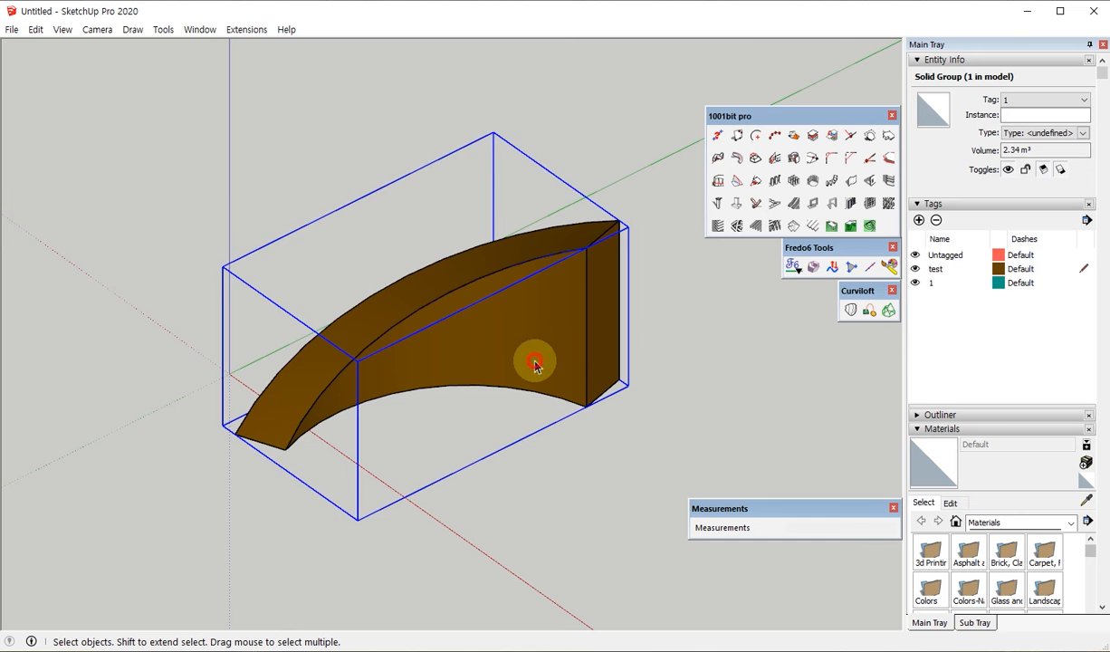
left_click(789, 401)
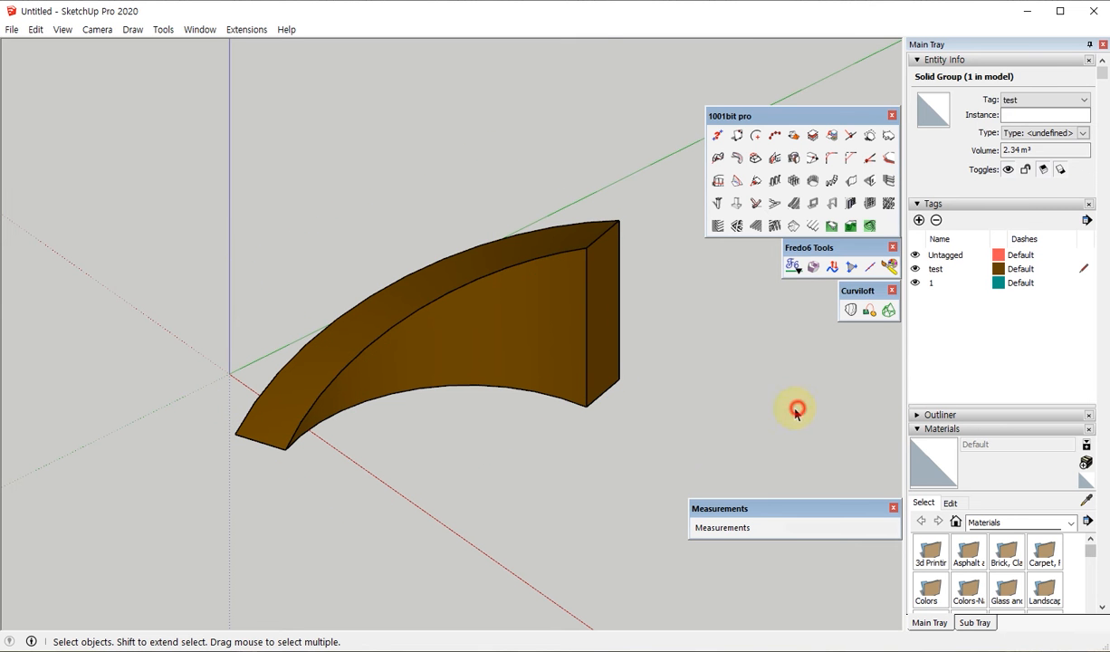
Open the wedge group and select its contents to compare their tag with the group's own tag.
left_click(548, 330)
double_click(571, 343)
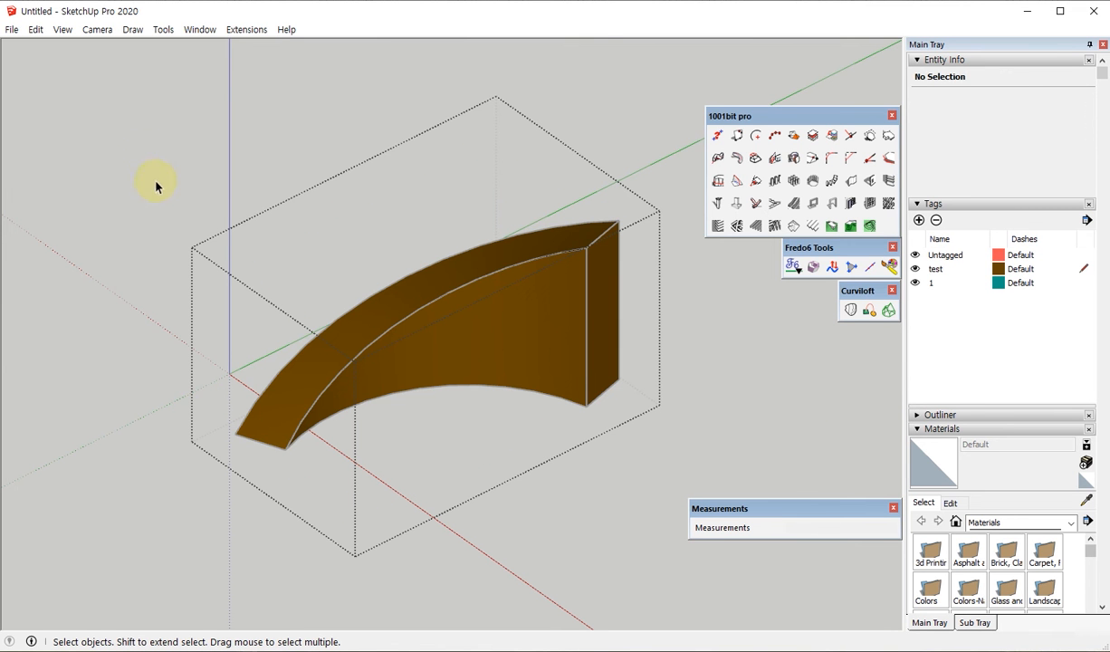
left_click_drag(146, 154, 784, 576)
left_click(703, 364)
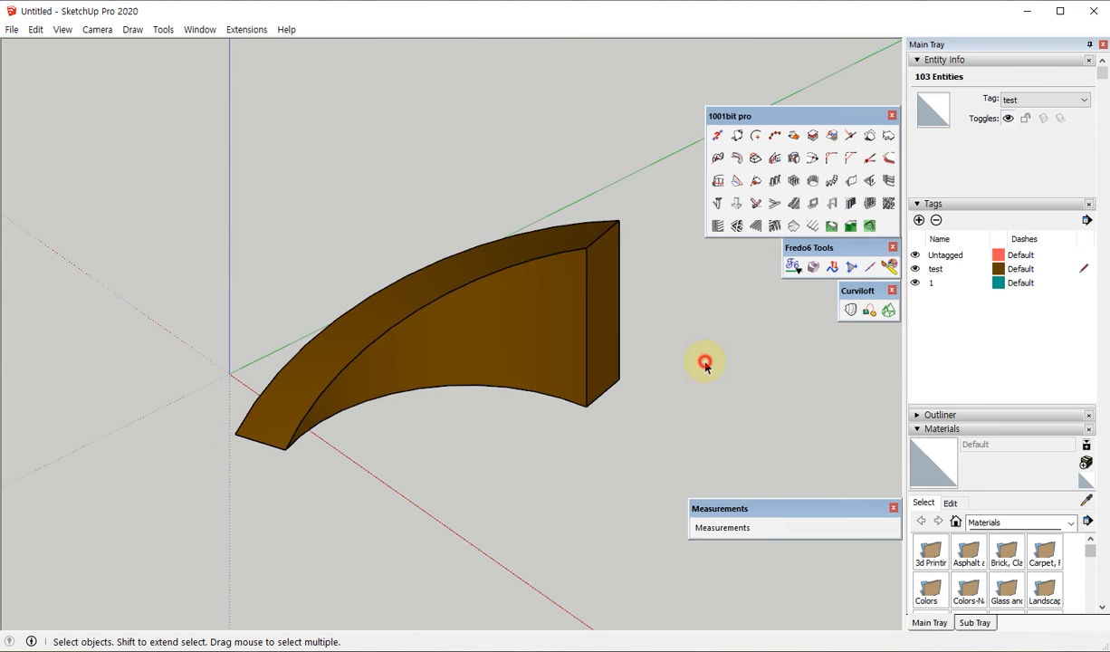
Move the wedge group and all its embedded entities to layer 1 with the 1001bit pro set-to-layer tool.
left_click(512, 300)
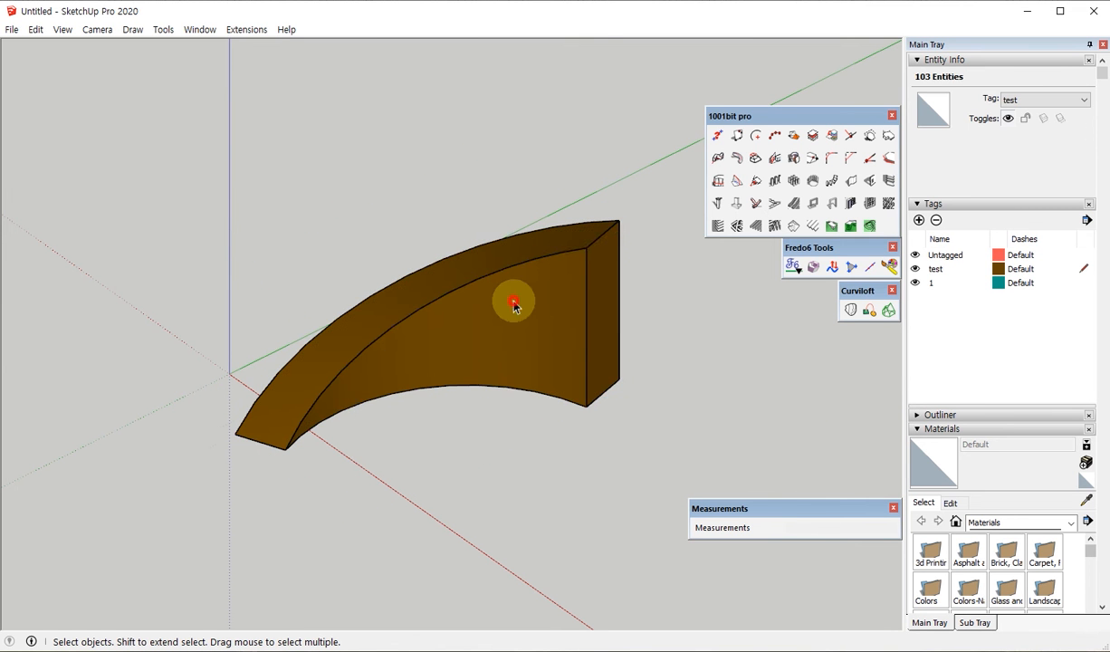
left_click(833, 137)
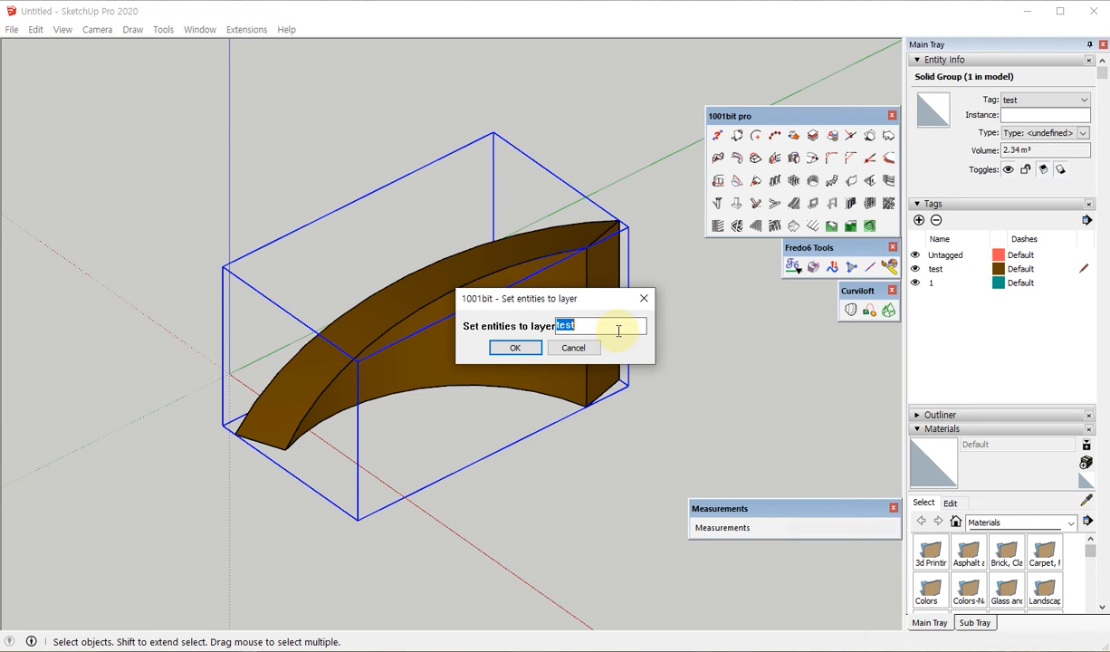
type("1")
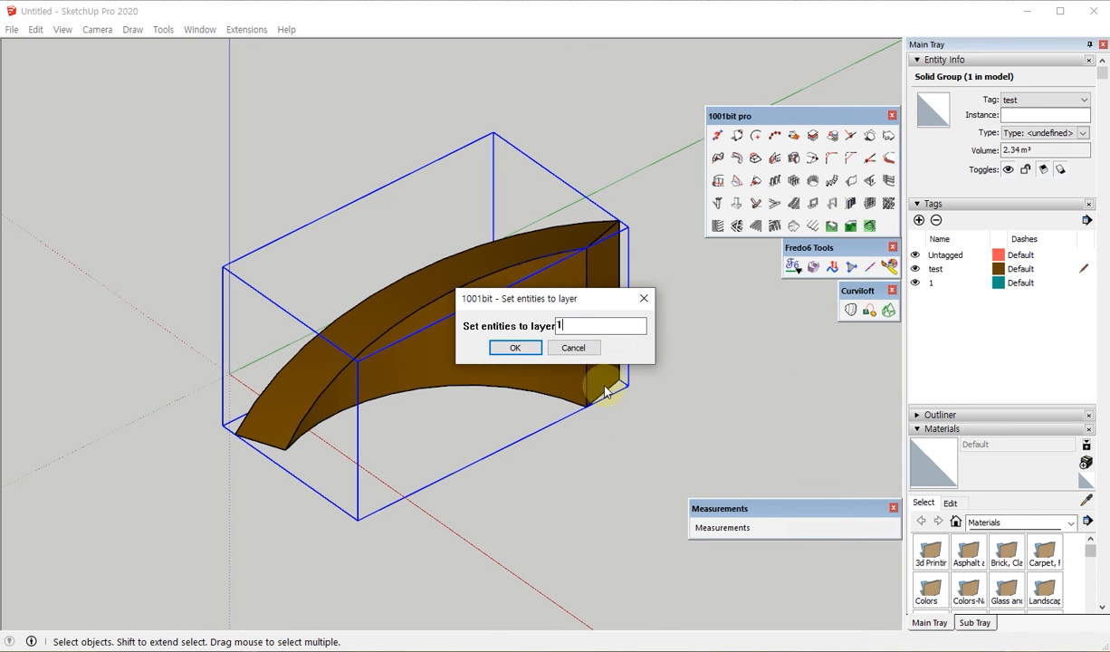
left_click(515, 348)
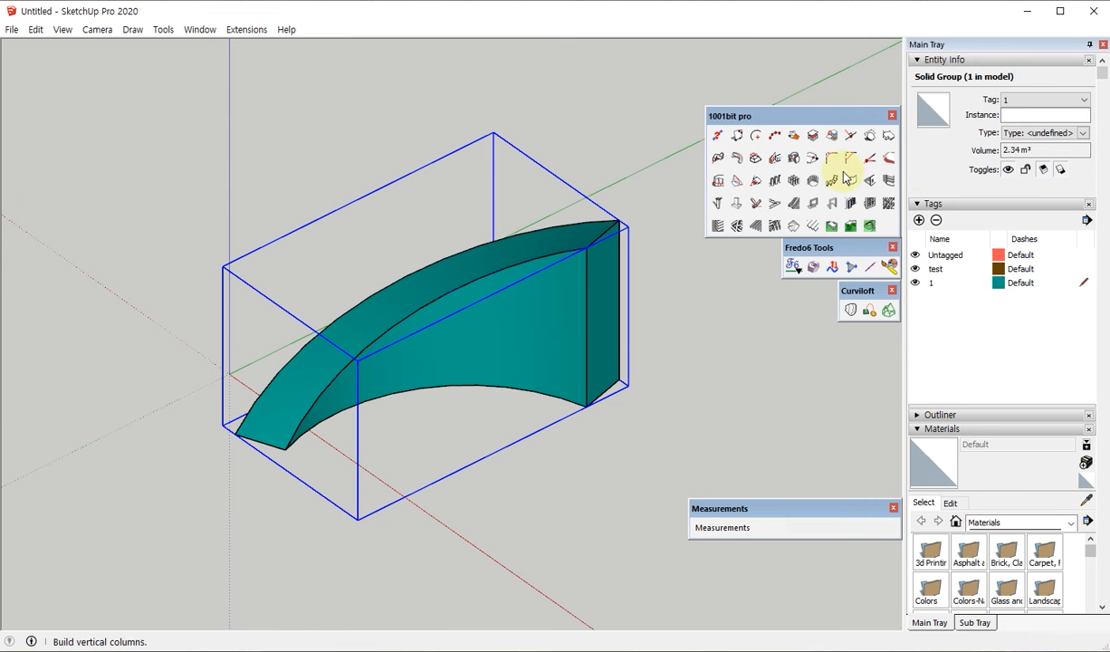
Open the recolored wedge group and check the tag of all its faces and edges.
double_click(569, 315)
left_click(124, 143)
triple_click(410, 379)
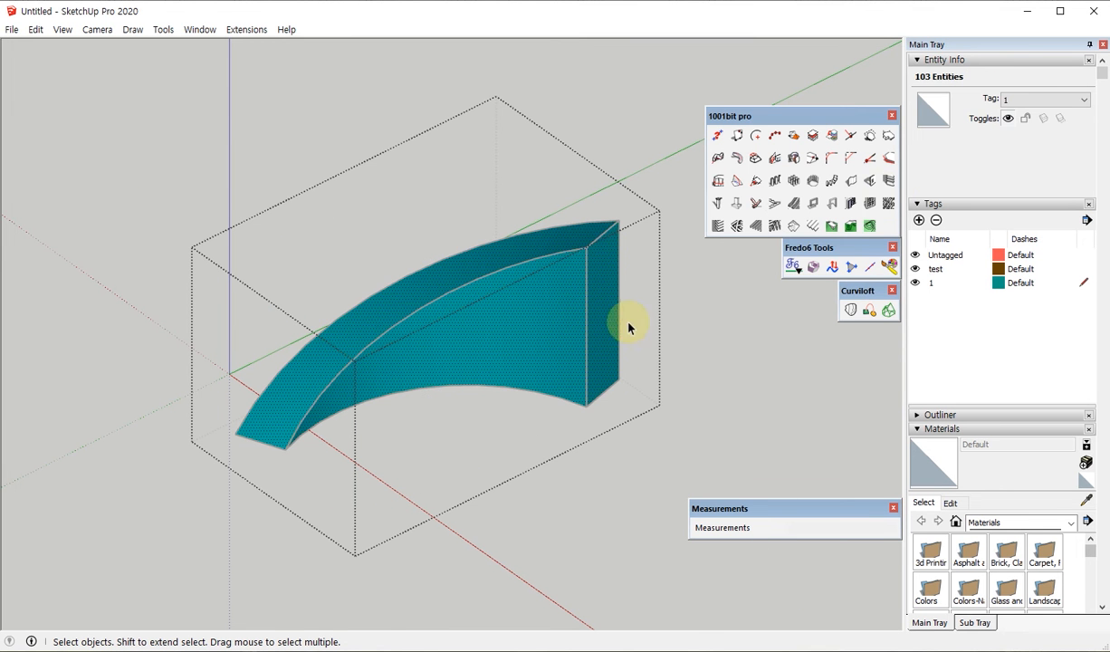
left_click(730, 393)
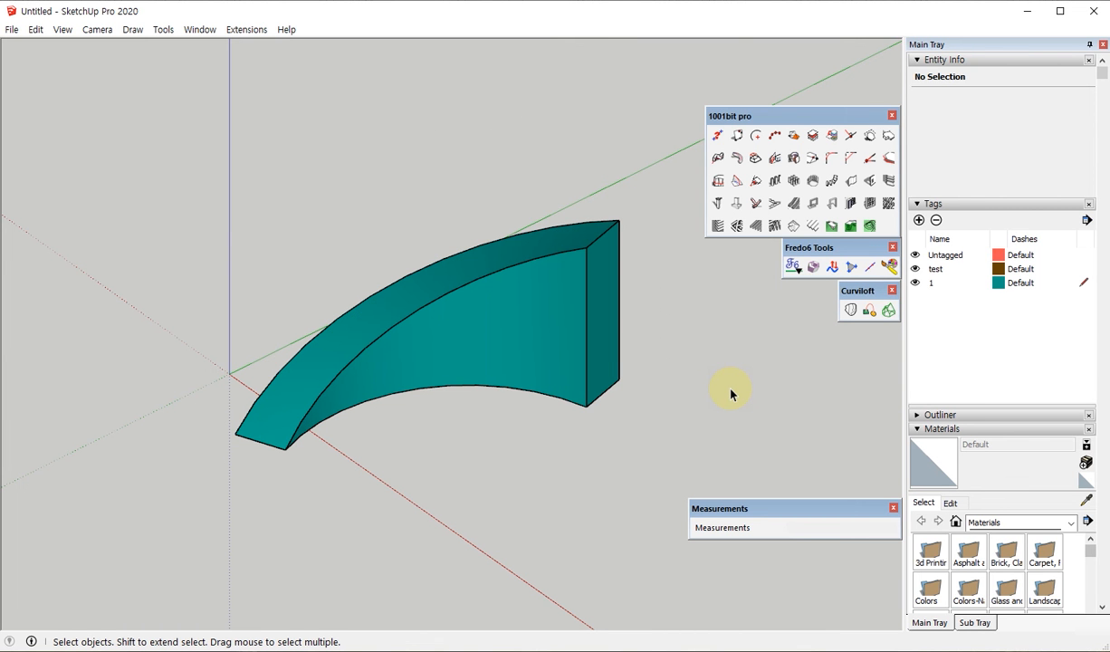
left_click(695, 402)
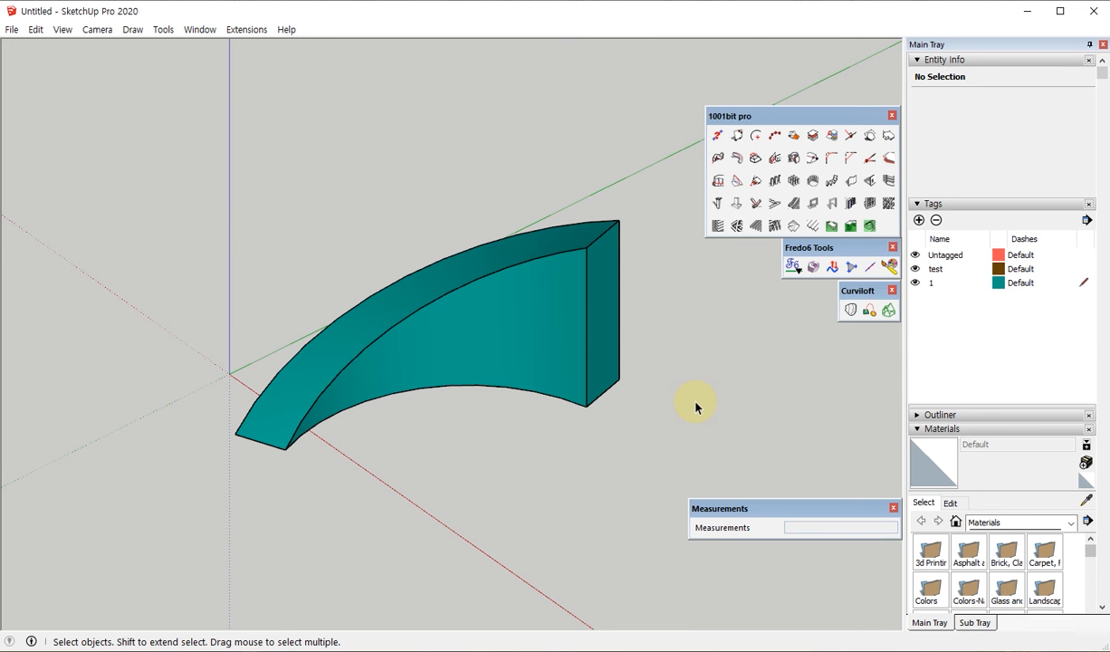
Delete the wedge and all remaining geometry, and bring in the stepped building block to view from the opposite side.
left_click(538, 331)
key("Delete")
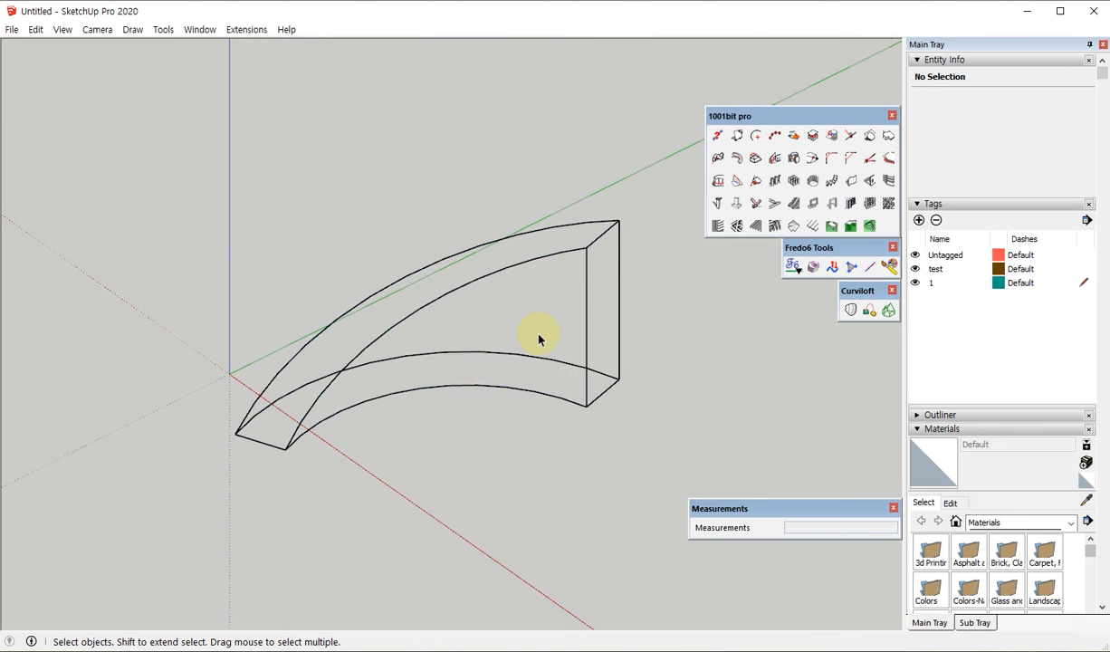
key("ctrl+a")
key("Delete")
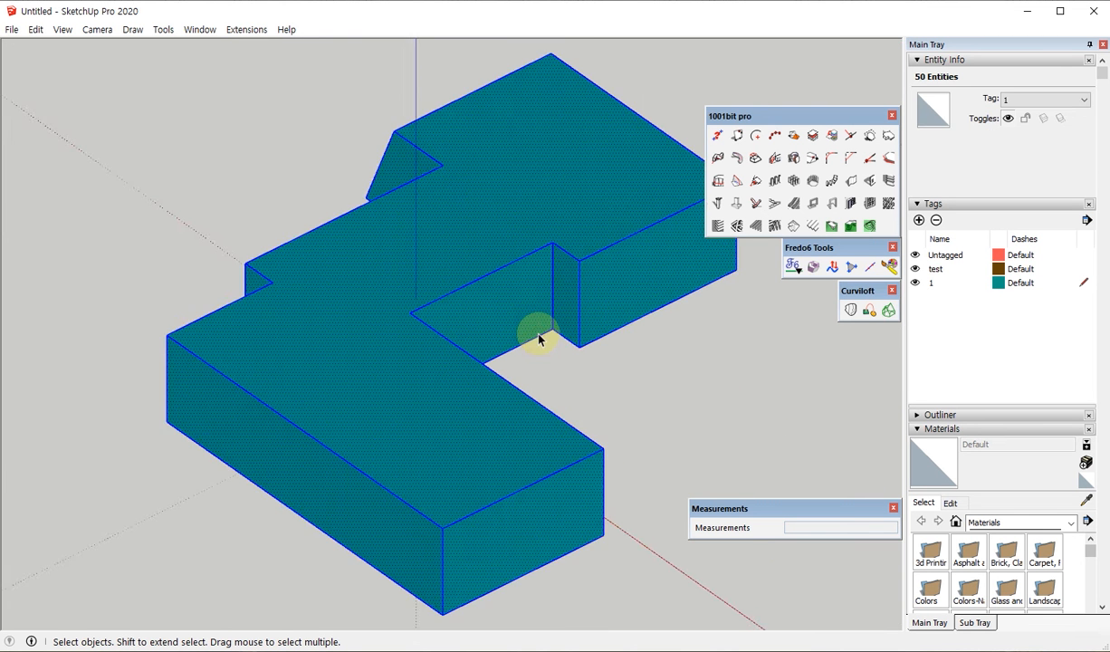
scroll(676, 395, "down", 3)
middle_click_drag(676, 395, 148, 347)
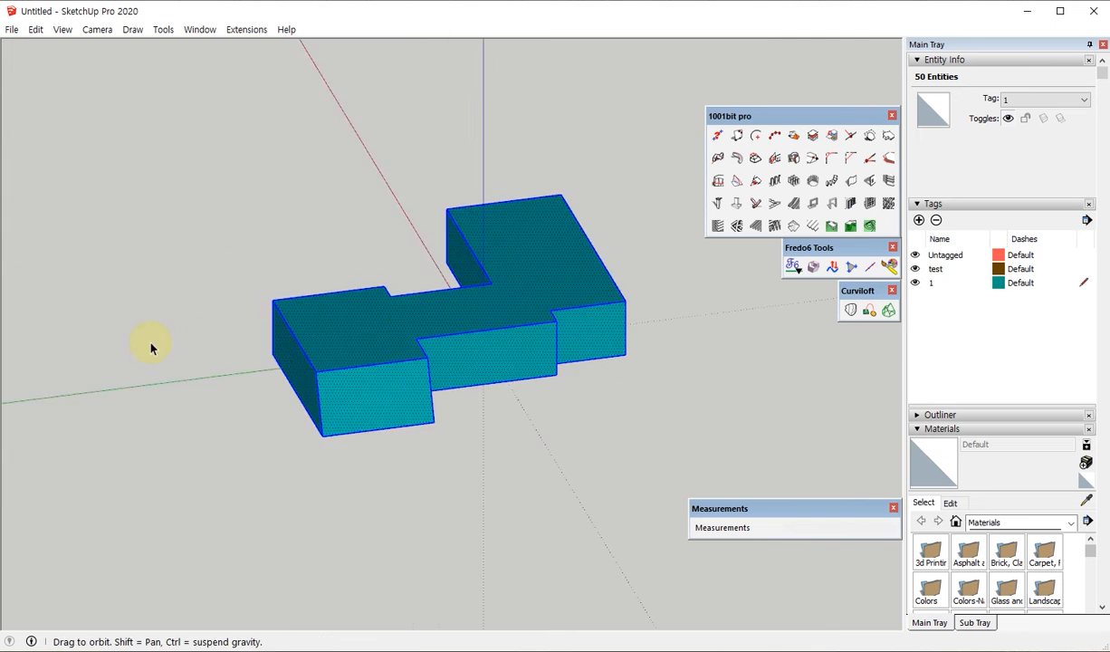
Align the view to a front face of the stepped block, and then to its top face.
scroll(360, 352, "up", 3)
middle_click_drag(359, 352, 543, 380)
left_click(507, 435)
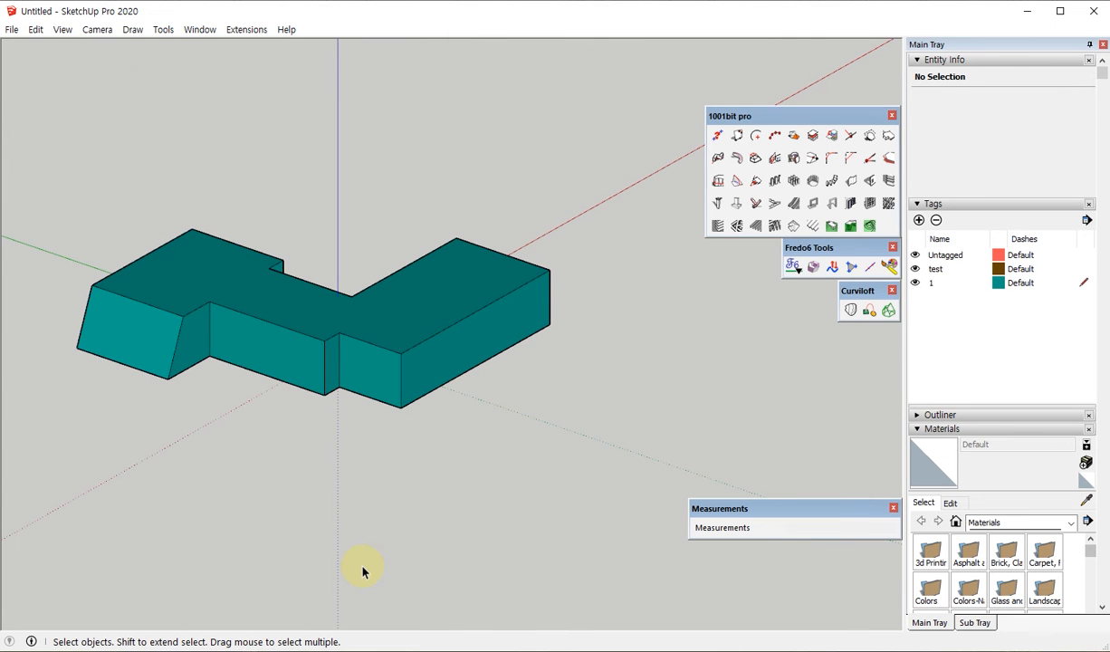
middle_click_drag(680, 434, 417, 329)
right_click(409, 324)
left_click(457, 441)
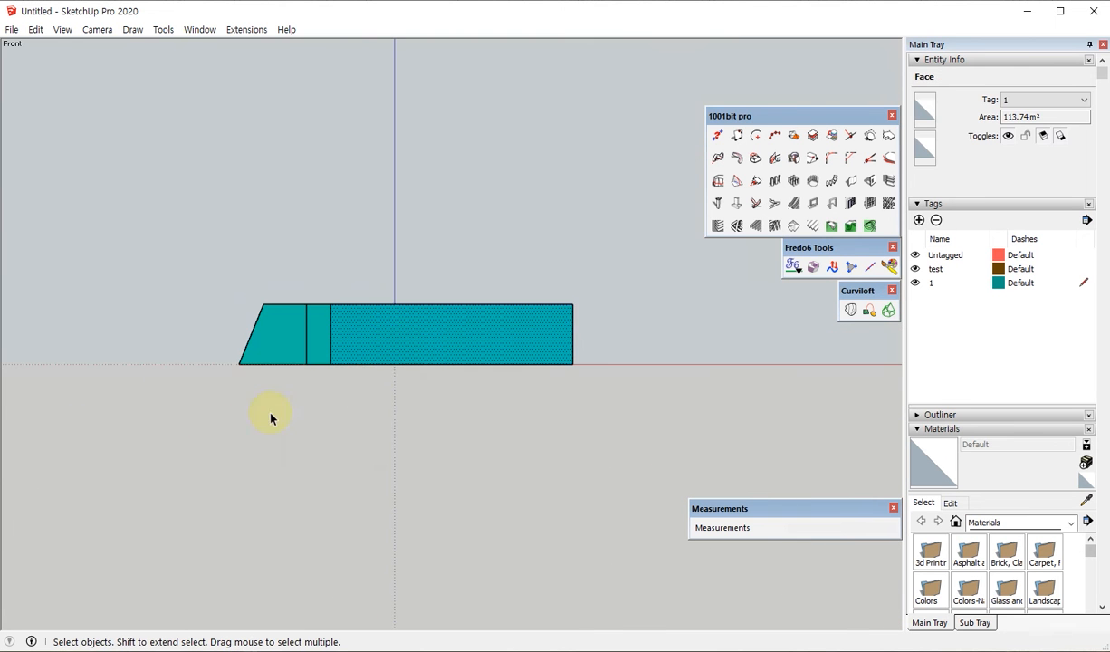
middle_click_drag(560, 246, 523, 335)
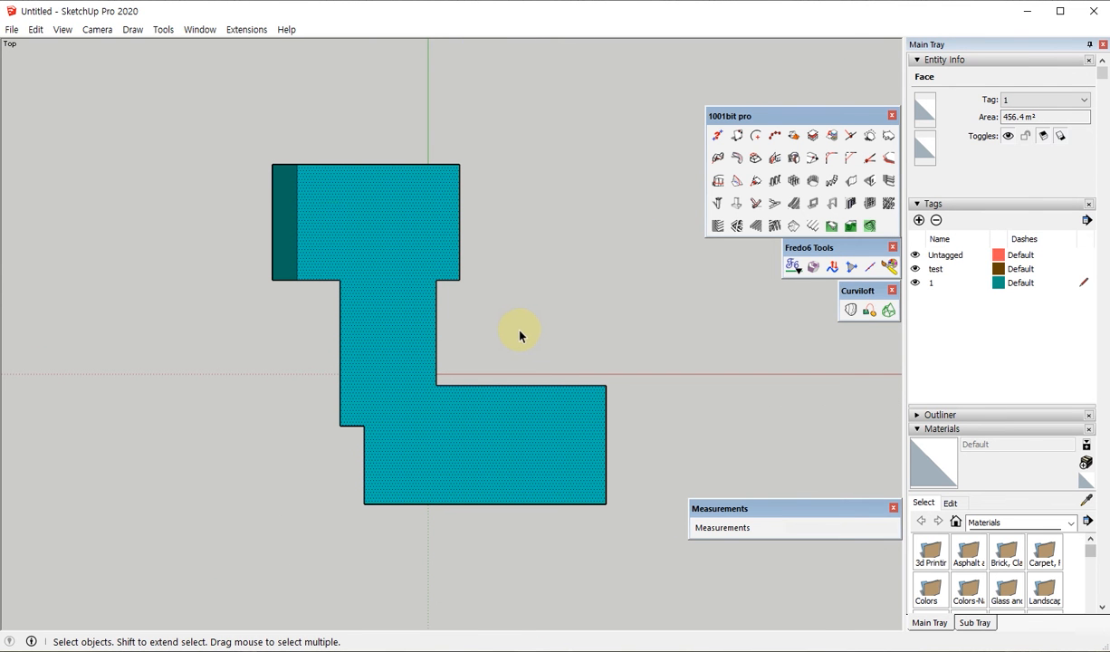
Locate the 2D graphic export command for the aligned view, leave it without exporting, and return to a perspective view of the block.
left_click(12, 30)
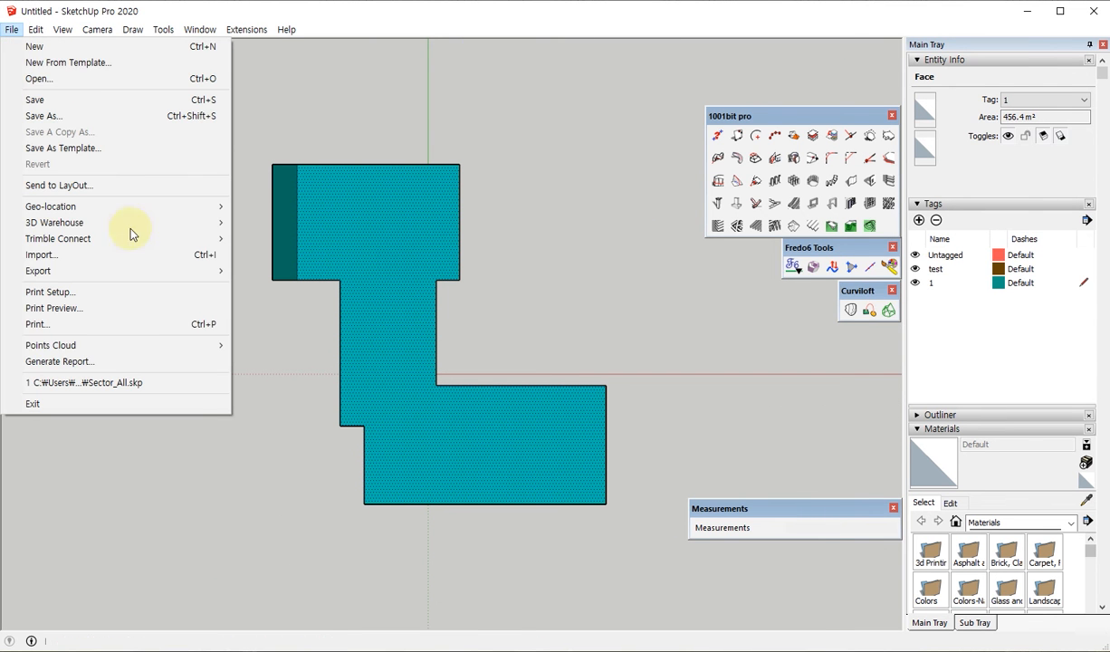
mouse_move(141, 273)
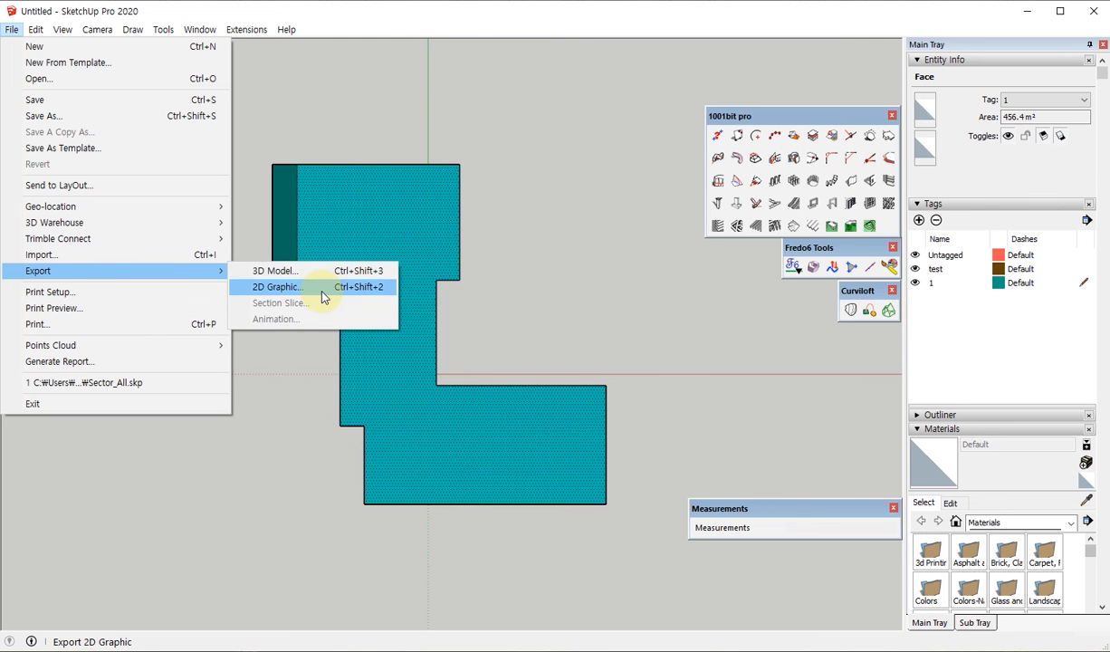
left_click(602, 301)
left_click(562, 395)
middle_click_drag(562, 394, 315, 193)
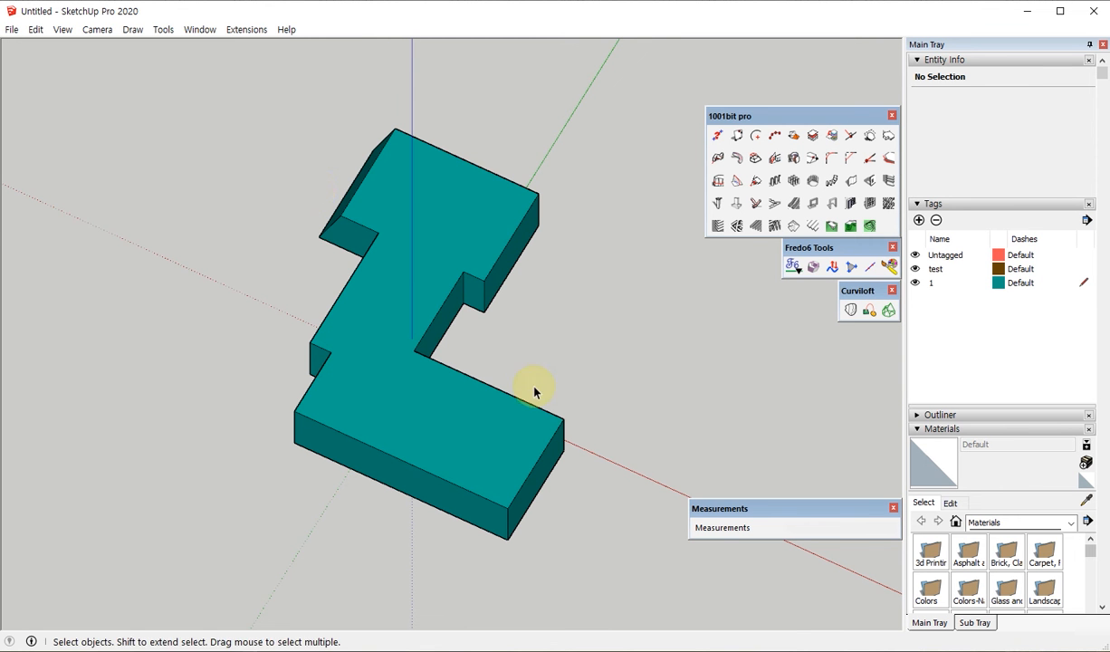
middle_click_drag(532, 389, 339, 326)
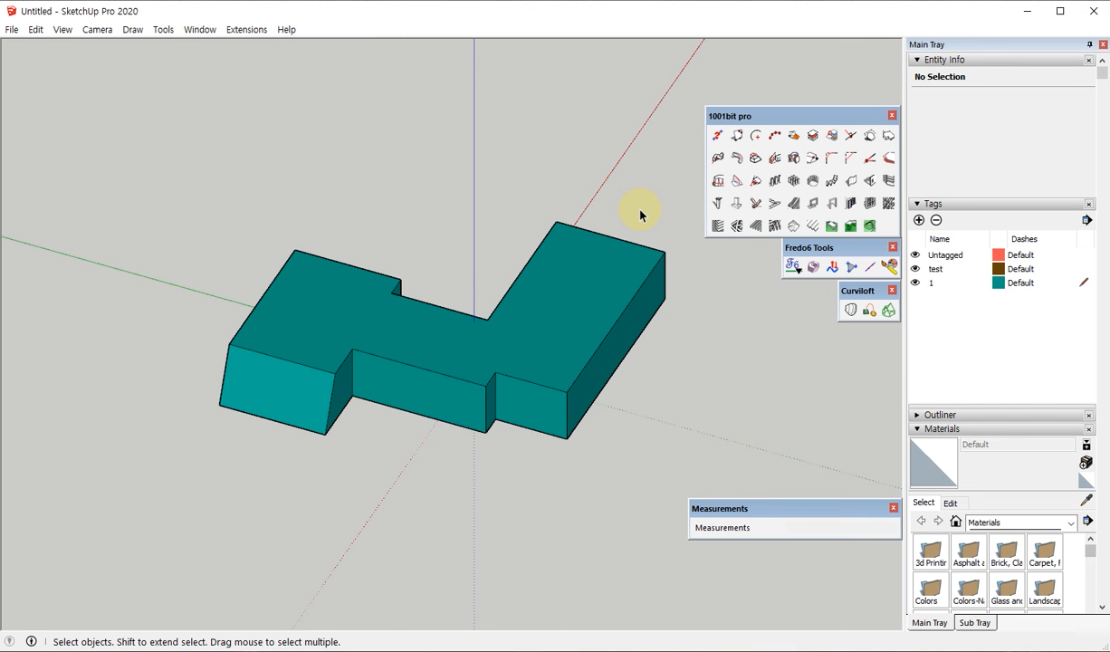
Draw a large rectangle about 54773 by 43129 mm on the ground beside the stepped block.
middle_click_drag(600, 301, 242, 480)
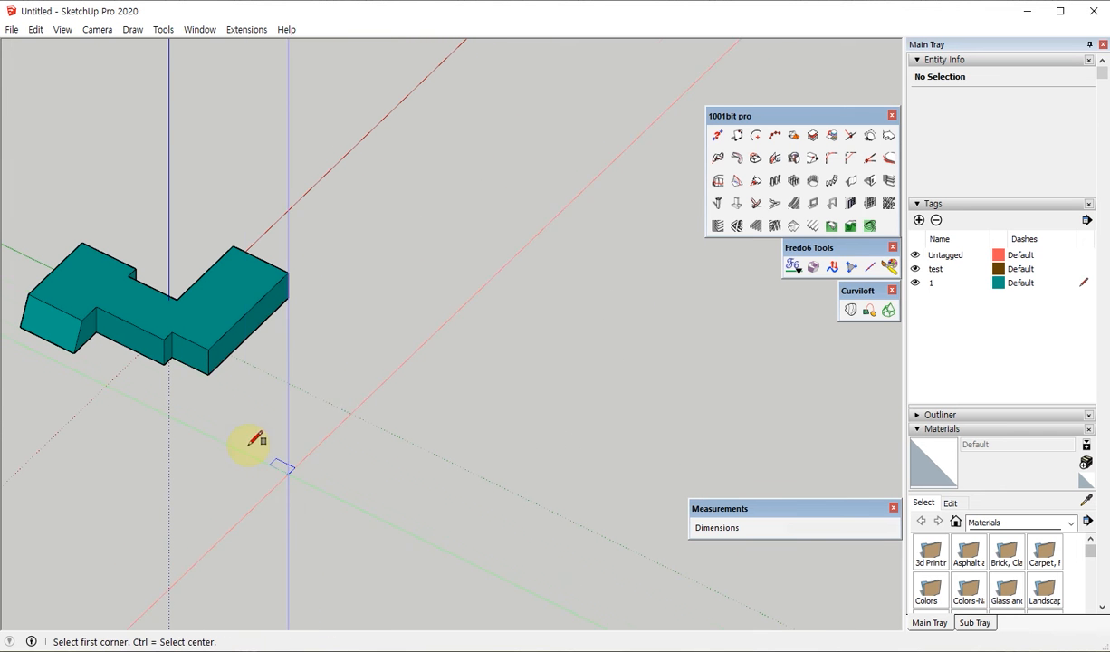
key("r")
left_click(260, 458)
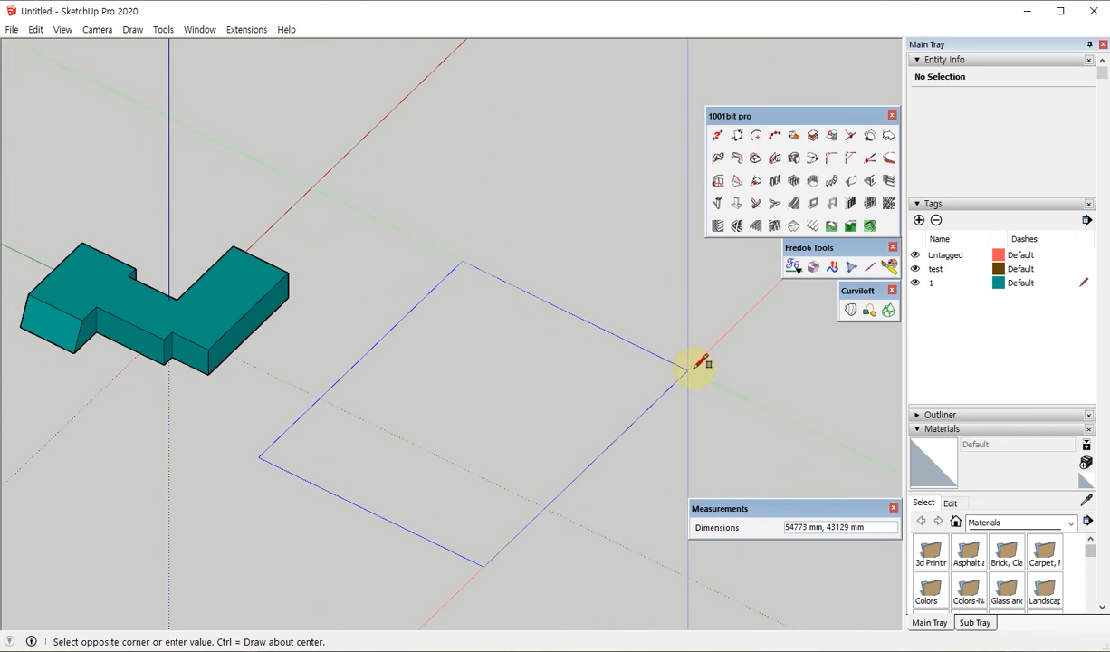
left_click(695, 366)
key("space")
Select the new rectangle with its edges and rotate it about its near edge into a steep sloping plane.
double_click(355, 445)
middle_click_drag(360, 441, 607, 498)
key("q")
left_click_drag(564, 496, 309, 447)
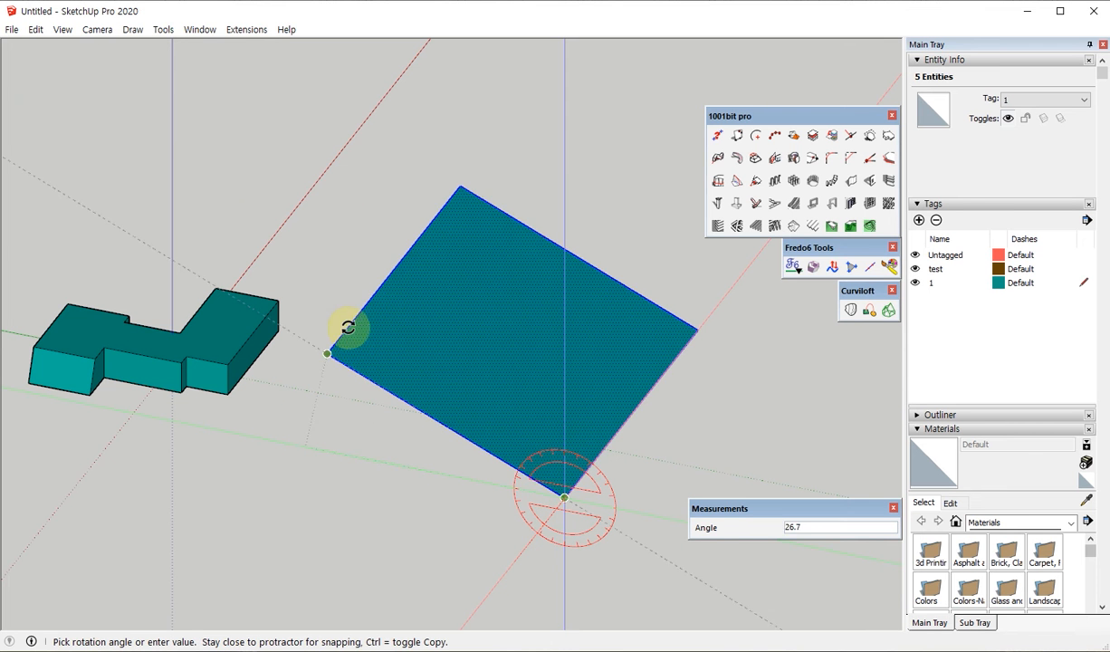
left_click(376, 287)
middle_click_drag(376, 287, 104, 339)
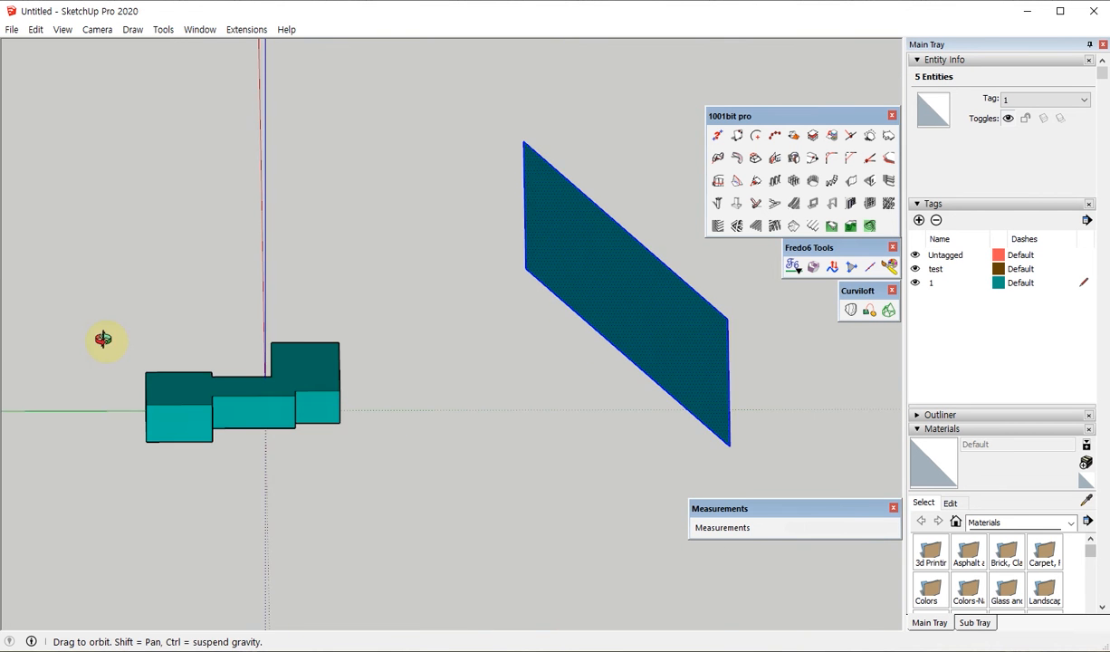
middle_click_drag(438, 327, 582, 258)
Align the drawing axes to the sloped rectangle and scale it by 1.50 along its red direction.
key("s")
key("space")
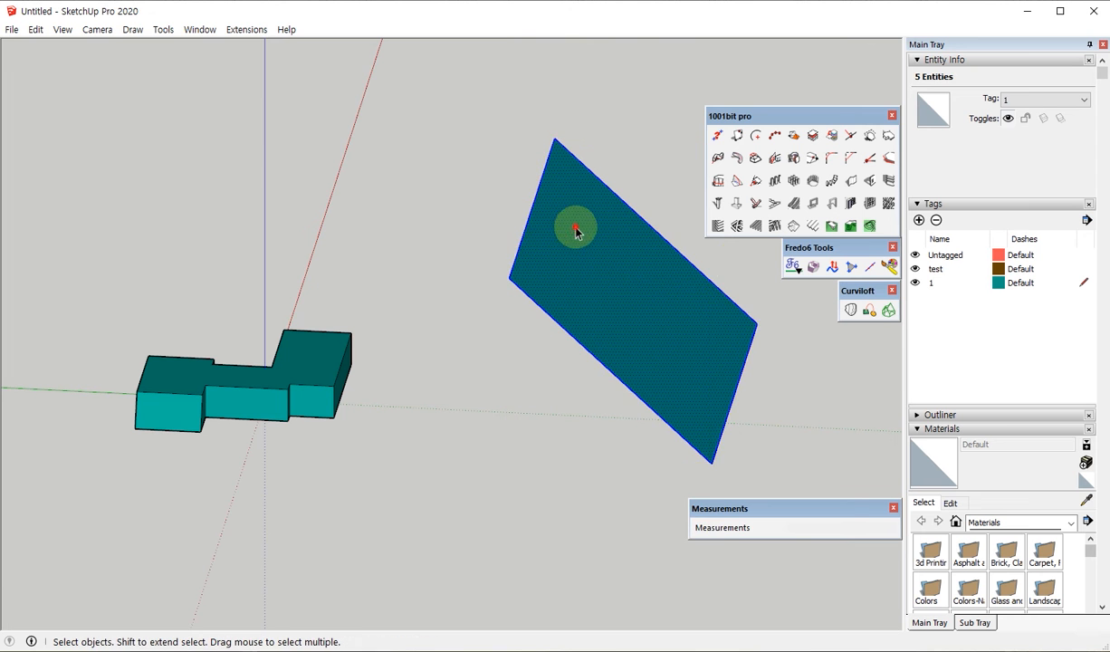
right_click(572, 229)
key("Escape")
key("s")
left_click(531, 206)
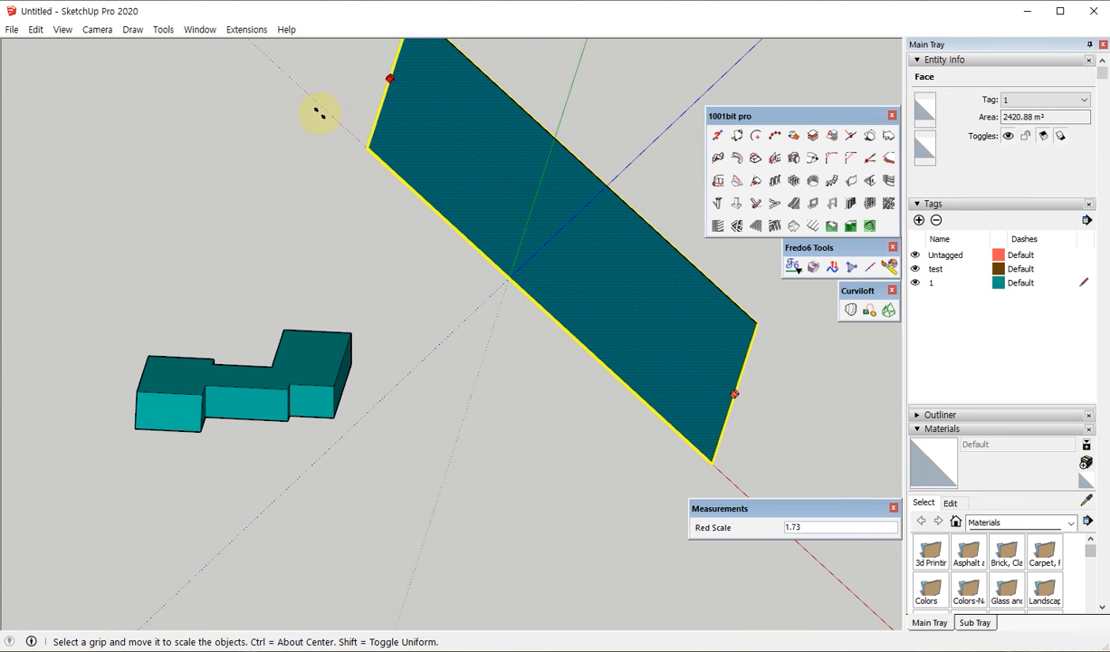
scroll(529, 548, "down", 3)
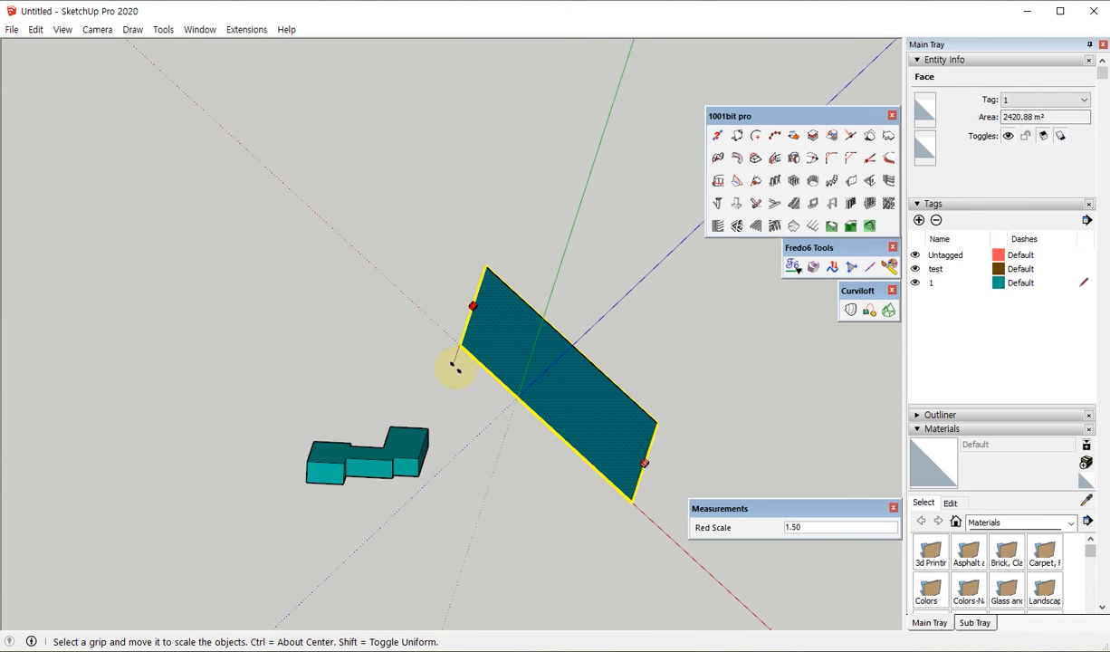
left_click(456, 367)
key("space")
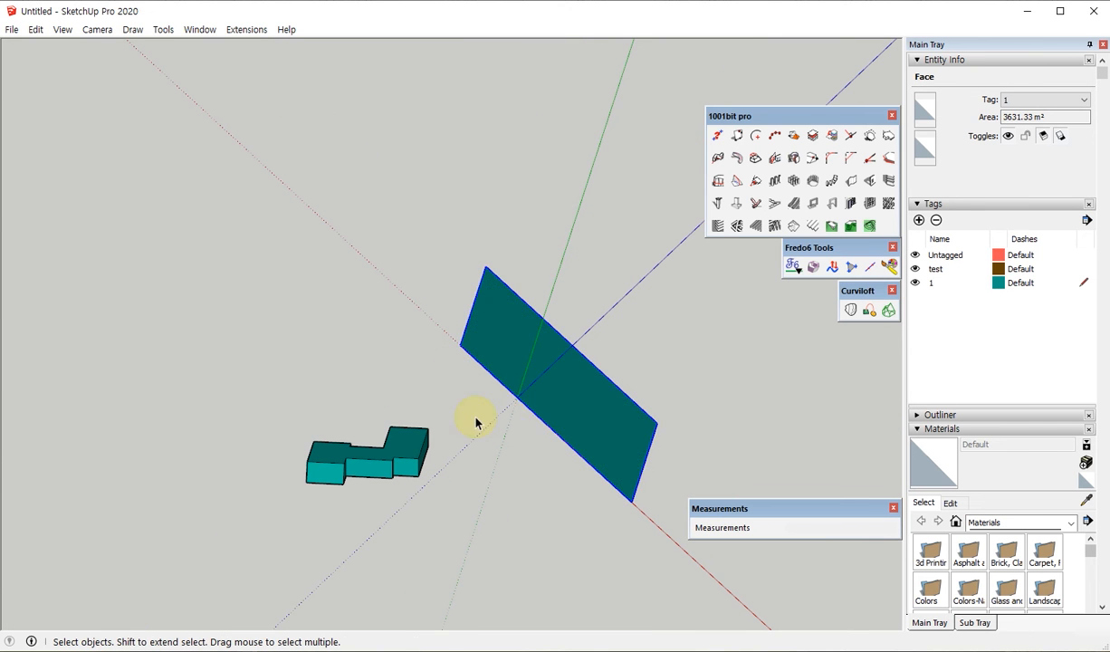
Project the entire stepped block's edges onto the sloped plane with the 1001bit pro tool, defining the plane by three rectangle corners.
middle_click_drag(476, 420, 405, 382)
middle_click_drag(369, 527, 432, 391)
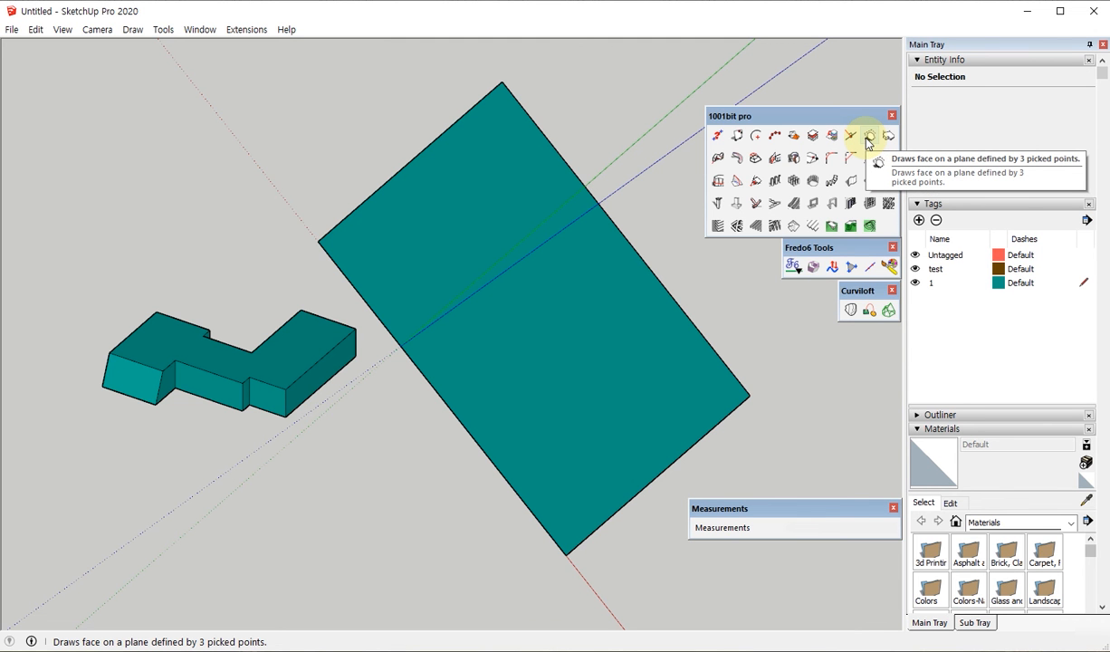
middle_click_drag(619, 272, 391, 363)
left_click(265, 342)
scroll(265, 342, "up", 2)
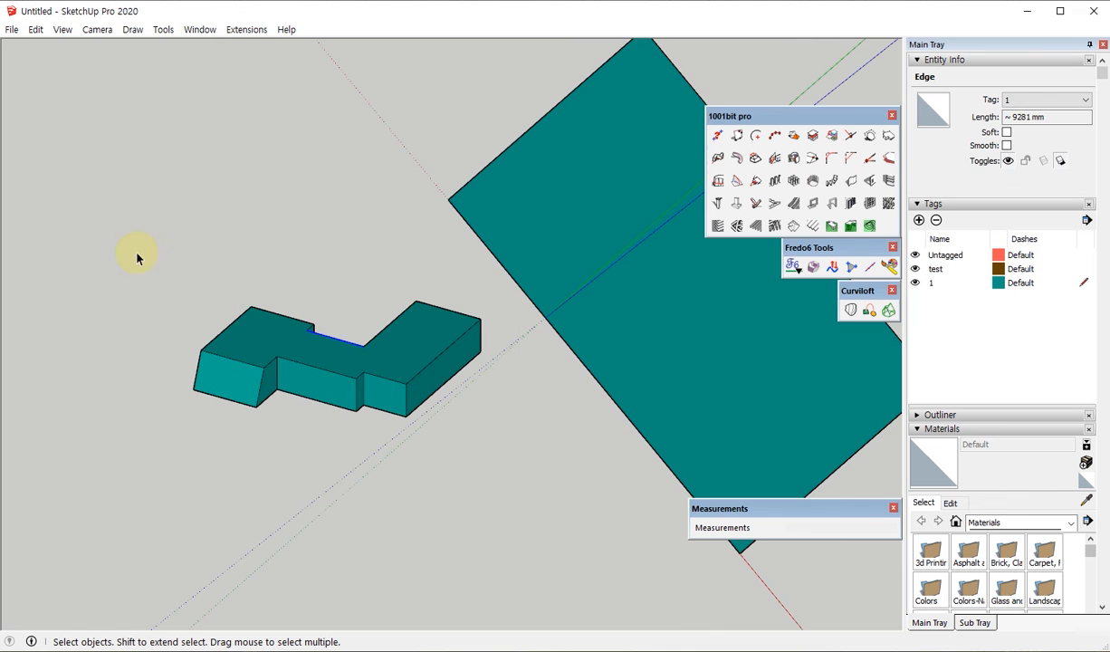
left_click_drag(136, 252, 516, 496)
mouse_move(371, 427)
middle_mouse_down()
mouse_move(495, 357)
mouse_move(390, 441)
mouse_move(356, 443)
middle_mouse_up()
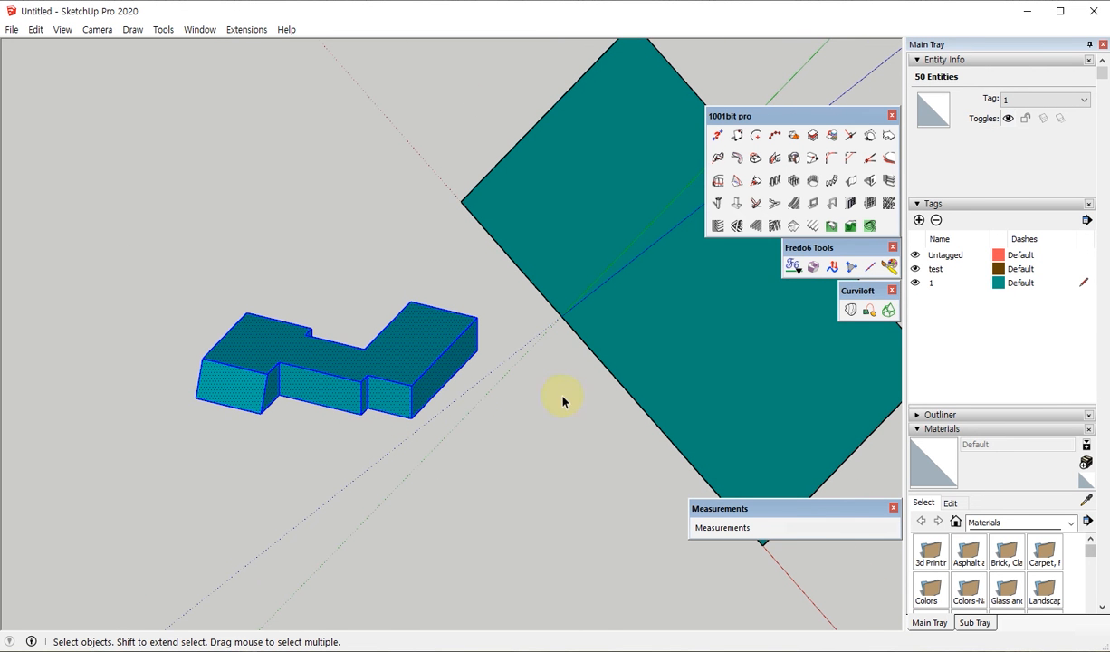
left_click(869, 136)
middle_click_drag(305, 453, 342, 382)
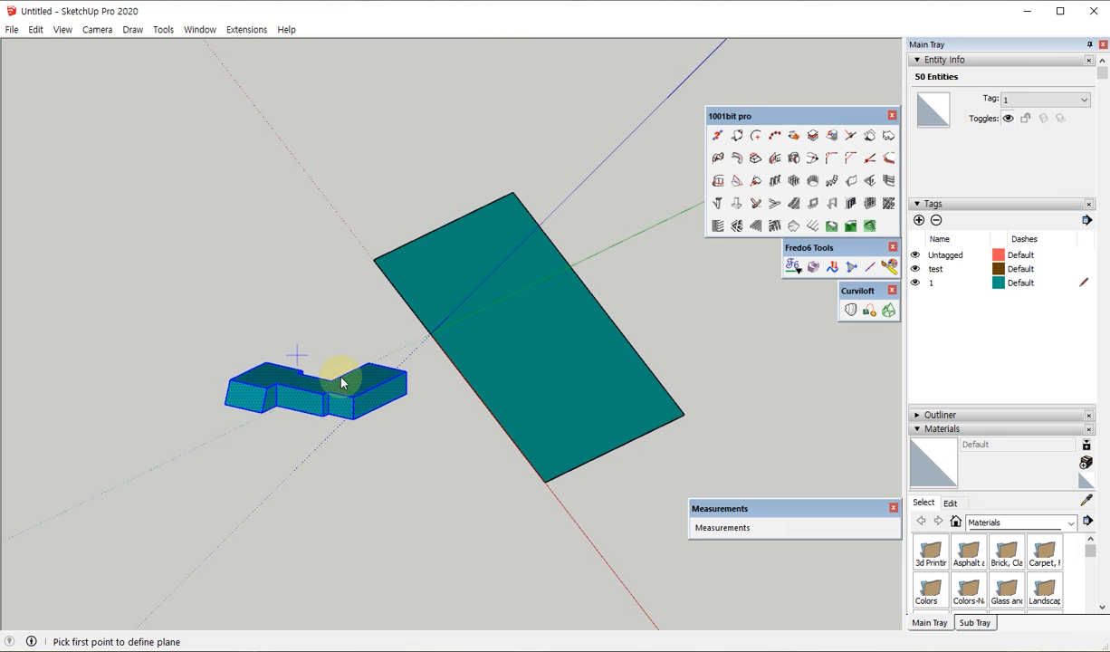
middle_click_drag(401, 438, 429, 425)
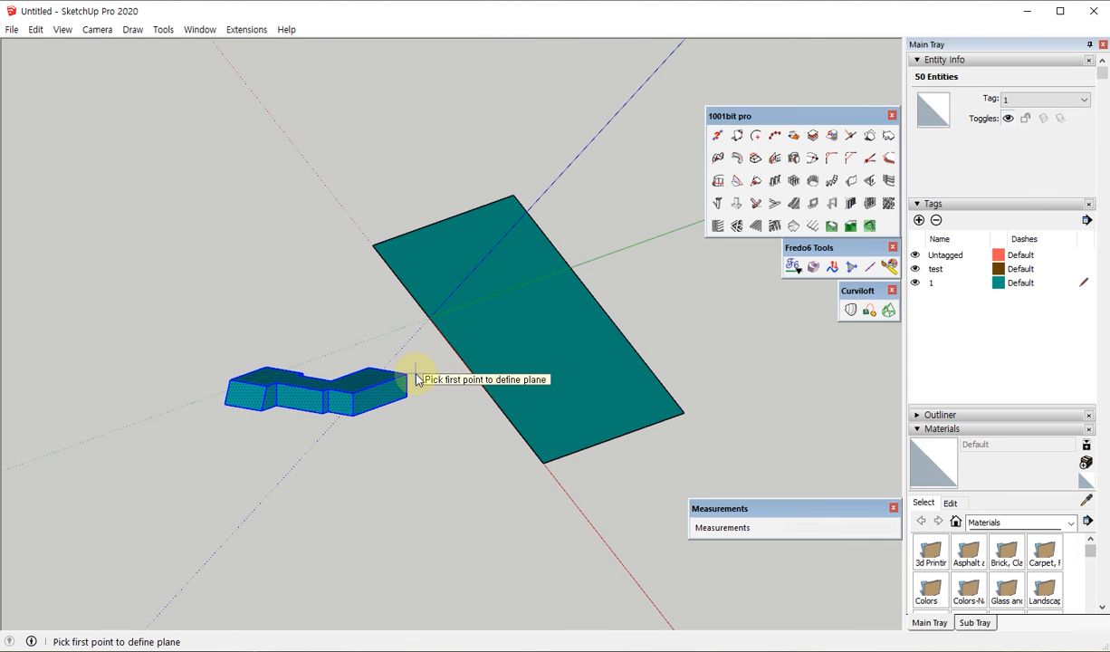
left_click(374, 245)
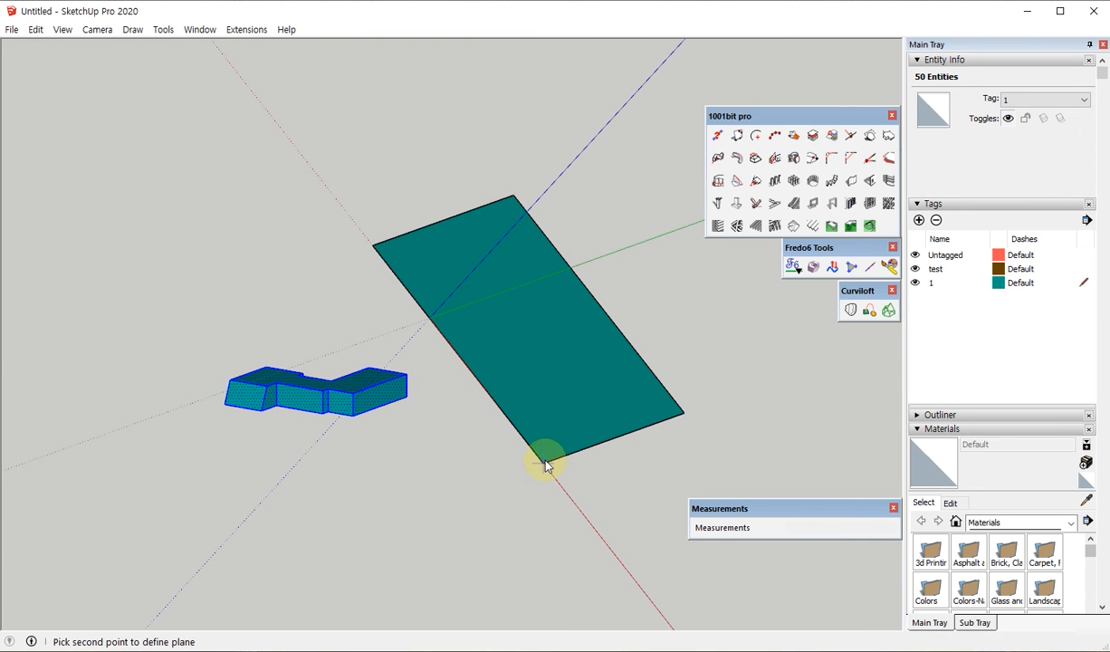
left_click(546, 464)
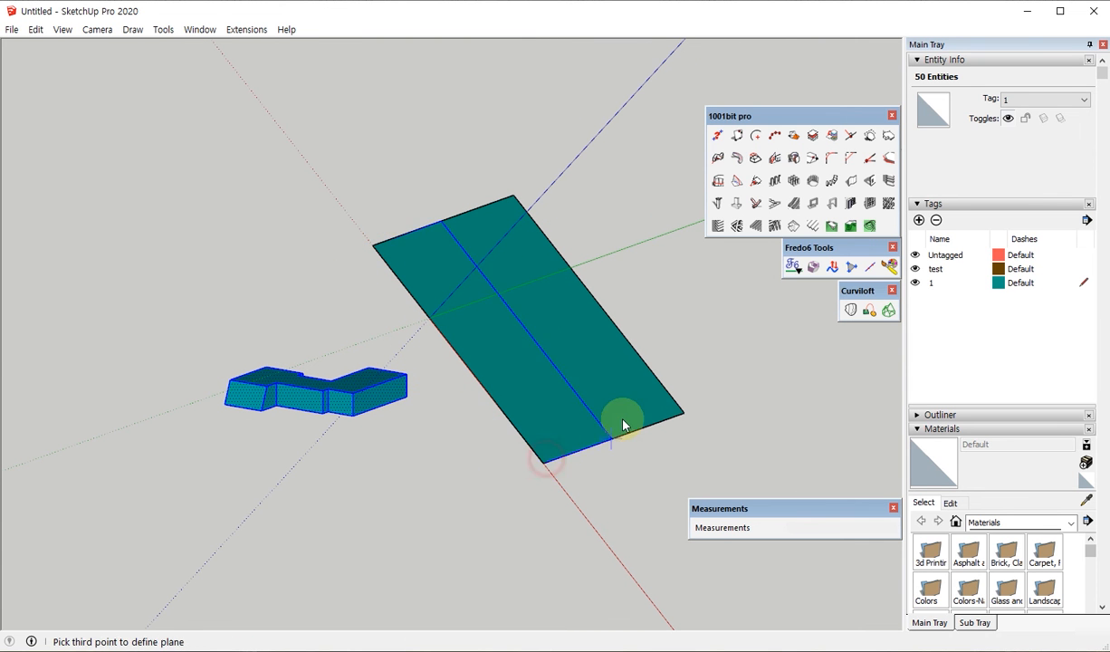
left_click(675, 414)
Turn on X-ray display and align the view perpendicular to the sloped face inside its group.
middle_click_drag(466, 384, 448, 364)
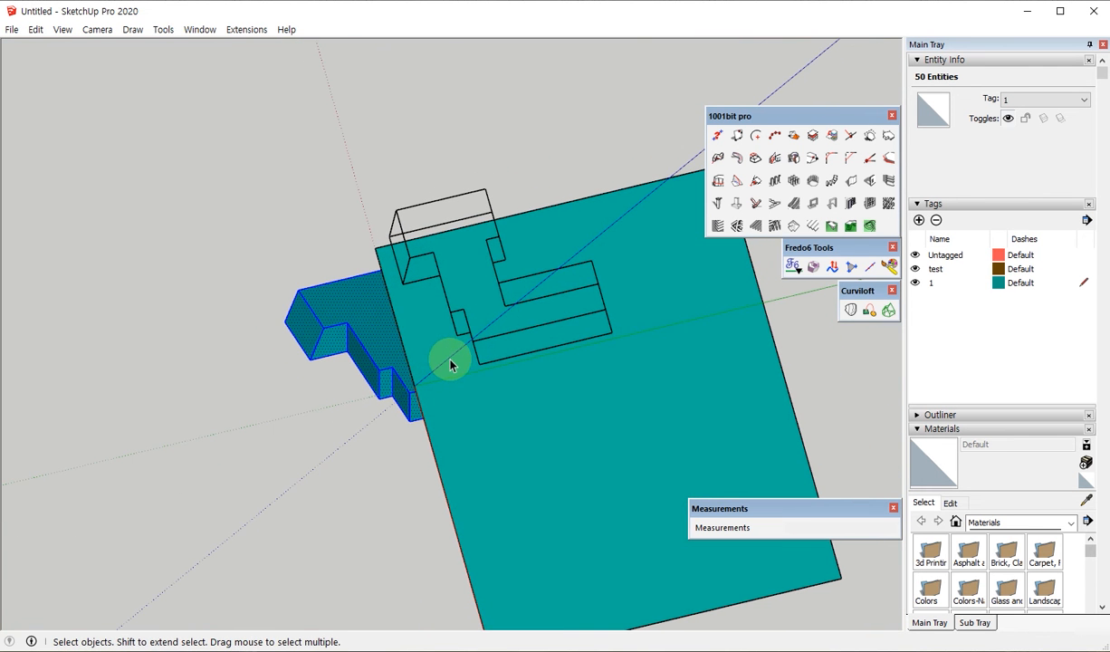
key("x")
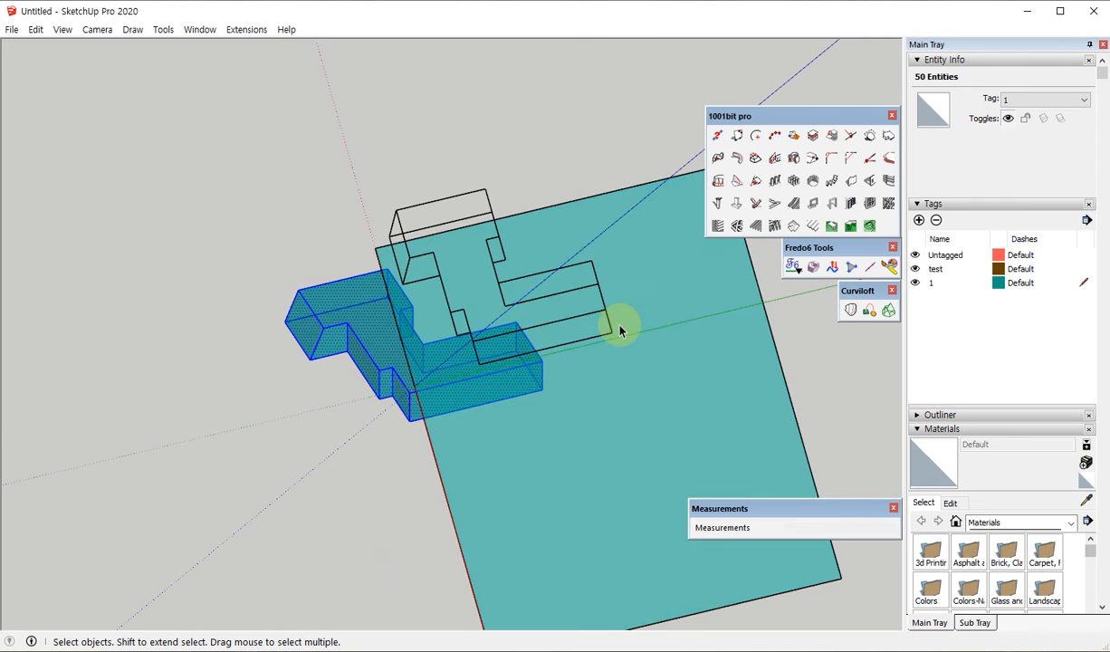
middle_click_drag(619, 326, 593, 303)
left_click(656, 261)
left_click(653, 287)
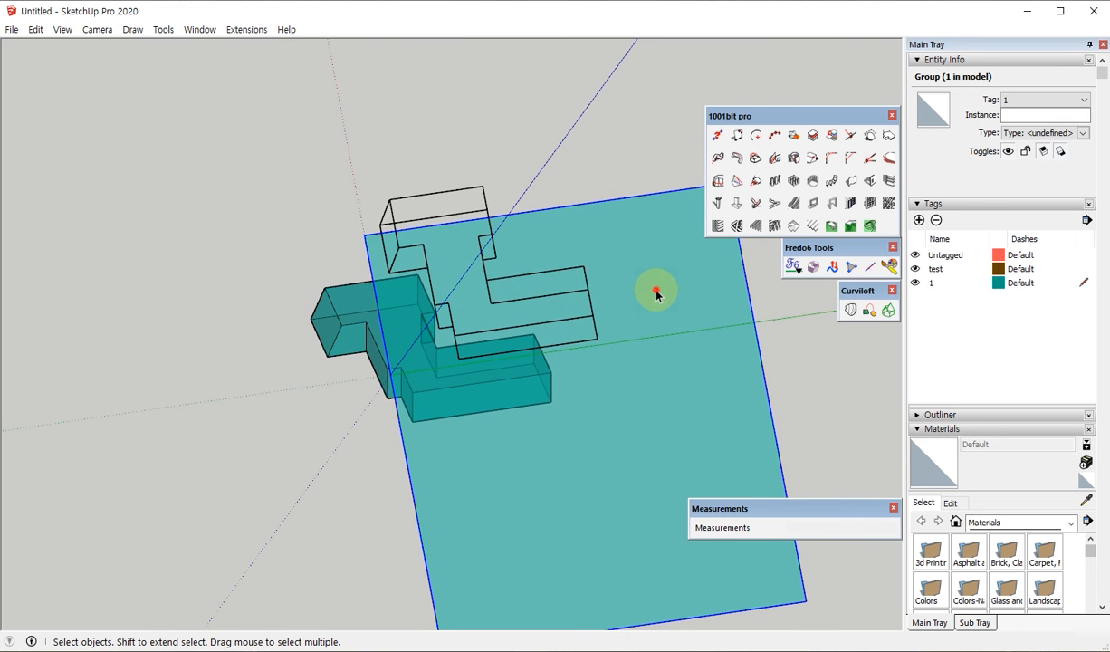
double_click(624, 241)
right_click(620, 240)
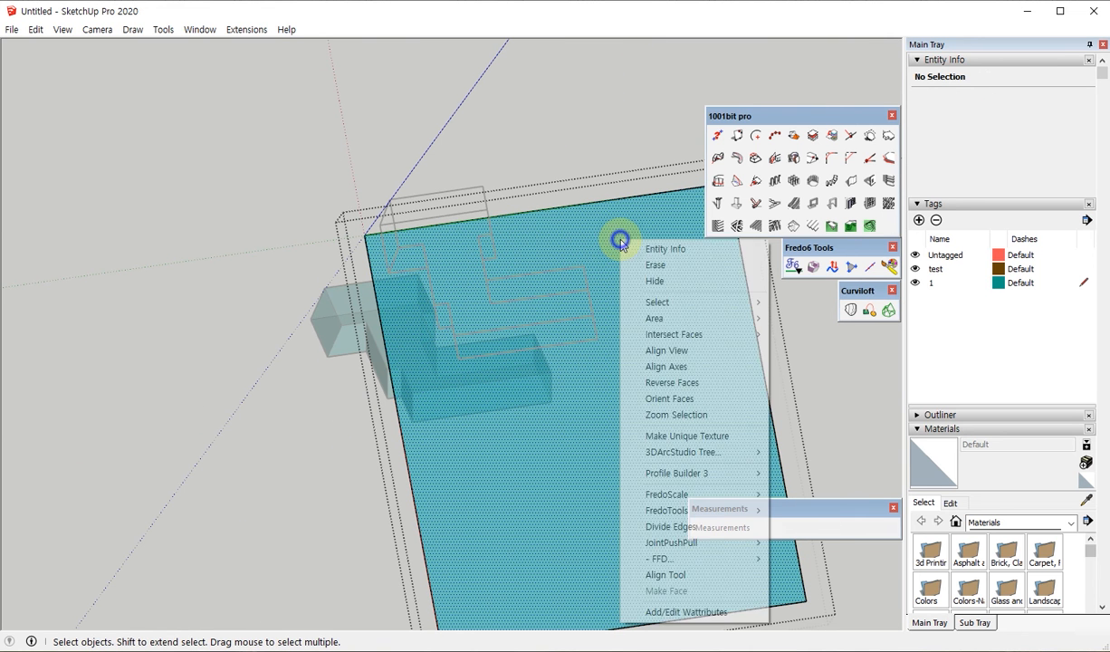
left_click(654, 350)
middle_click_drag(386, 247, 450, 255, "shift")
left_click(184, 129)
scroll(407, 214, "up", 4)
key("Escape")
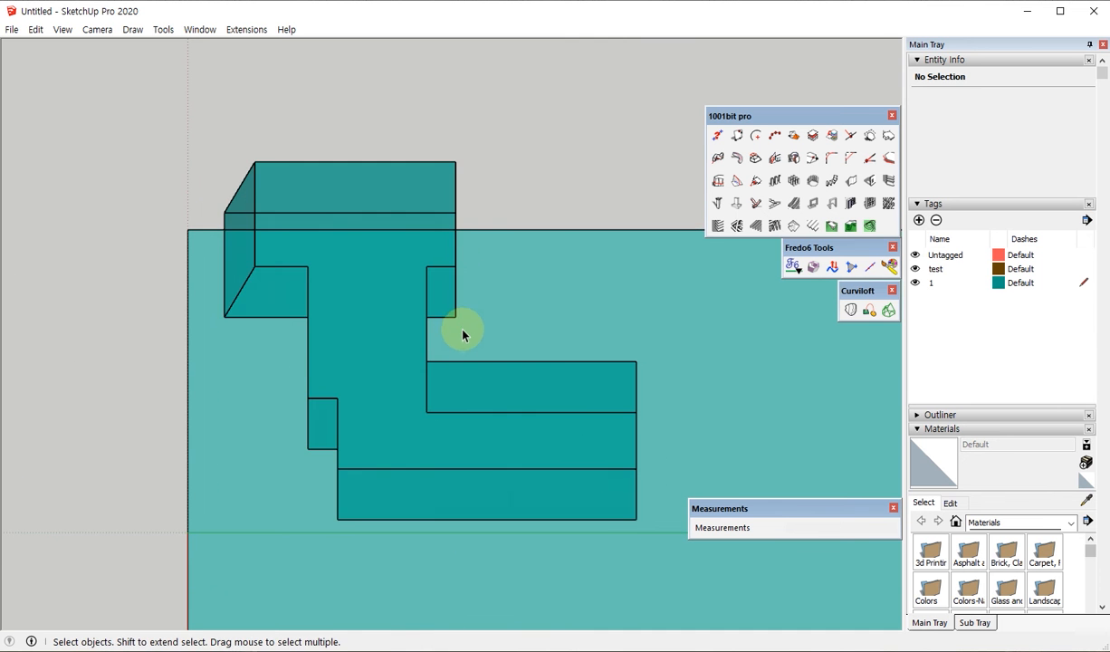
Compare the projected outline on the sloped plane with the original block in the aligned view and in perspective.
middle_click_drag(460, 330, 435, 319)
key("Escape")
middle_click_drag(395, 415, 185, 215)
key("Escape")
key("Escape")
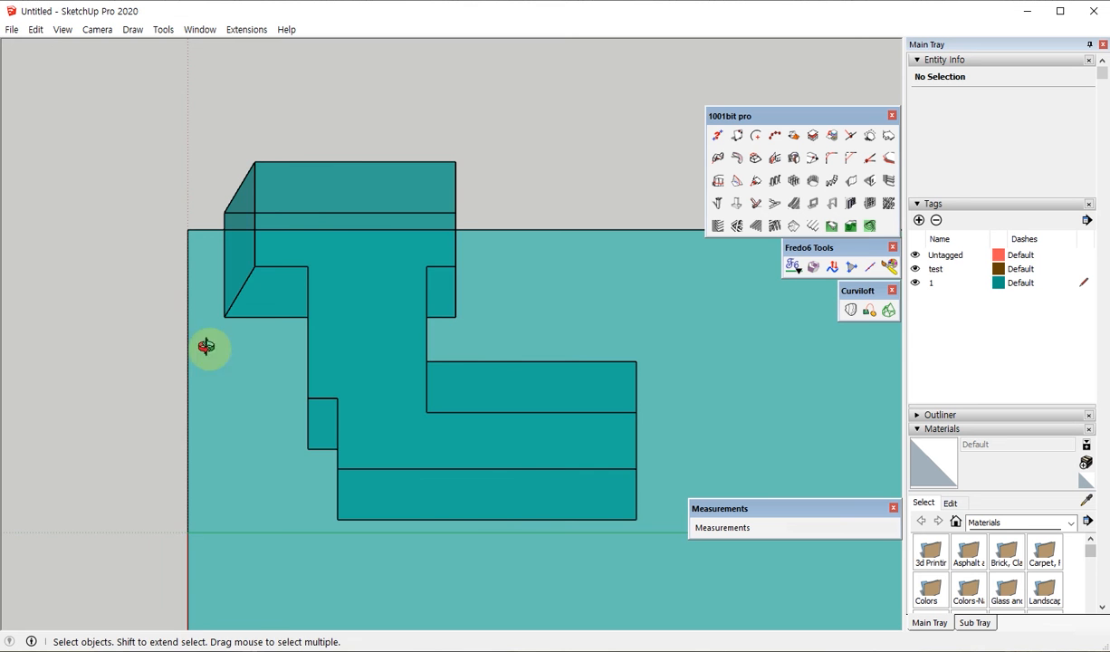
middle_click_drag(208, 347, 303, 332)
key("Escape")
middle_click_drag(545, 374, 412, 314)
key("Escape")
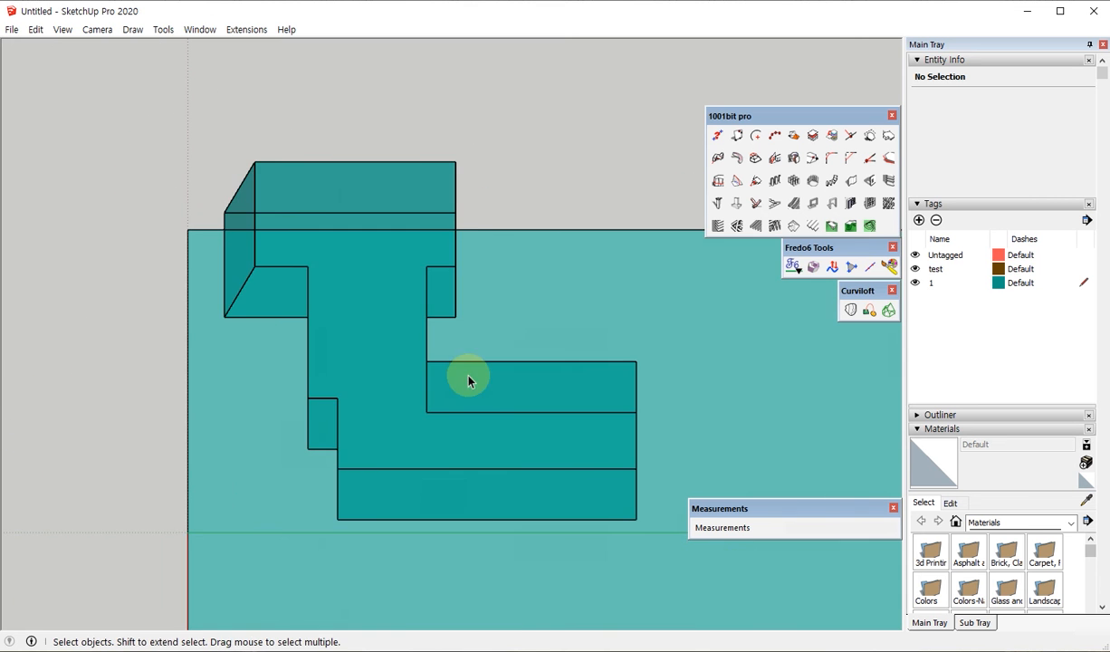
middle_click_drag(468, 375, 435, 278)
key("Escape")
scroll(326, 301, "down", 4)
middle_click_drag(274, 377, 532, 326)
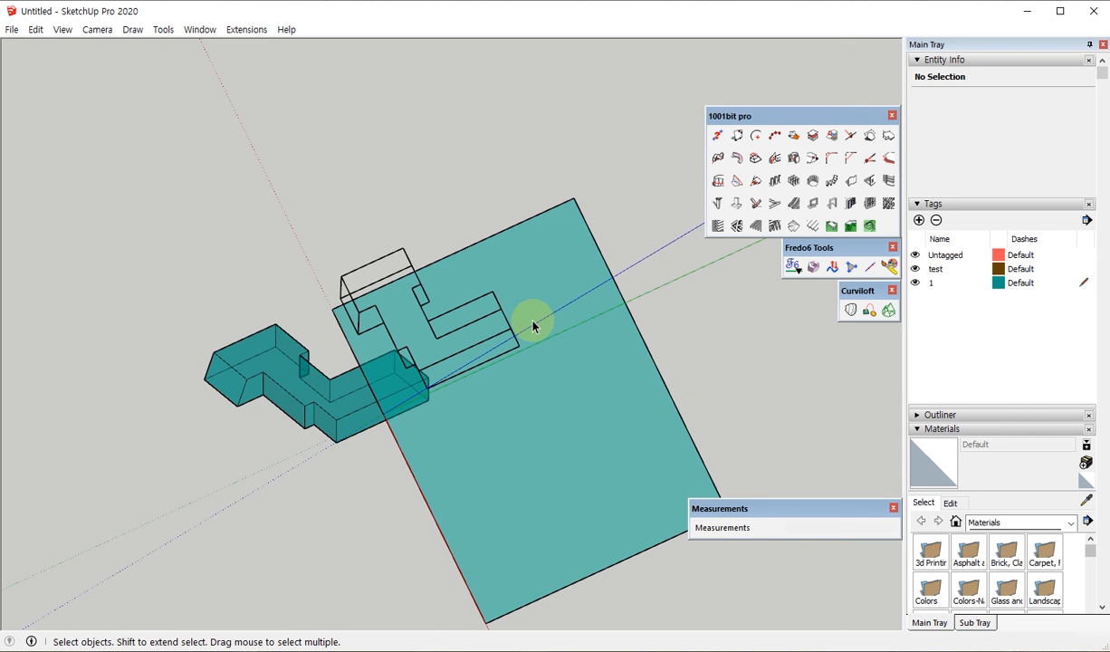
Delete the sloped plane and the projected outline, keeping the stepped block.
scroll(547, 353, "down", 5)
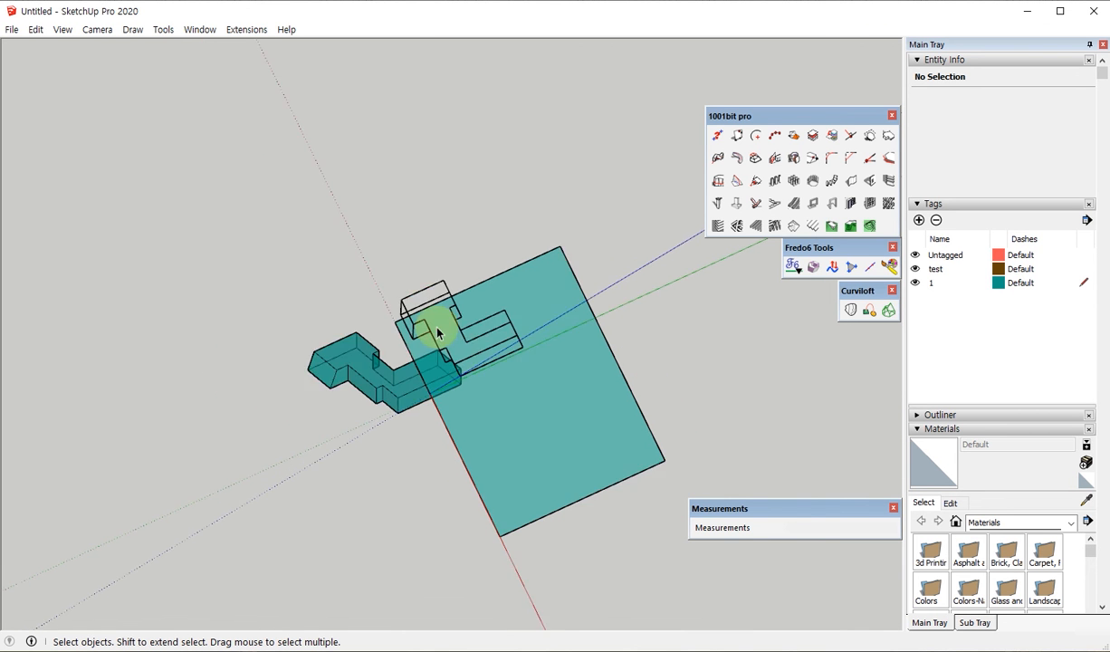
left_click_drag(240, 220, 660, 514)
middle_click_drag(559, 445, 619, 426)
left_click_drag(621, 428, 442, 248)
key("Delete")
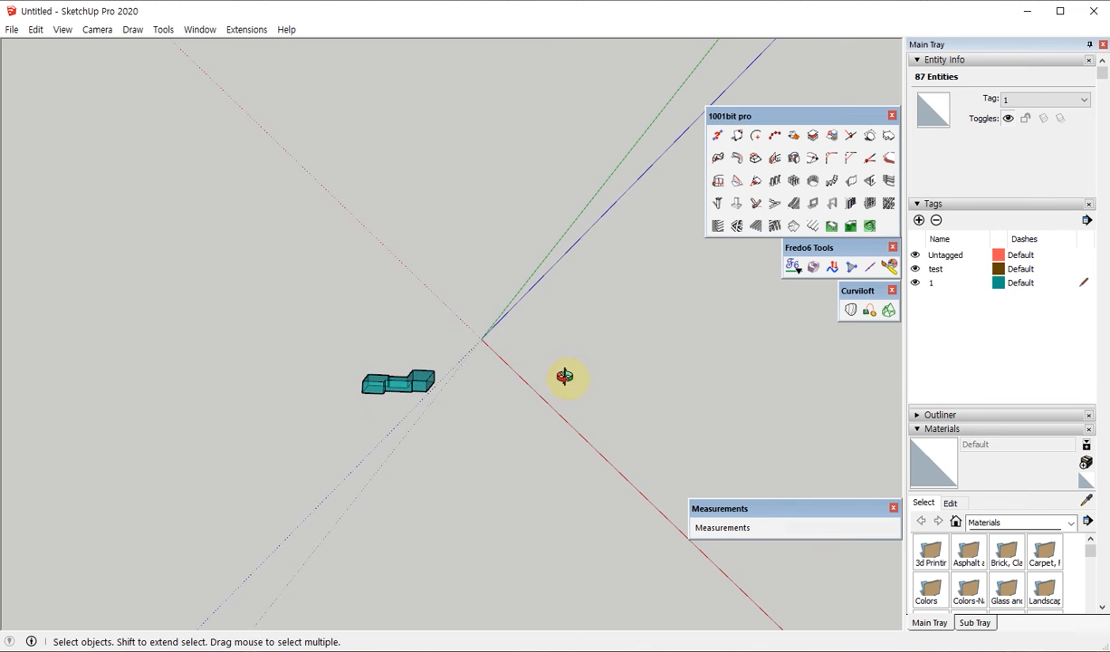
Turn off X-ray display and reset the drawing axes to their default orientation.
middle_click_drag(565, 376, 452, 364)
scroll(387, 342, "up", 6)
middle_click_drag(466, 423, 446, 471)
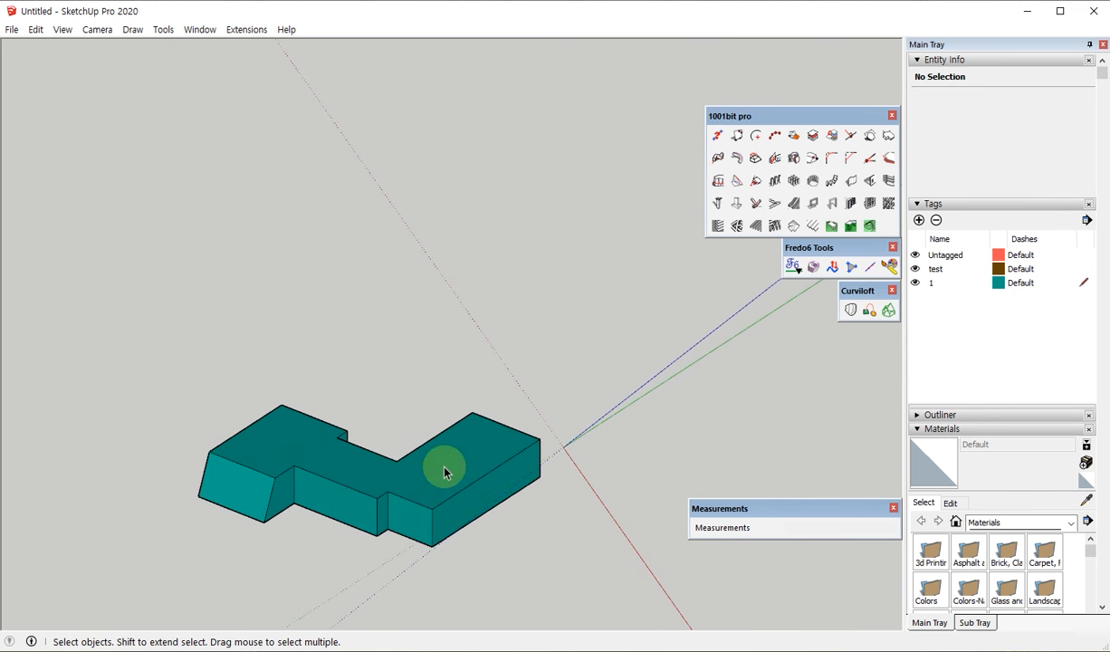
scroll(474, 474, "up", 4)
scroll(576, 468, "down", 2)
right_click(669, 397)
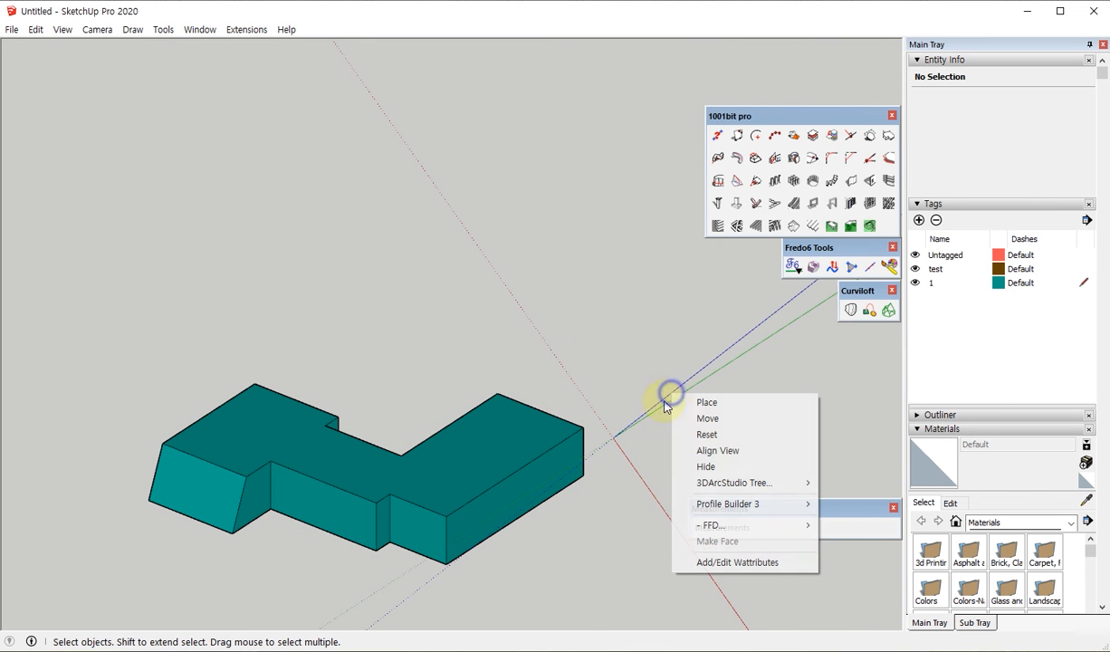
left_click(733, 435)
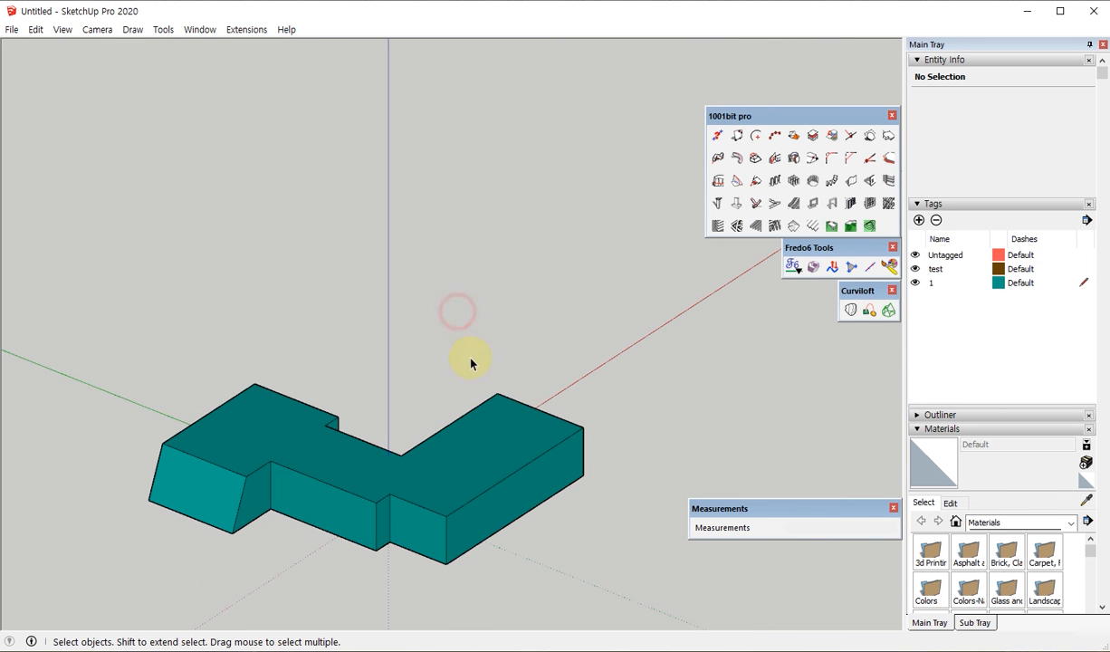
Draw a horizontal rectangle about 15630 by 17136 mm on the ground beside the stepped block.
scroll(489, 376, "up", 1)
key("m")
scroll(310, 389, "down", 3)
key("r")
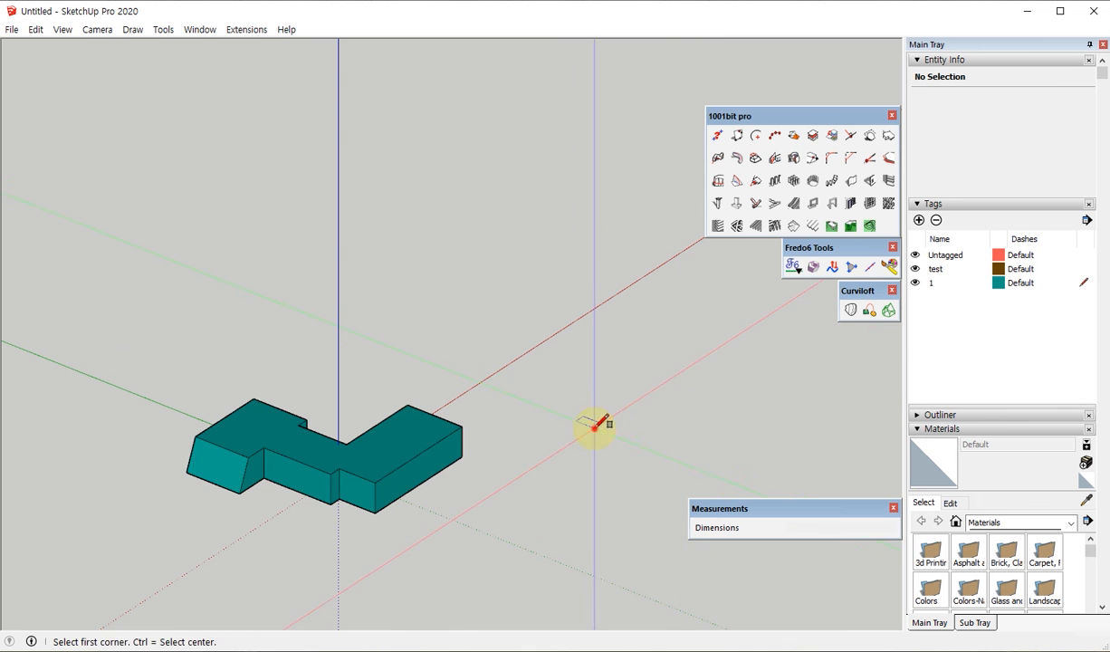
left_click(593, 426)
key("c")
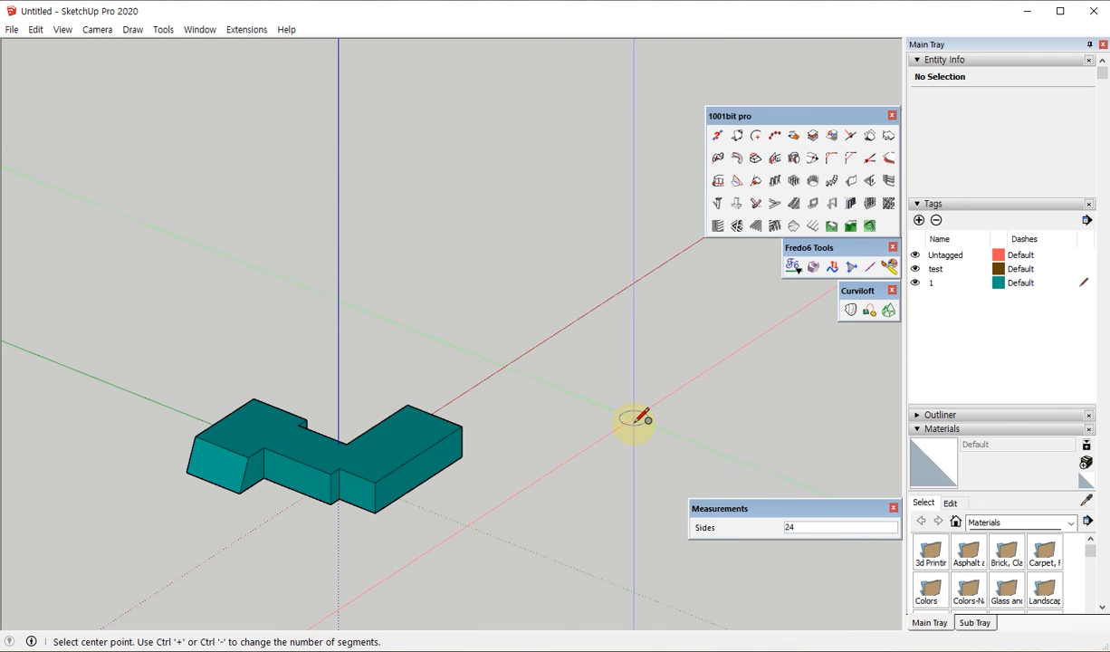
key("t")
key("r")
left_click(577, 425)
left_click(729, 420)
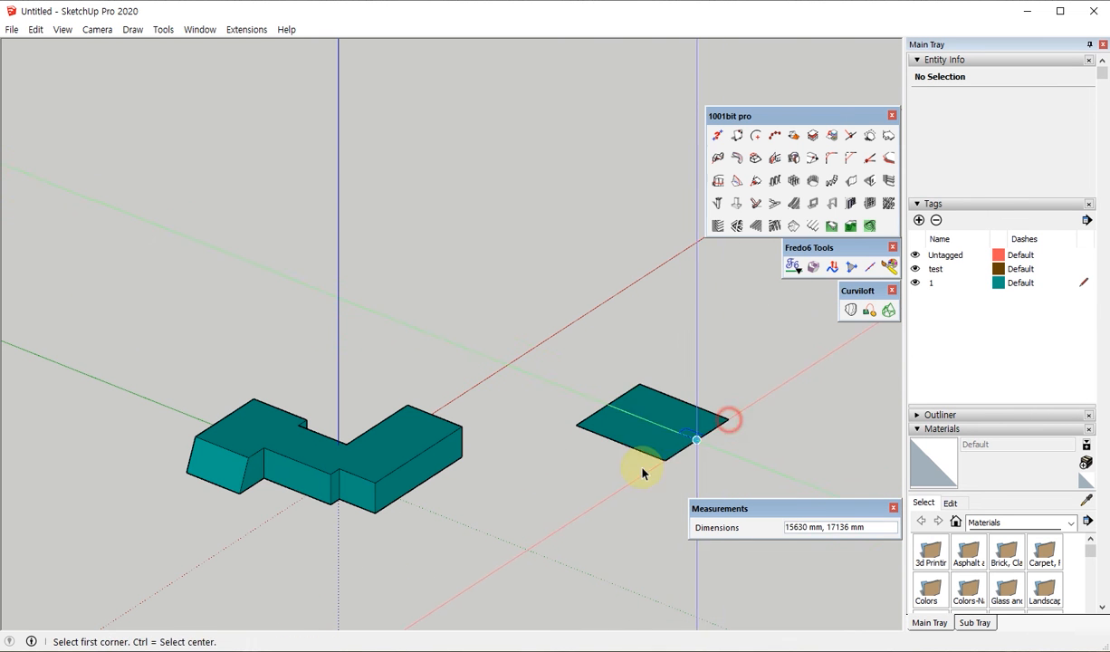
Delete the rectangle's face, keeping only its four edges.
key("space")
scroll(640, 443, "up", 3)
left_click(639, 431)
key("Delete")
scroll(652, 430, "up", 2)
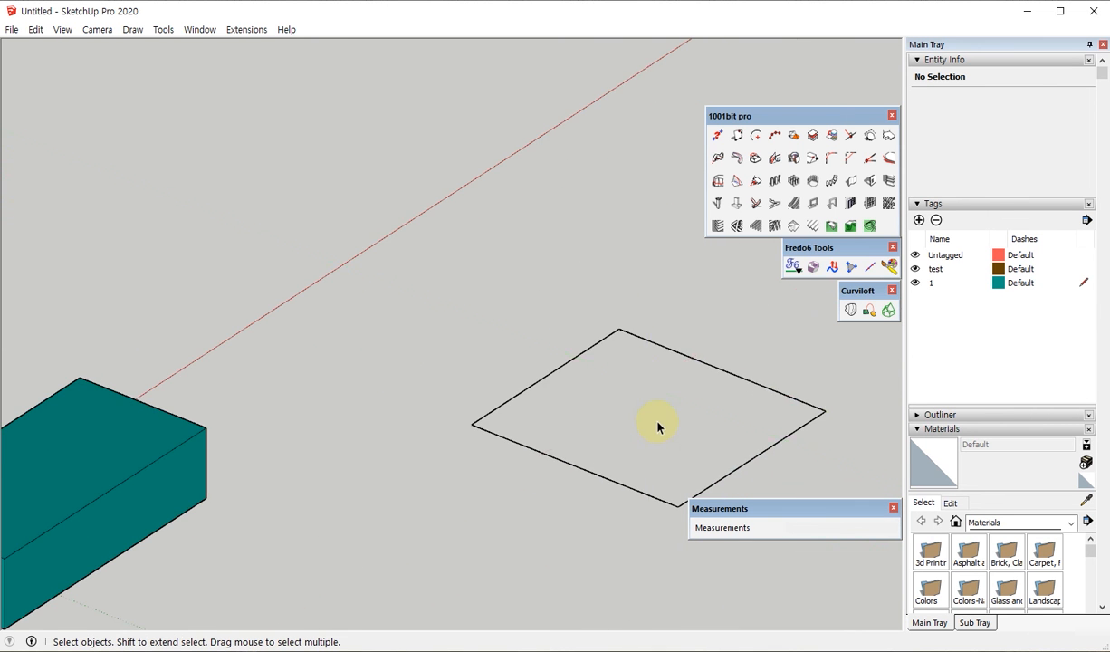
Raise the outline's far corner about 1100 mm along the blue axis and turn off the colouring by tag.
key("m")
left_click(618, 329)
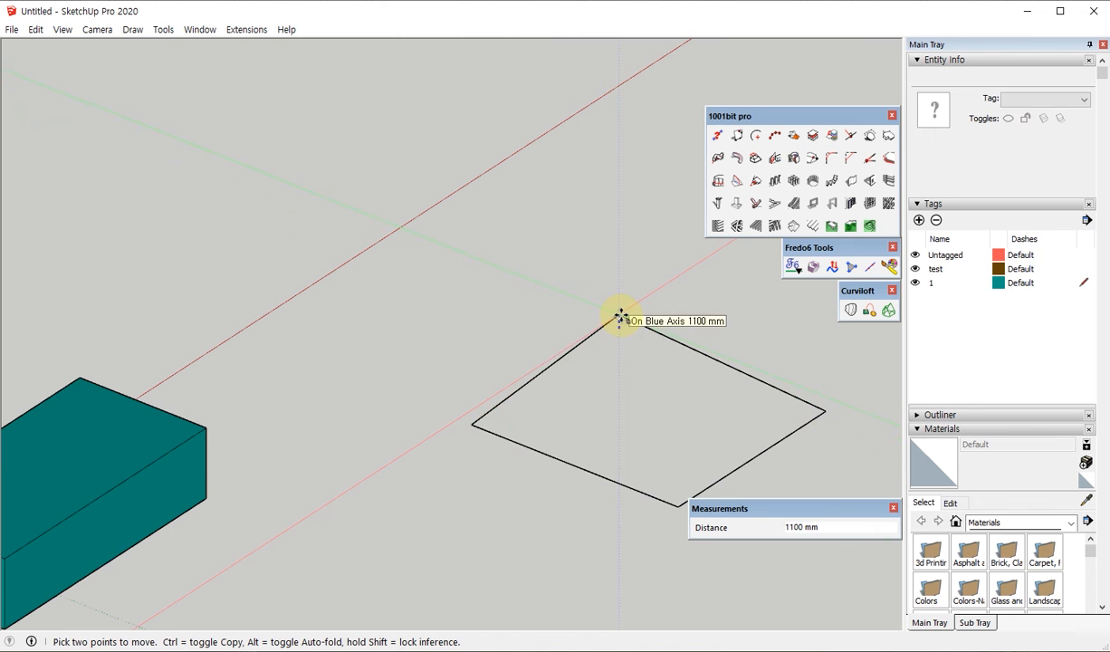
left_click(620, 317)
key("b")
scroll(625, 433, "down", 3)
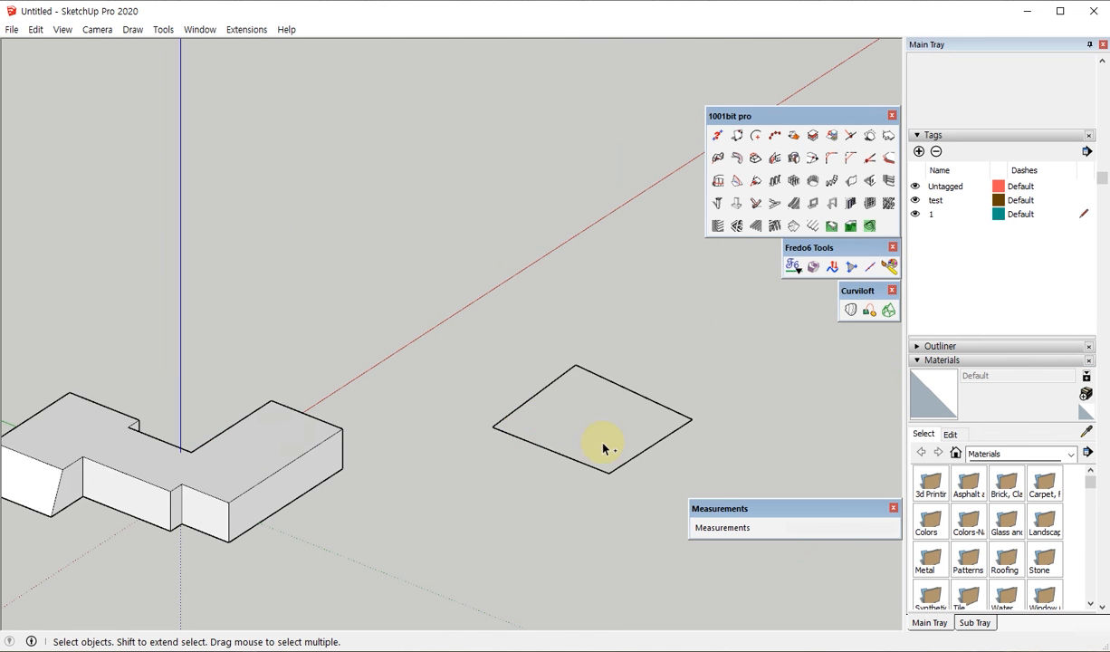
Try to form a face inside the non-planar outline by retracing one of its existing edges.
scroll(552, 416, "up", 4)
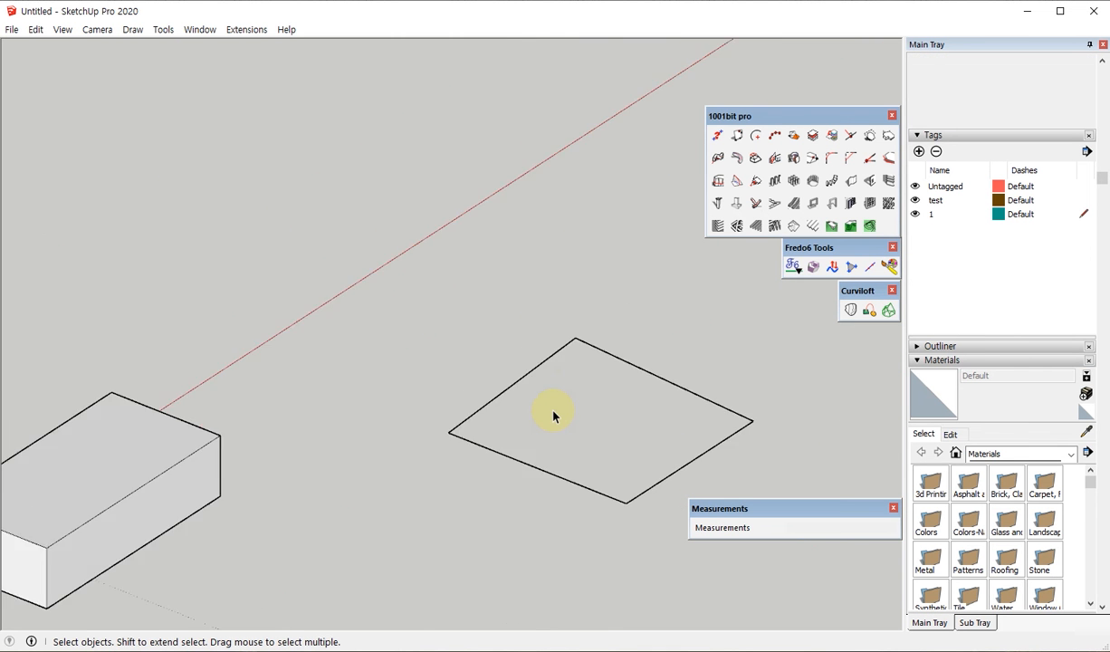
middle_click_drag(491, 424, 465, 393)
left_click_drag(446, 350, 779, 512)
middle_click_drag(550, 379, 509, 468)
key("l")
left_click(567, 464)
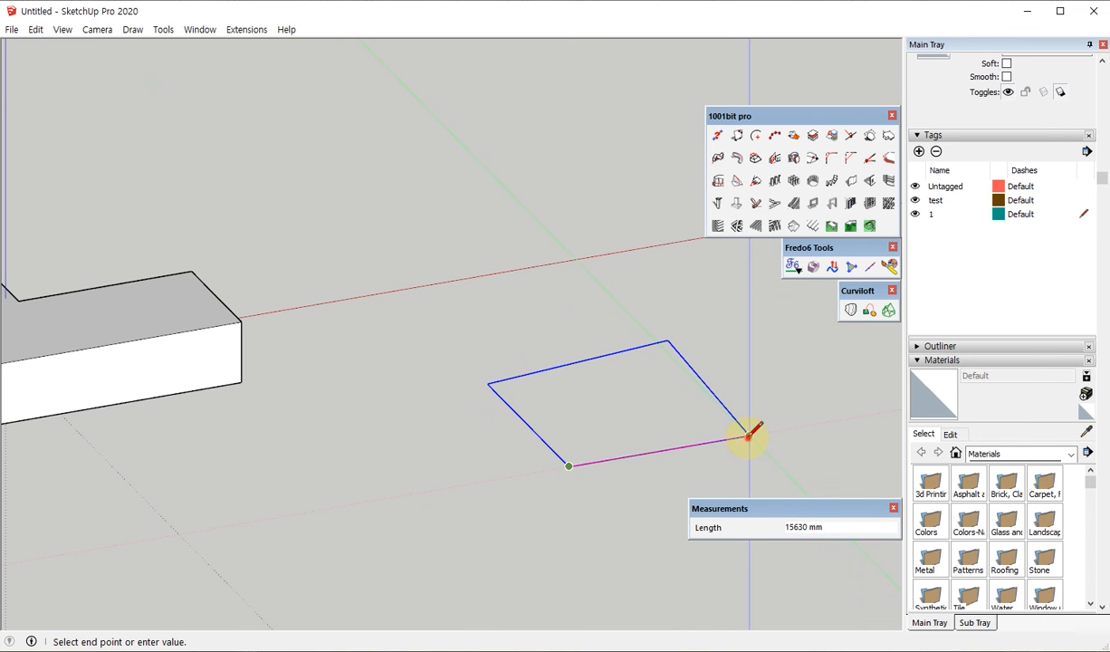
left_click(746, 434)
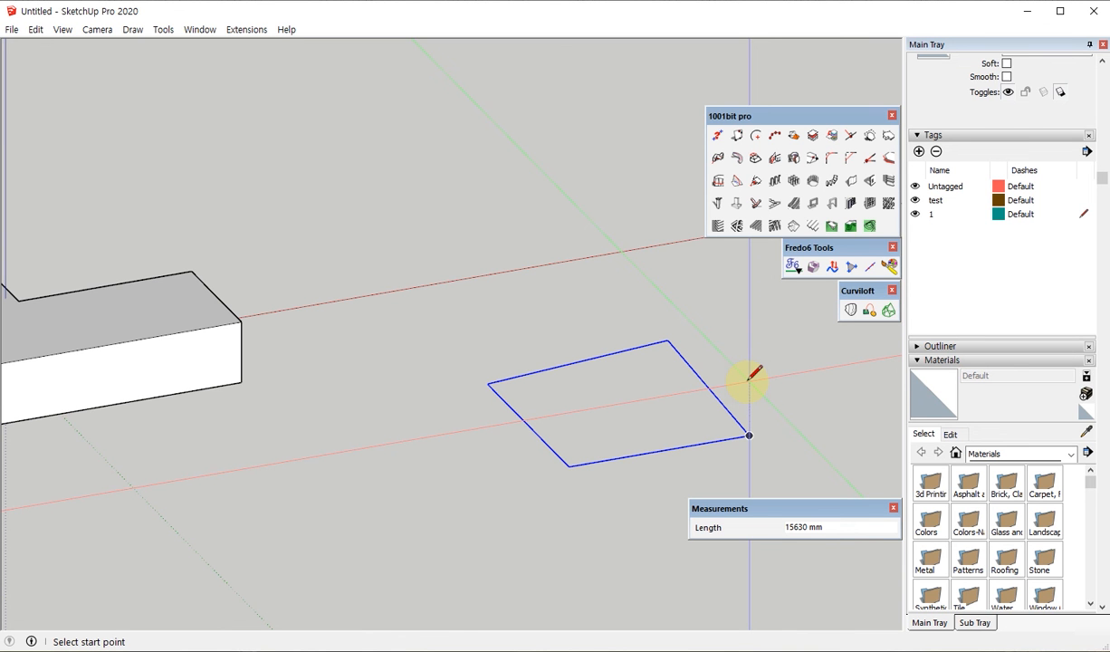
mouse_move(632, 446)
middle_mouse_down()
mouse_move(607, 444)
mouse_move(656, 456)
middle_mouse_up()
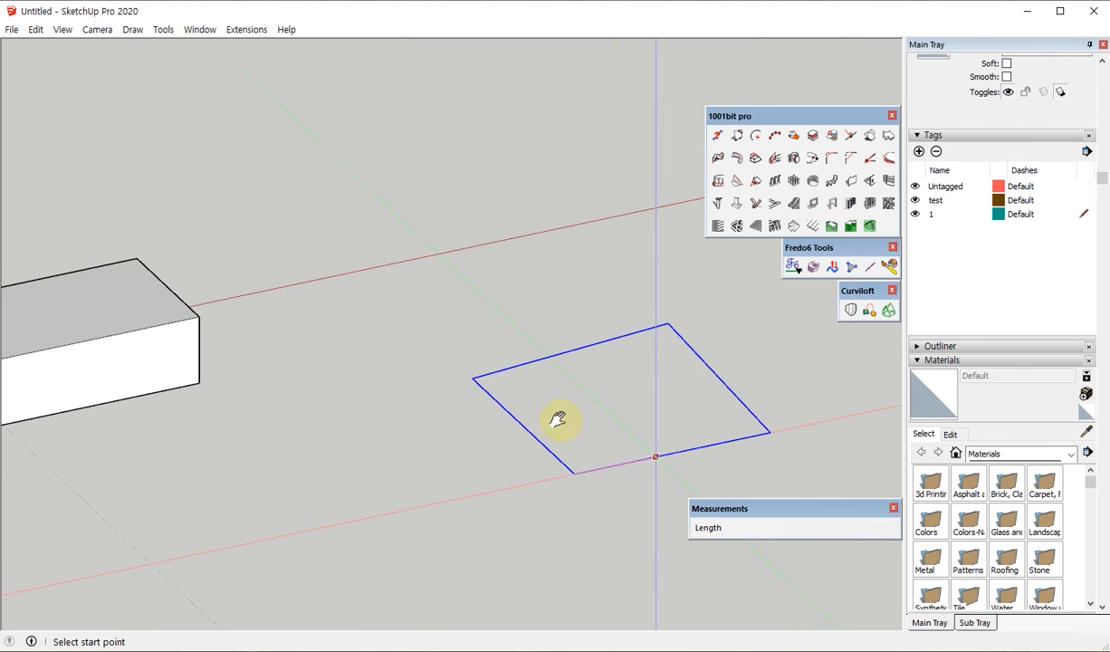
Connect two opposite corners of the outline with a diagonal to form two triangular faces, and undo the diagonal.
scroll(753, 338, "up", 2)
scroll(753, 337, "up", 1)
key("space")
key("l")
left_click(298, 396)
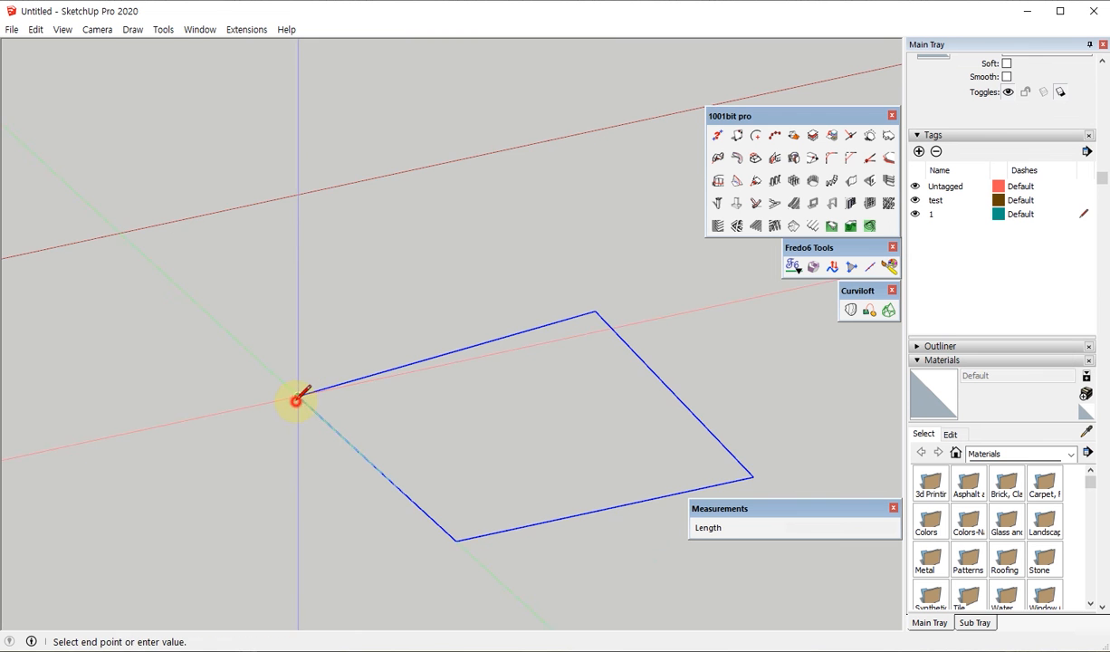
scroll(297, 397, "down", 4)
left_click(606, 453)
key("space")
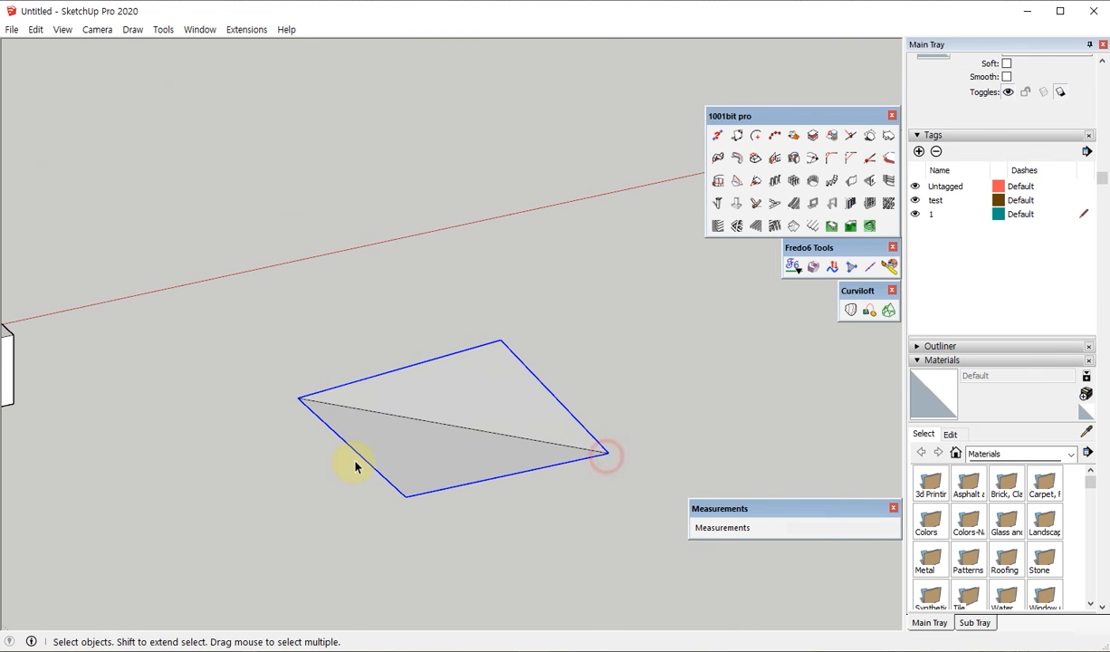
middle_click_drag(480, 430, 582, 478)
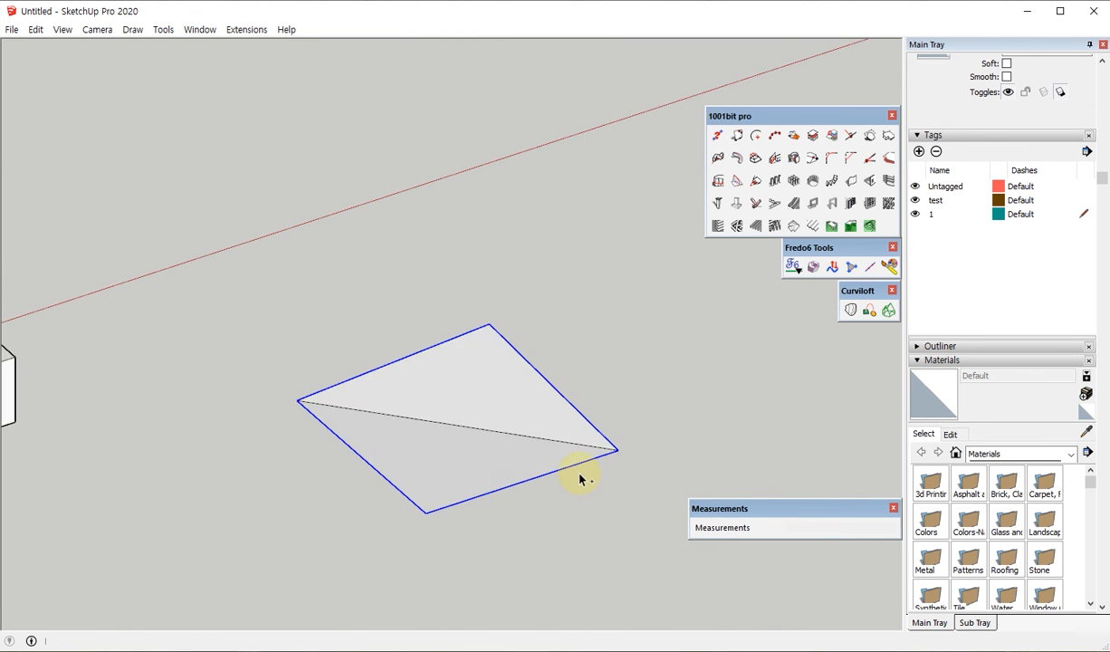
key("ctrl+z")
scroll(412, 443, "up", 2)
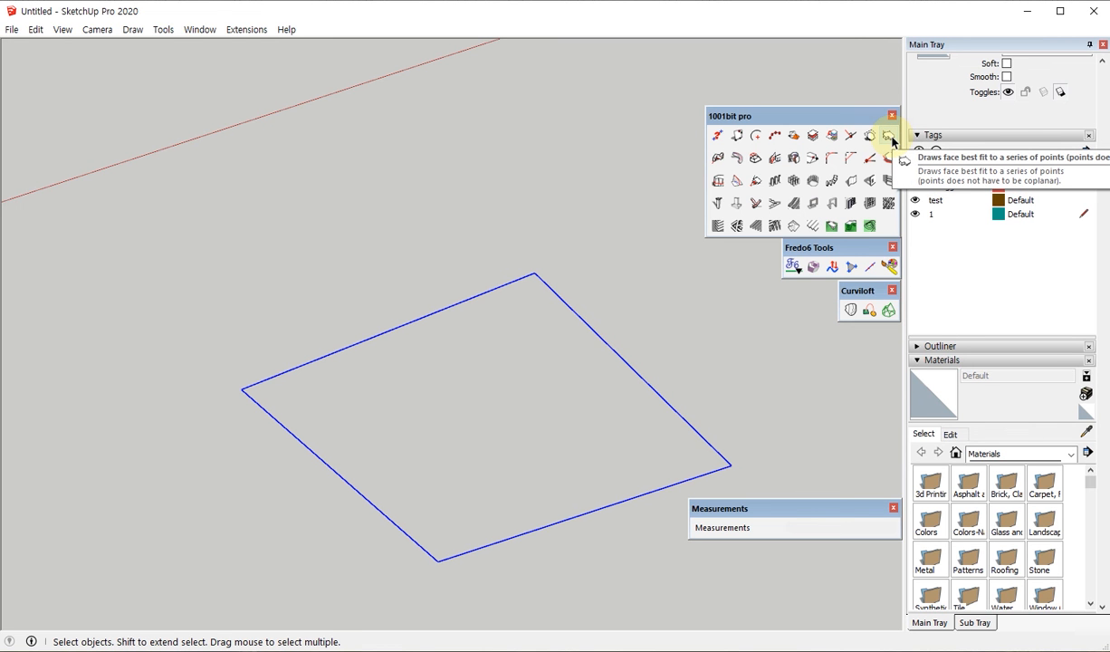
Create a best-fit face with the 1001bit pro tool from the outline's four non-coplanar corner points.
left_click(591, 235)
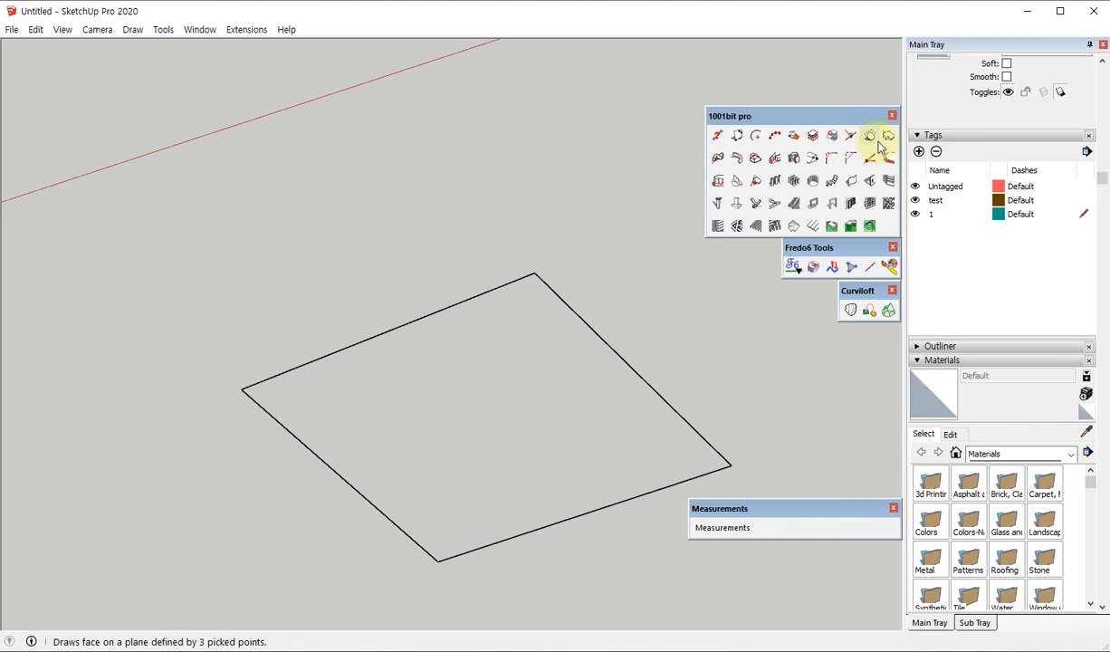
left_click(885, 137)
left_click(536, 273)
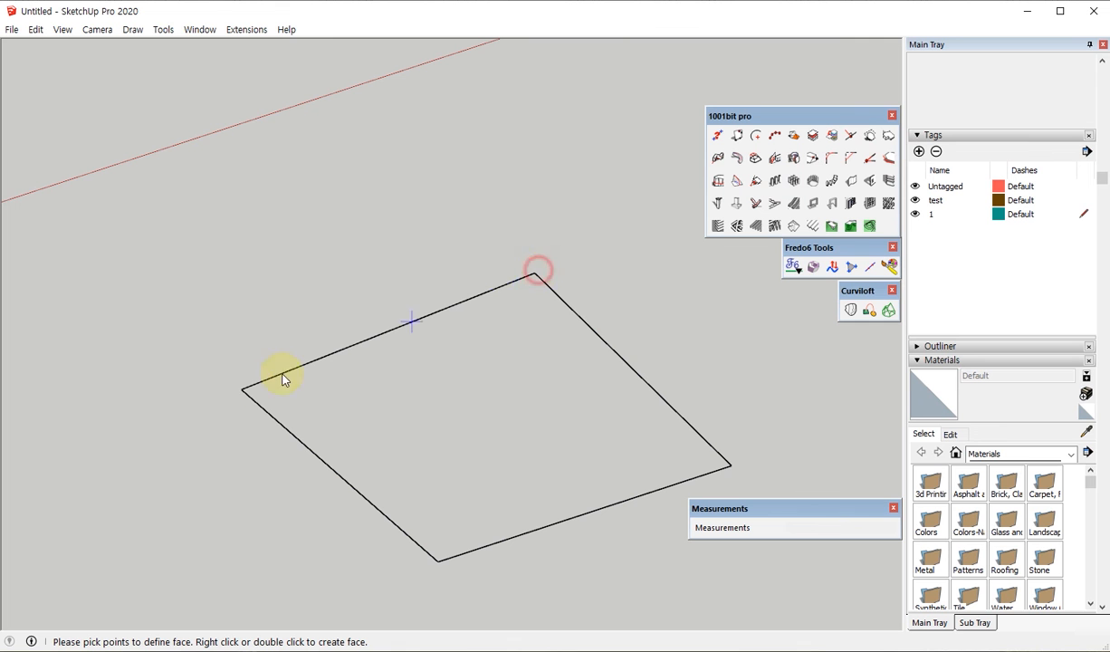
left_click(244, 390)
left_click(439, 560)
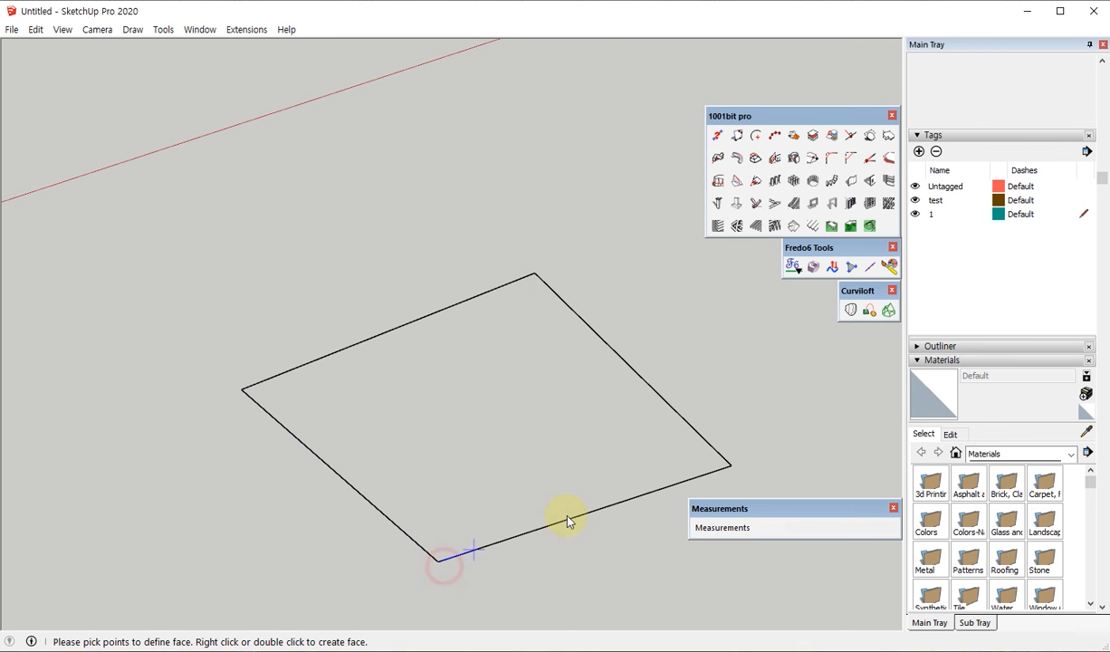
left_click(729, 463)
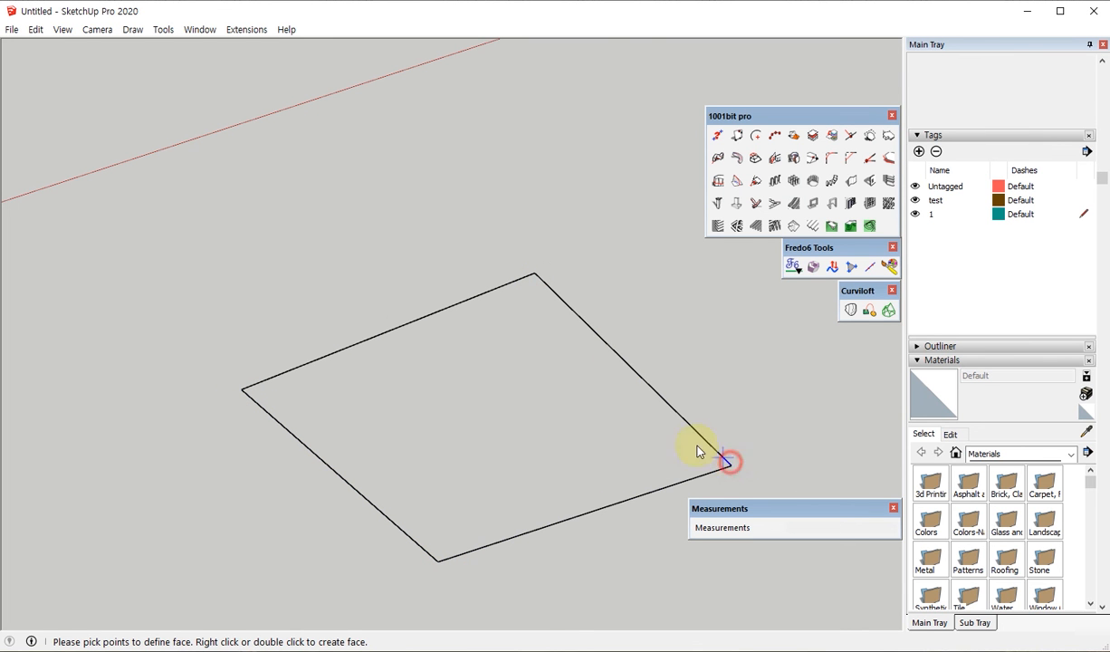
left_click(535, 275)
middle_click_drag(502, 371, 277, 380)
key("space")
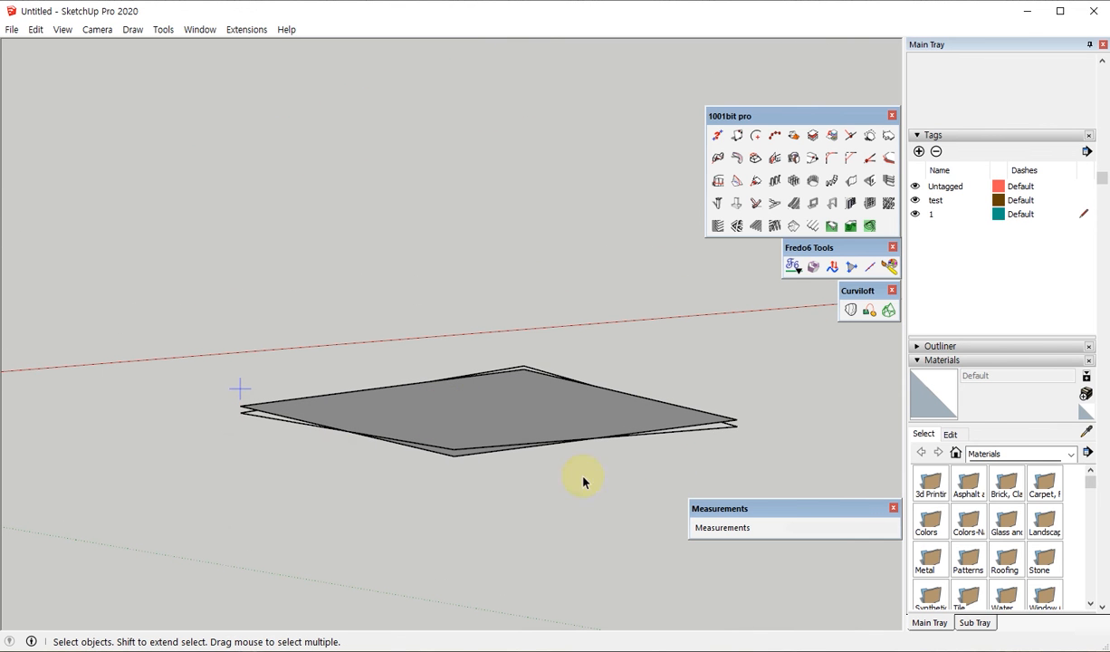
Examine from several angles how the best-fit face deviates from the corners and edges of the original outline.
middle_click_drag(367, 421, 223, 316)
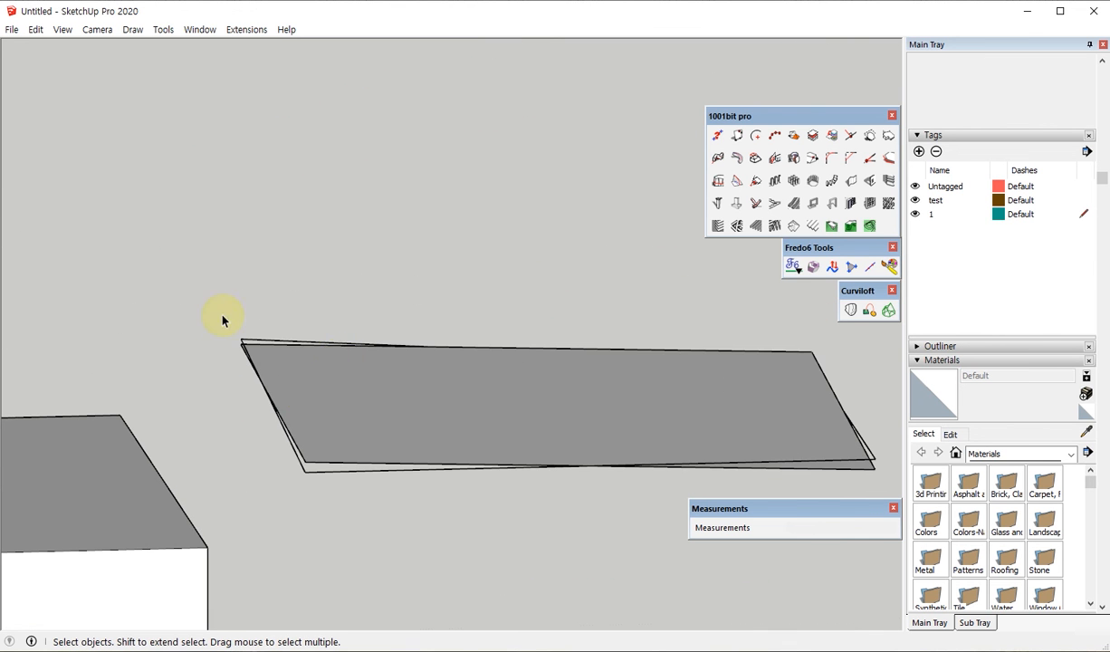
middle_click_drag(593, 435, 389, 384)
left_click(249, 403)
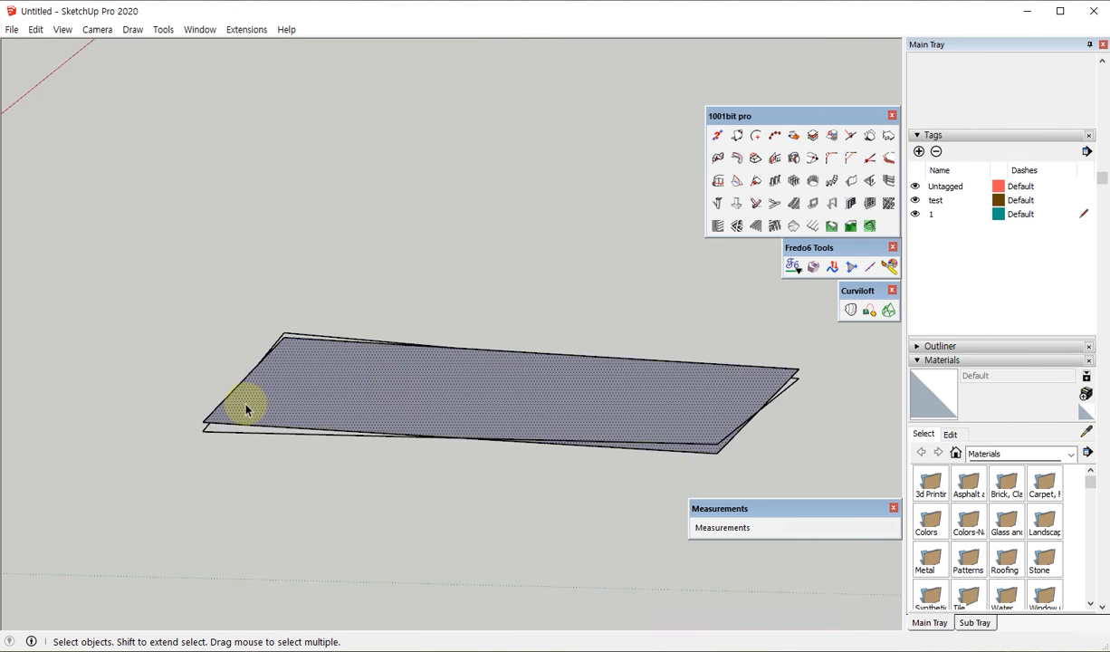
middle_click_drag(250, 404, 721, 422)
left_click(460, 389)
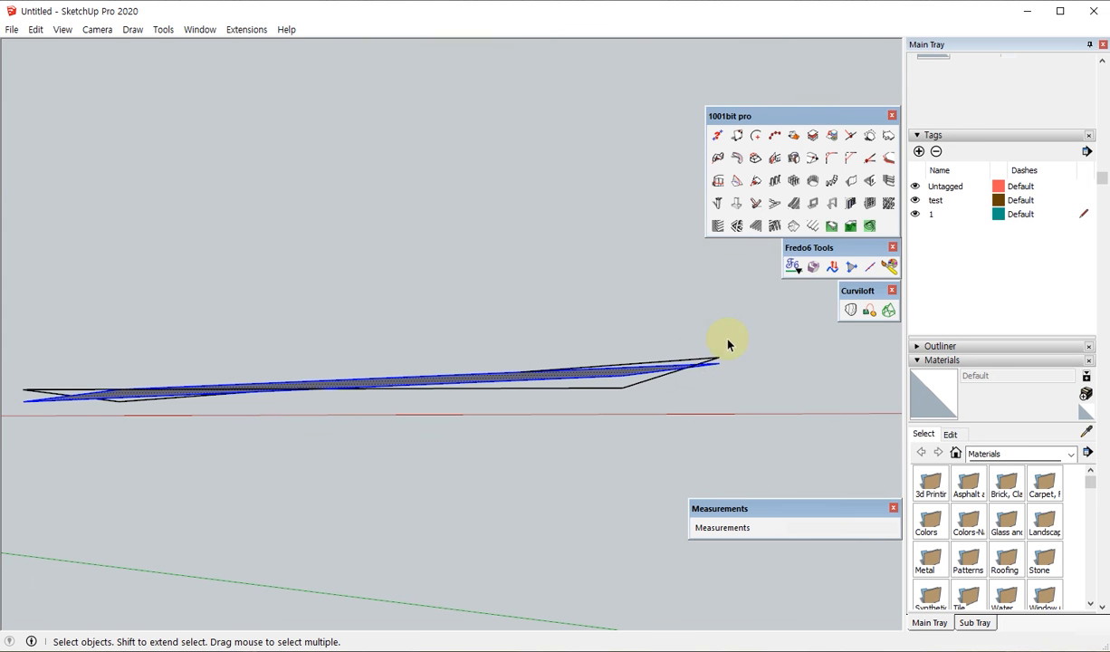
middle_click_drag(101, 371, 103, 429)
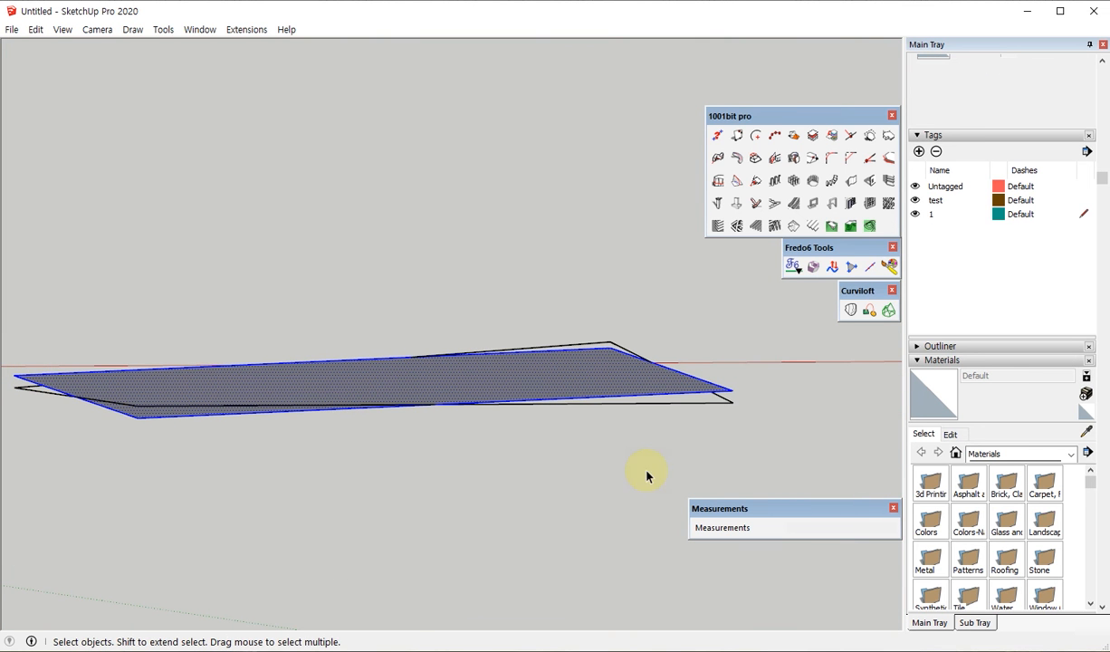
middle_click_drag(654, 415, 521, 386)
middle_click_drag(433, 370, 484, 305)
scroll(547, 409, "down", 5)
scroll(390, 322, "up", 2)
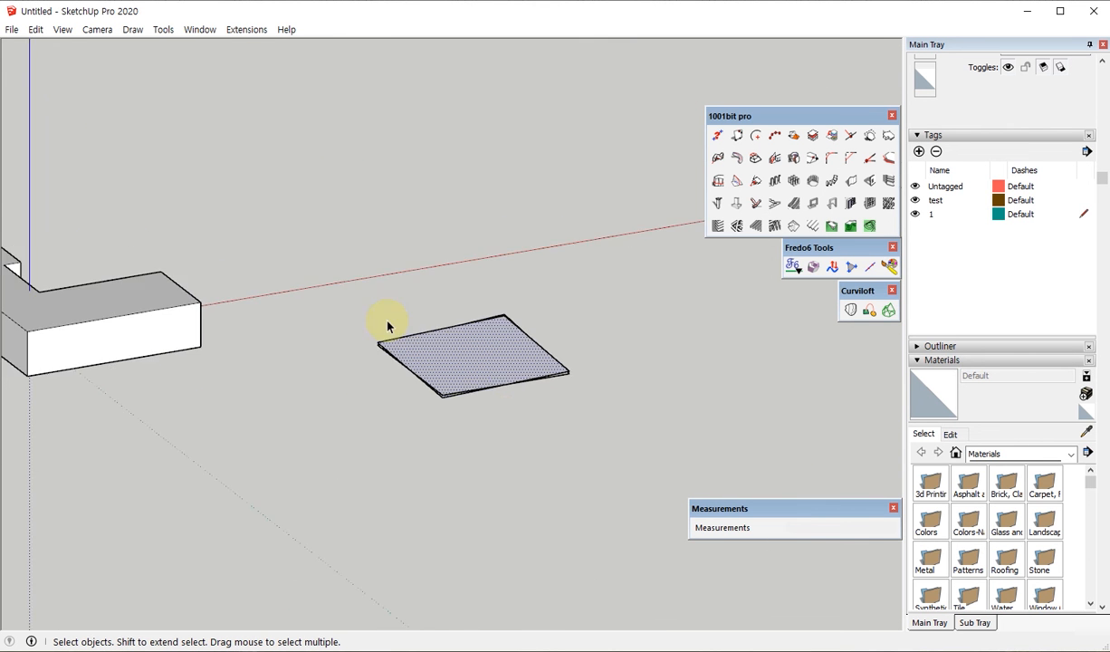
scroll(505, 391, "up", 6)
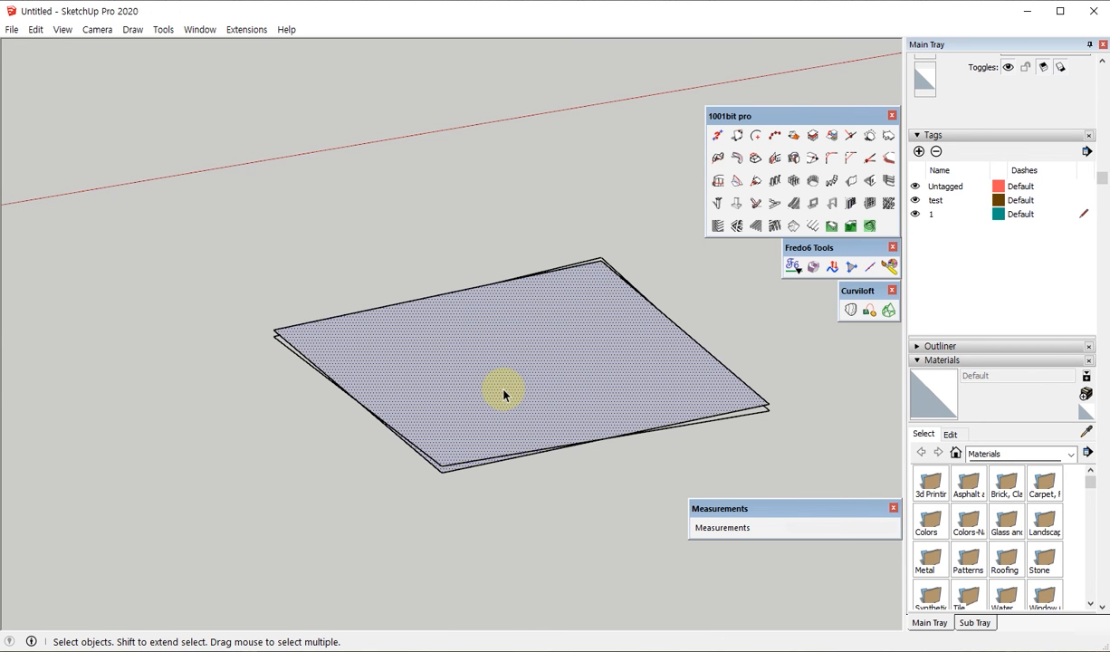
Delete the best-fit face together with the original outline, keeping the stepped block.
scroll(503, 391, "down", 5)
left_click_drag(308, 287, 670, 512)
key("Delete")
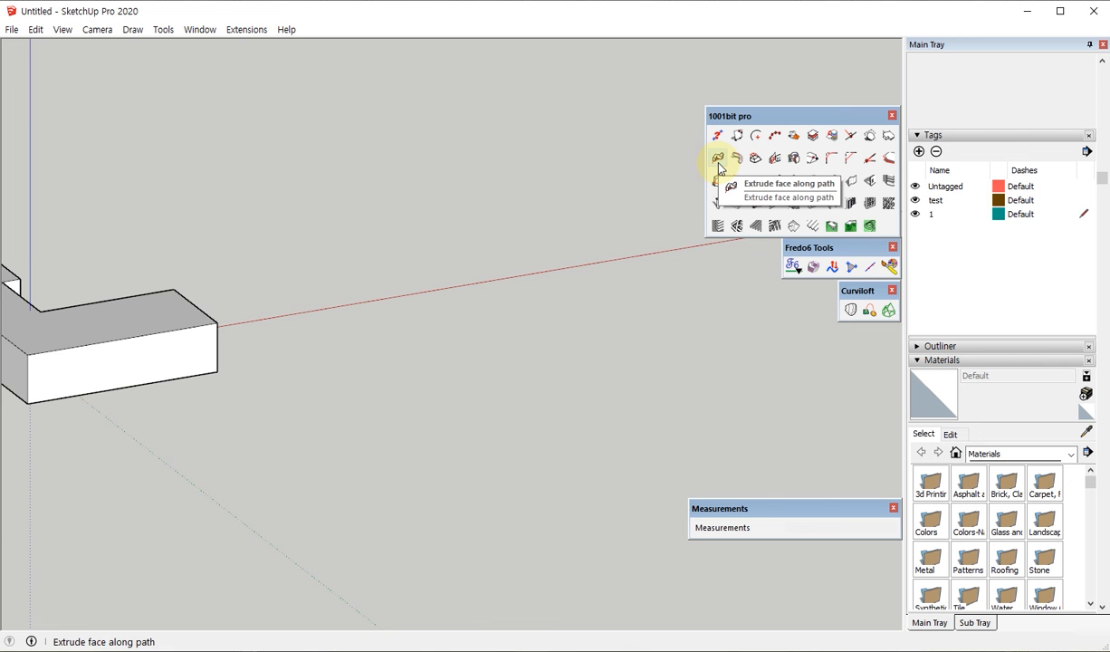
Draw a vertical rectangle about 21976 by 14680 mm in the empty area beside the block.
middle_click_drag(493, 378, 347, 478)
key("F2")
scroll(319, 479, "down", 4)
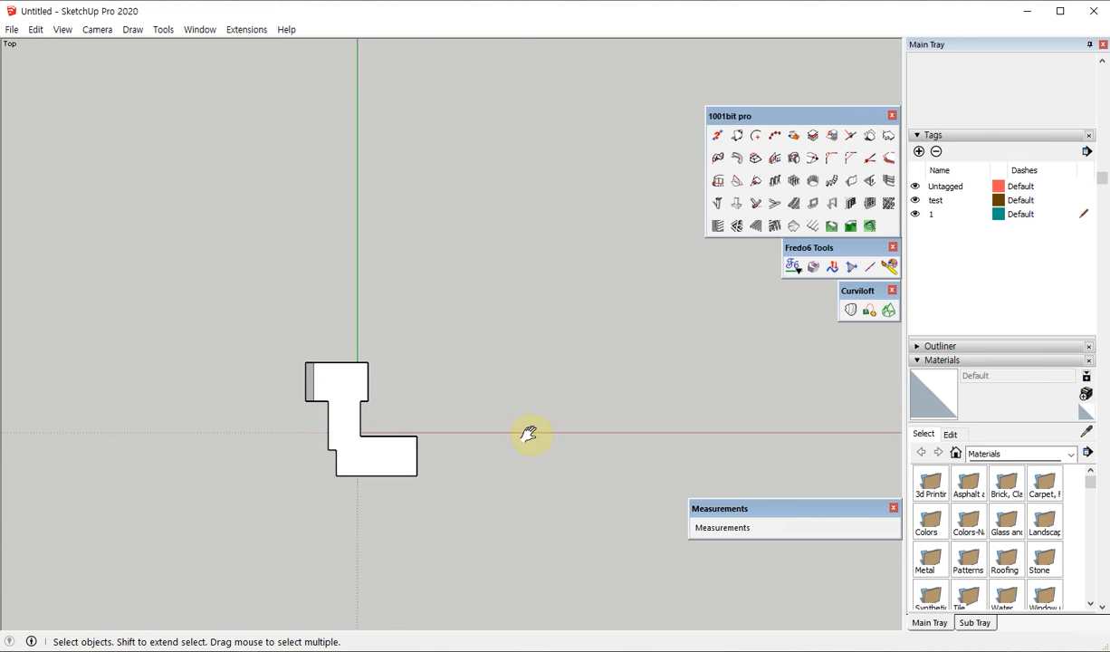
middle_click_drag(528, 434, 9, 103)
middle_click_drag(383, 334, 448, 456)
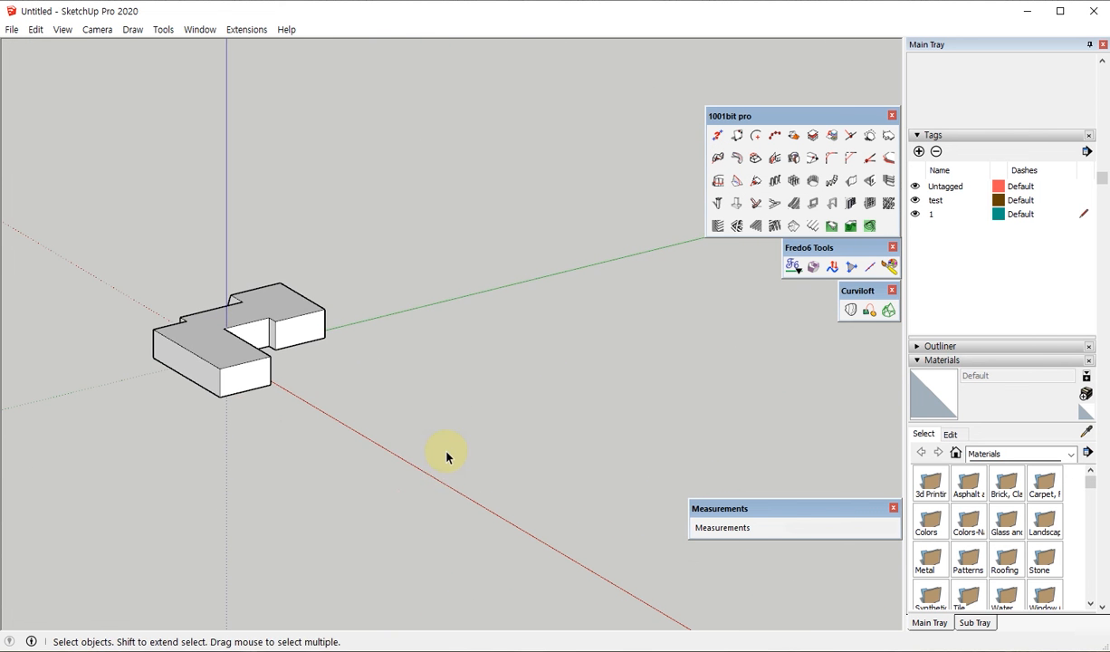
key("r")
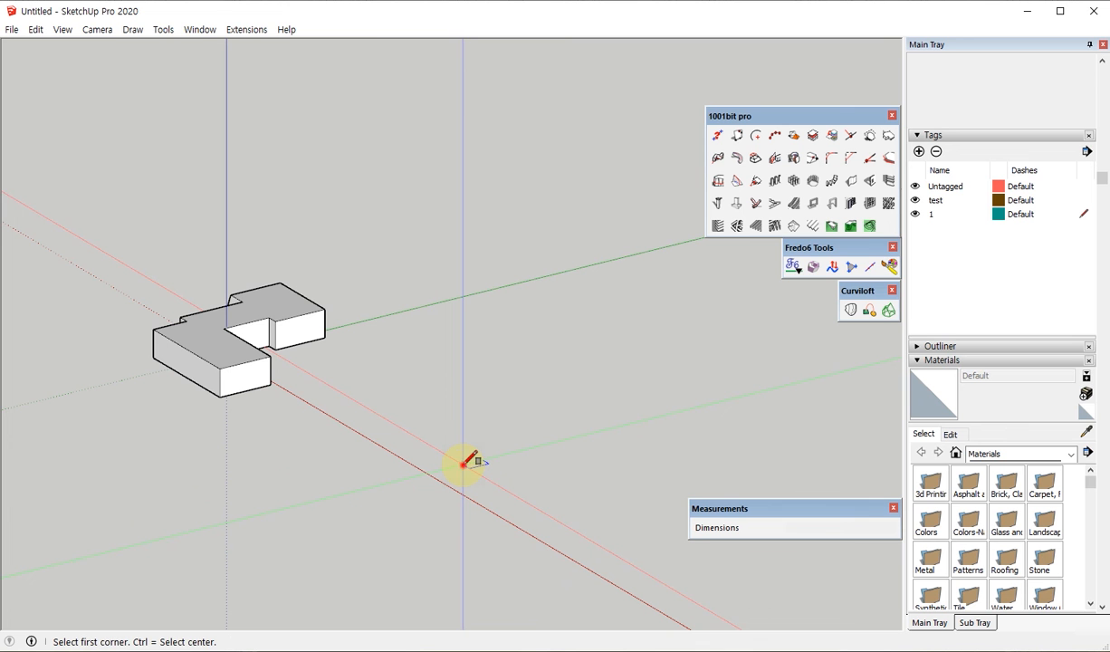
left_click(462, 463)
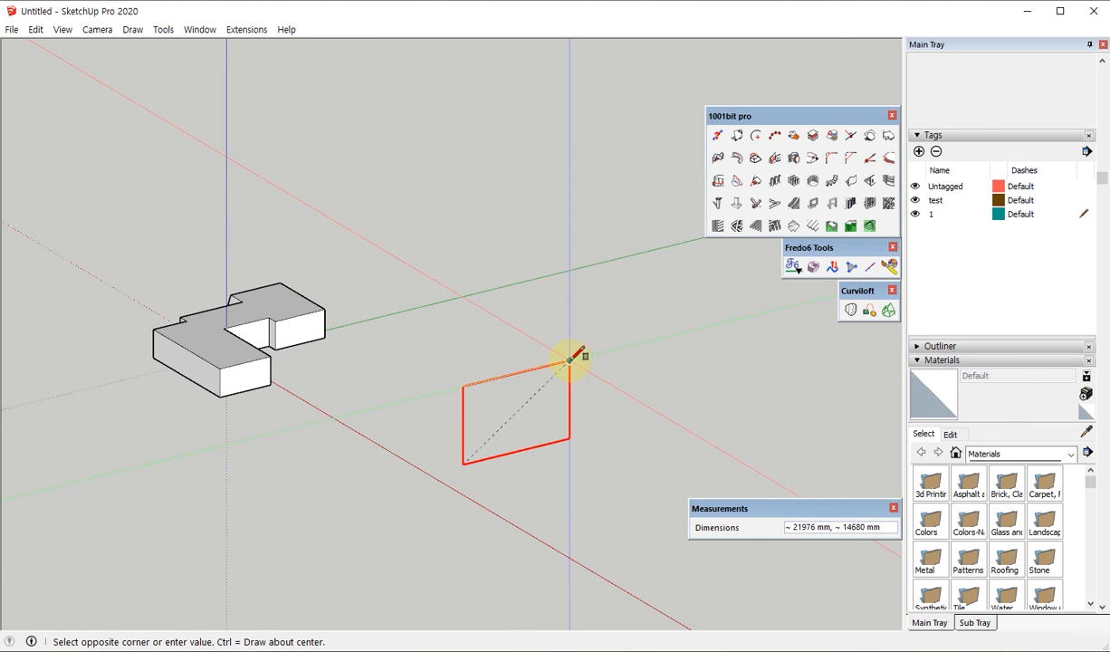
left_click(569, 360)
Add a diagonal line to the vertical rectangle, erase the rectangle's own edges, and select the remaining sloped line.
key("l")
left_click(463, 465)
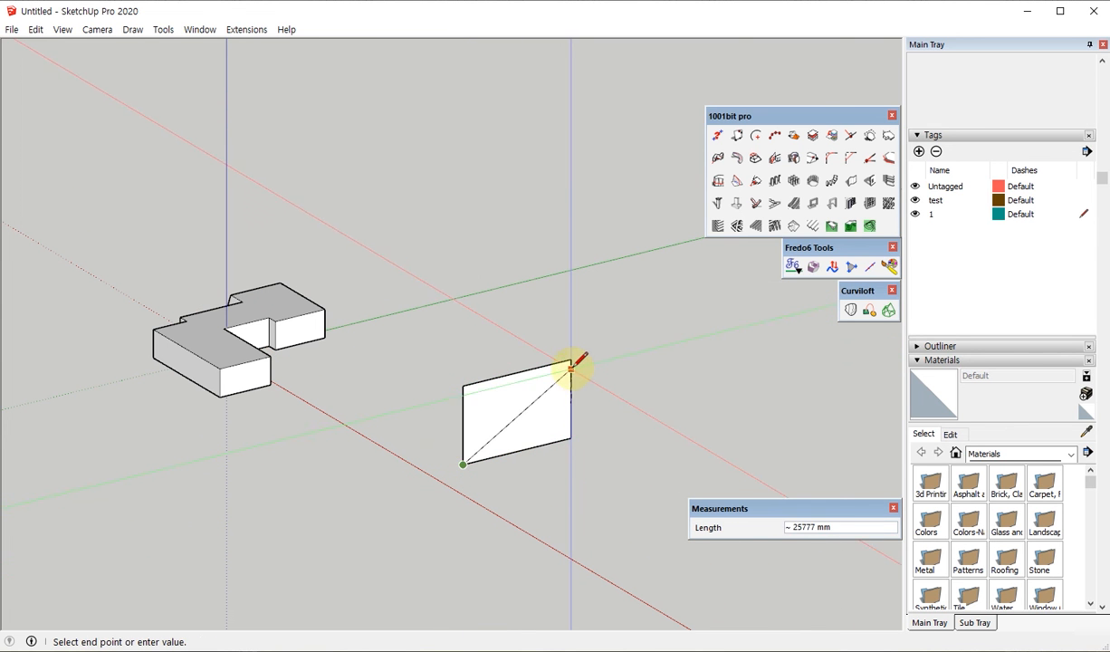
left_click(570, 360)
key("e")
left_click_drag(441, 419, 495, 364)
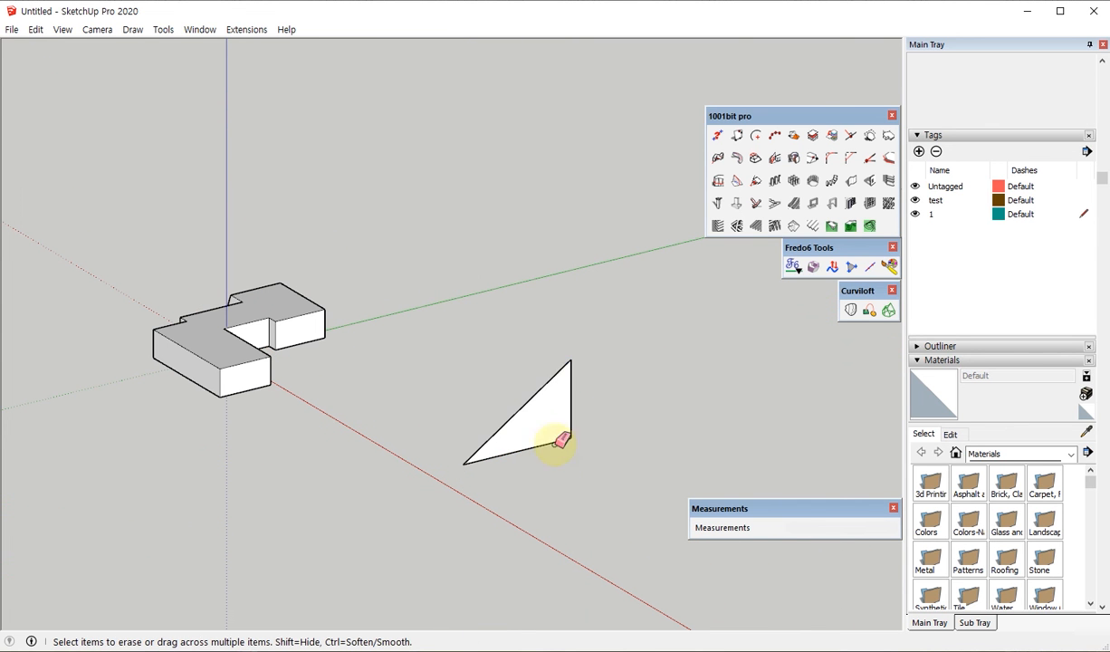
mouse_move(555, 453)
left_mouse_down()
mouse_move(589, 409)
mouse_move(554, 455)
left_mouse_up()
key("space")
scroll(527, 455, "up", 4)
mouse_move(572, 414)
left_mouse_down()
mouse_move(557, 391)
mouse_move(399, 301)
left_mouse_up()
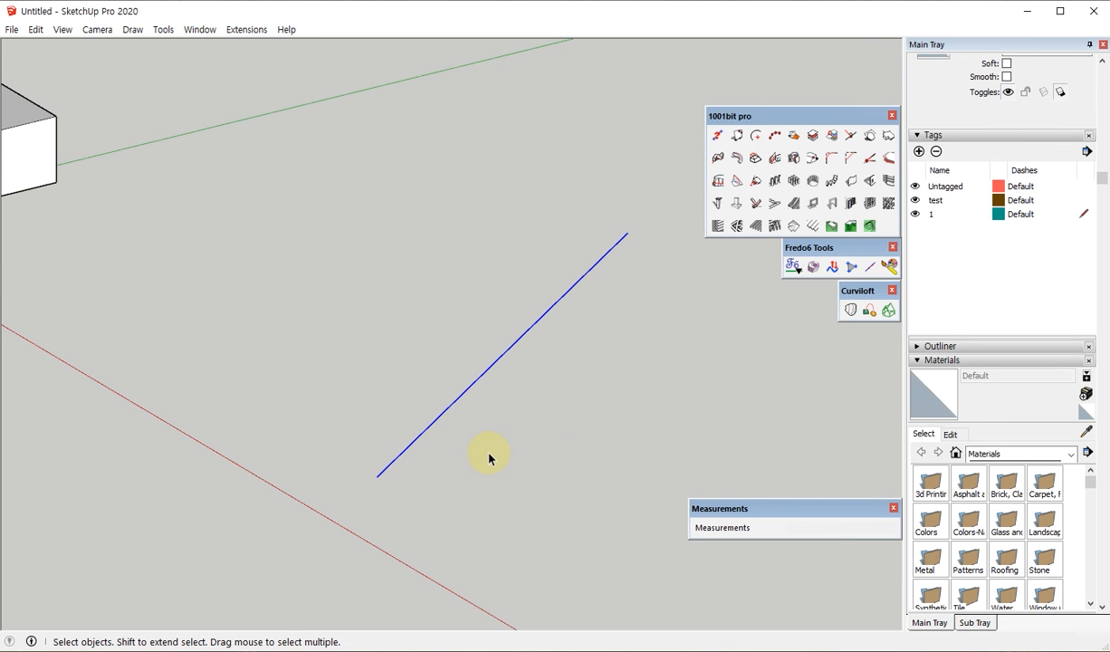
Draw a horizontal circle with a radius of about 189 mm centred on the sloped line's lower endpoint.
mouse_move(487, 456)
middle_mouse_down()
mouse_move(503, 306)
mouse_move(434, 373)
mouse_move(864, 50)
mouse_move(520, 332)
mouse_move(436, 374)
mouse_move(333, 451)
middle_mouse_up()
key("c")
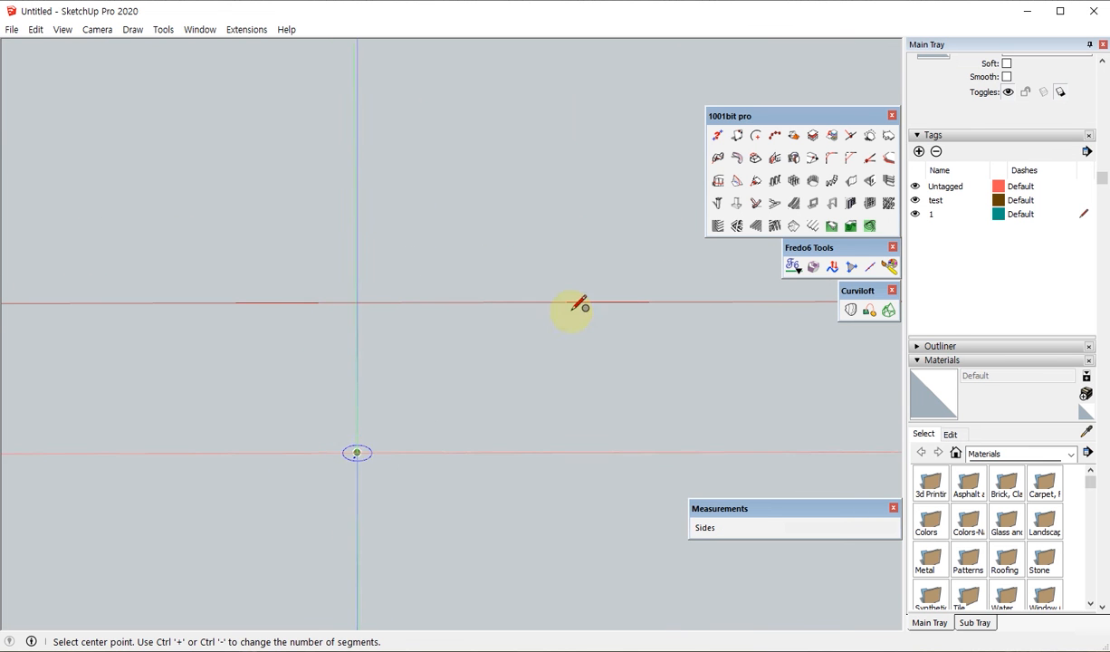
mouse_move(572, 306)
middle_mouse_down()
mouse_move(401, 461)
mouse_move(434, 94)
mouse_move(426, 222)
mouse_move(322, 347)
mouse_move(267, 384)
mouse_move(329, 327)
mouse_move(359, 329)
mouse_move(426, 191)
mouse_move(393, 212)
mouse_move(315, 331)
middle_mouse_up()
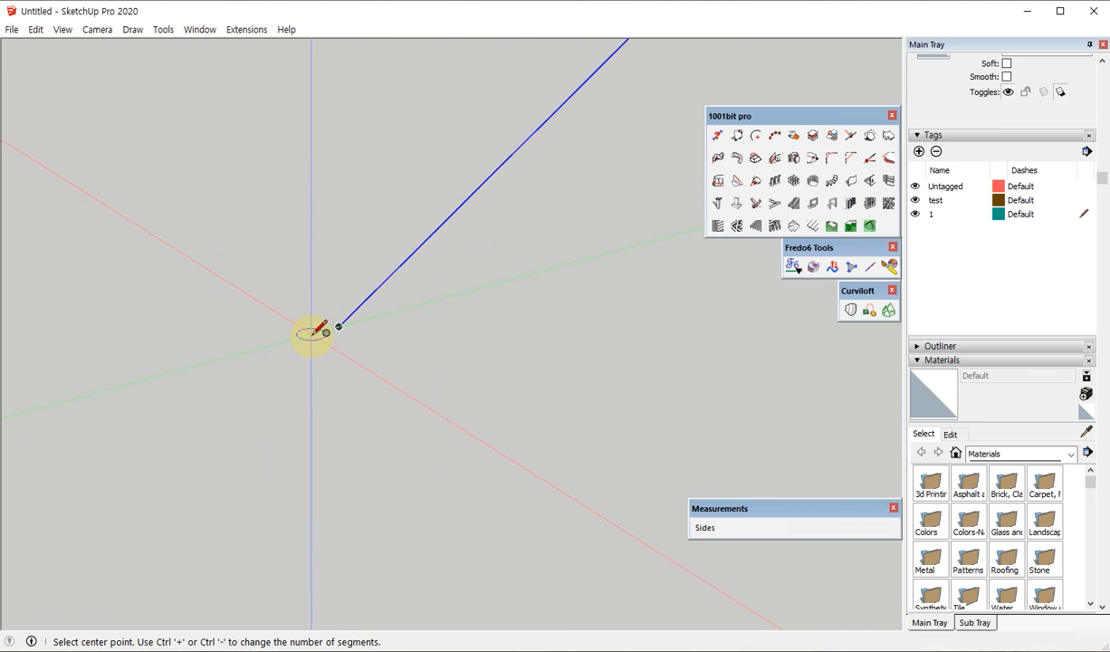
scroll(362, 348, "up", 4)
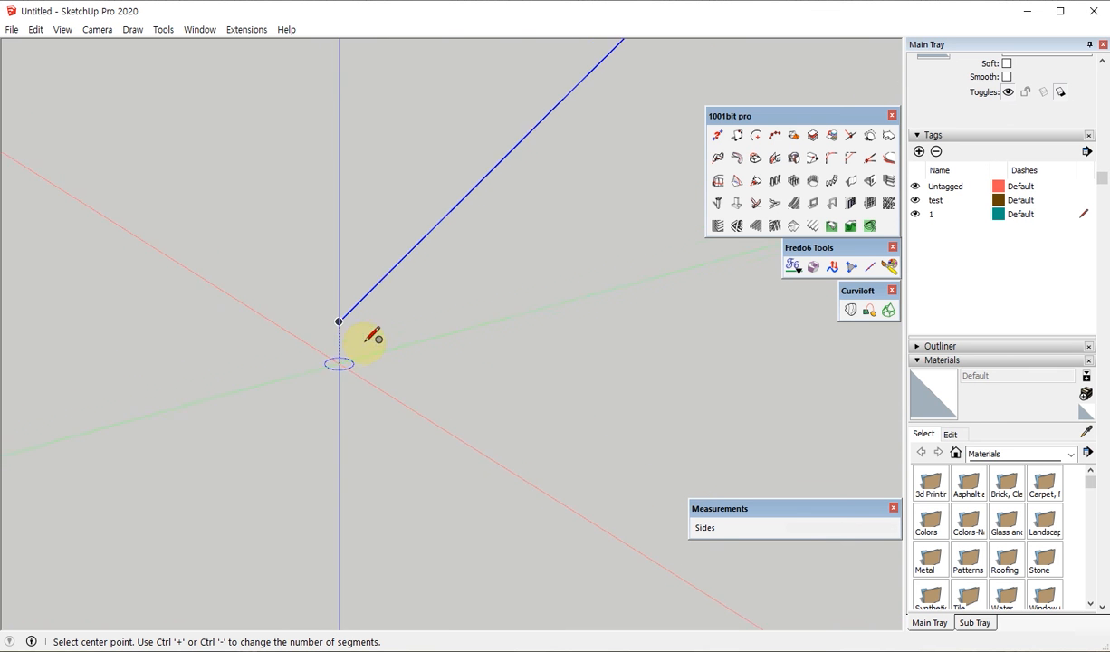
left_click(323, 296)
left_click(347, 313)
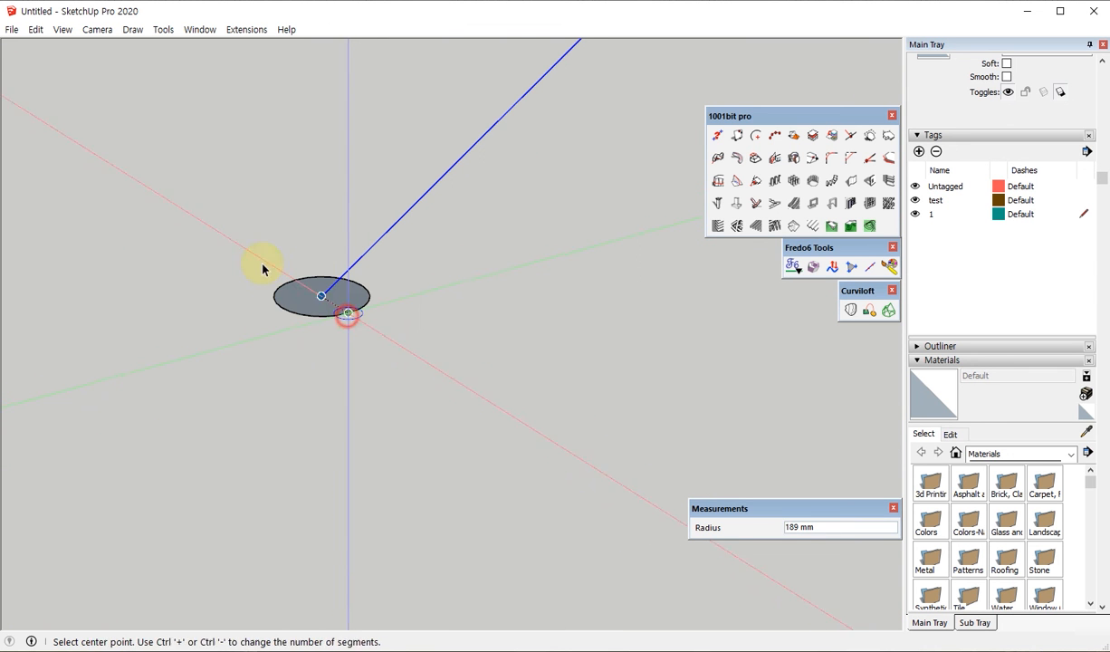
Rotate the circle about its centre in the line's vertical plane until it stands roughly perpendicular to the sloped line.
key("space")
left_click_drag(235, 232, 412, 387)
key("q")
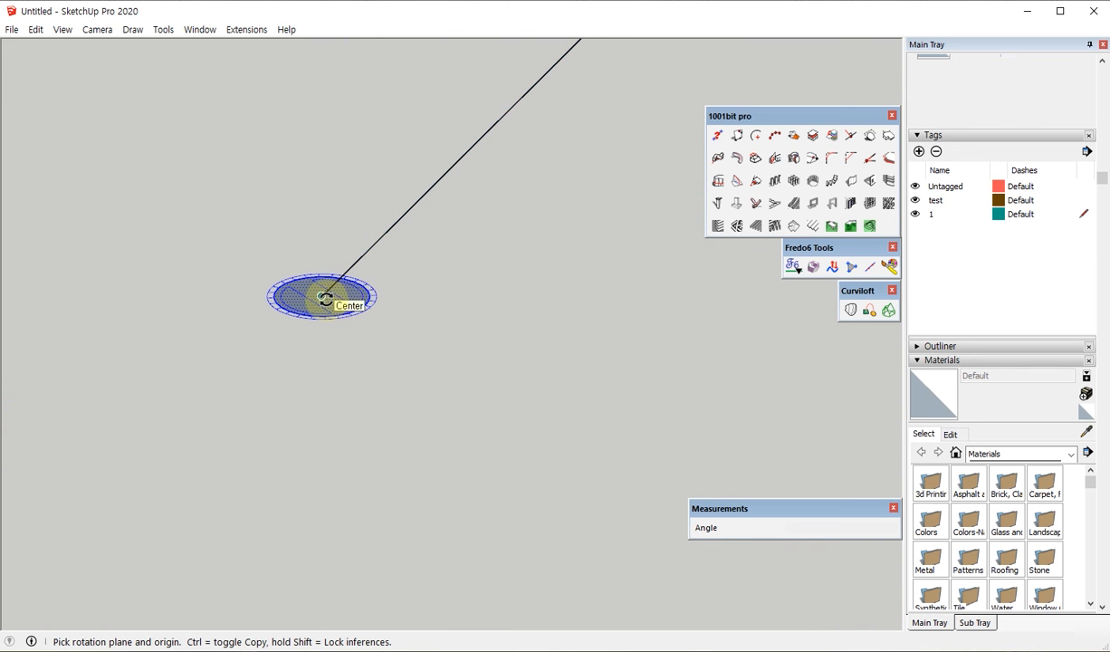
left_click_drag(324, 298, 443, 357)
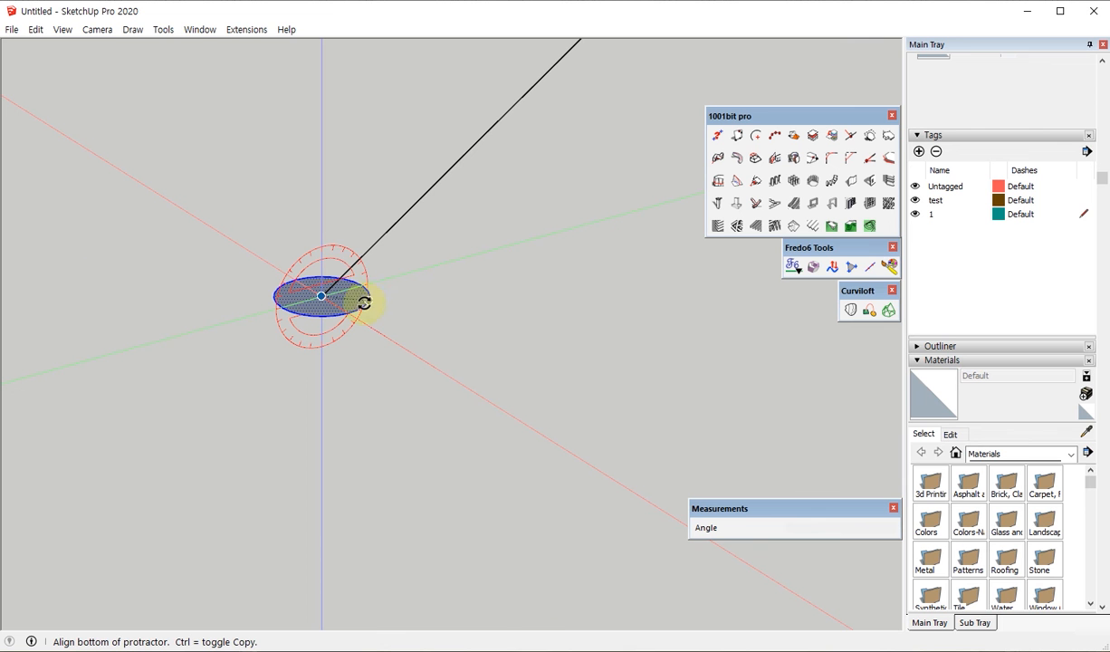
left_click(373, 276)
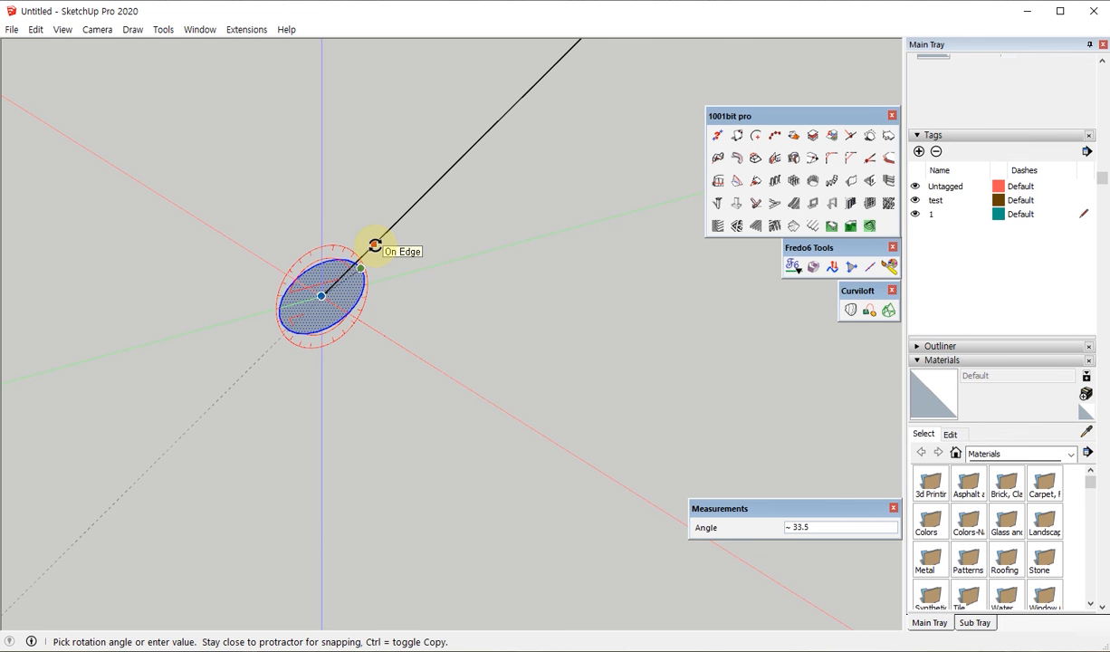
left_click(376, 361)
middle_click_drag(460, 362, 530, 309)
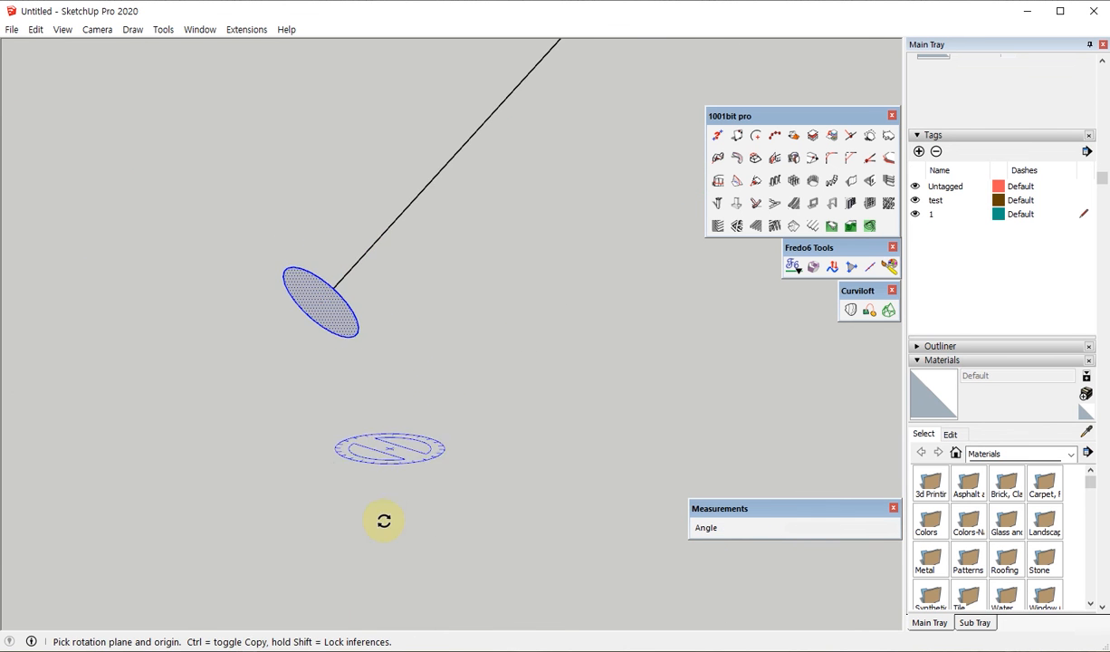
Delete the tilted circle at the line's lower end, keeping the sloped line.
key("space")
scroll(432, 434, "down", 4)
key("Delete")
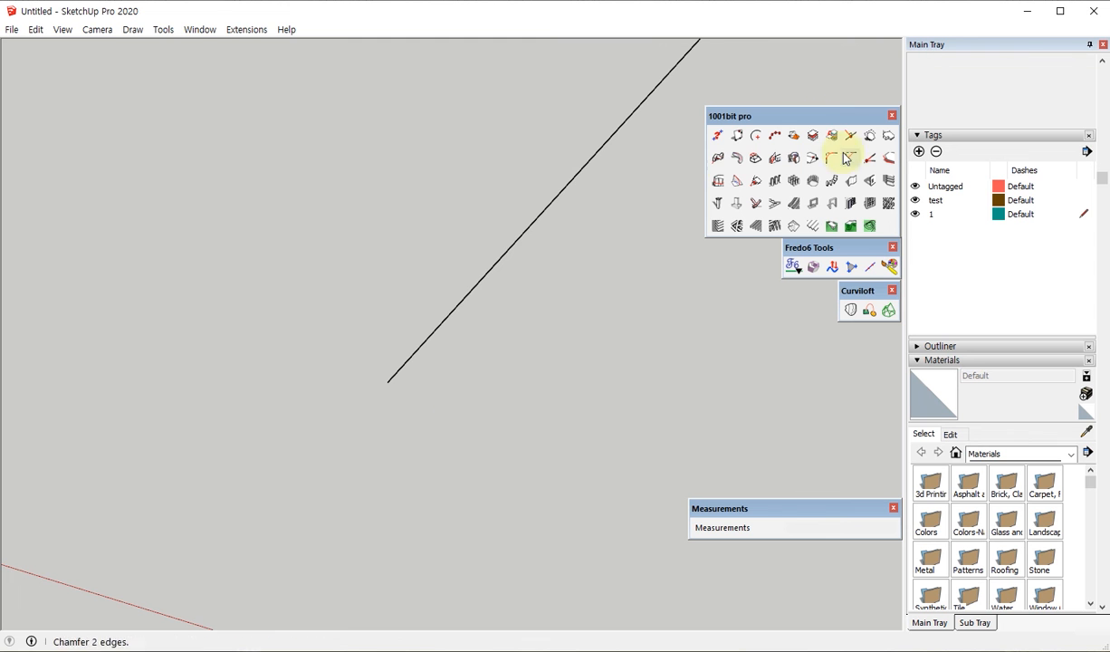
Draw a horizontal circle with a radius of about 323 mm beside the sloped line's lower end, without touching it.
middle_click_drag(625, 222, 480, 427)
key("c")
key("F2")
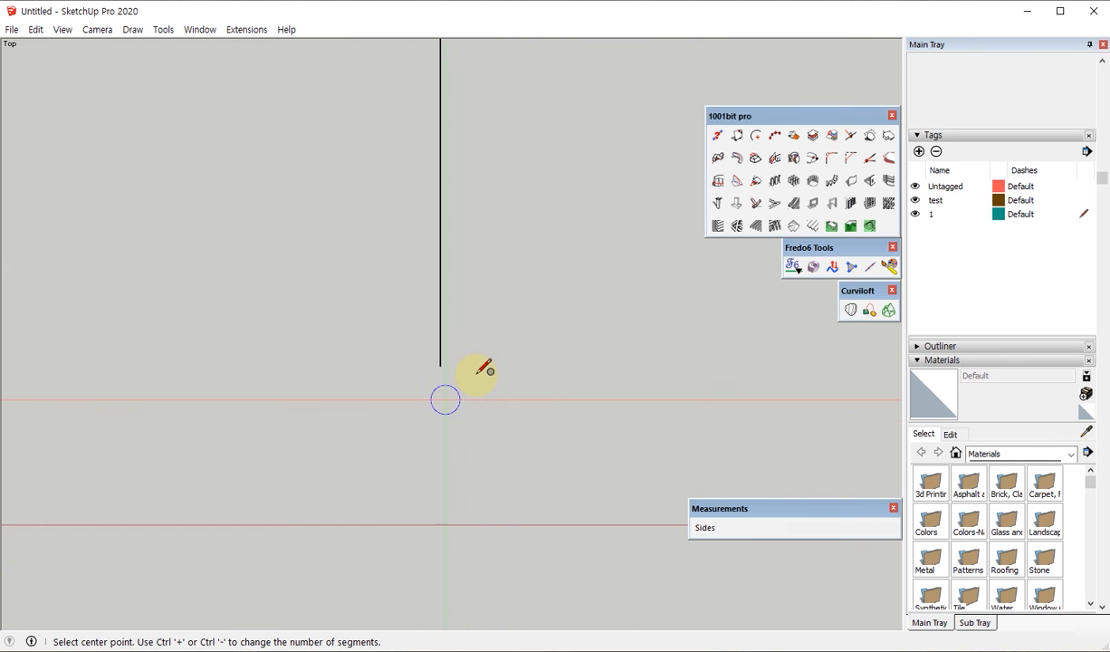
left_click(521, 403)
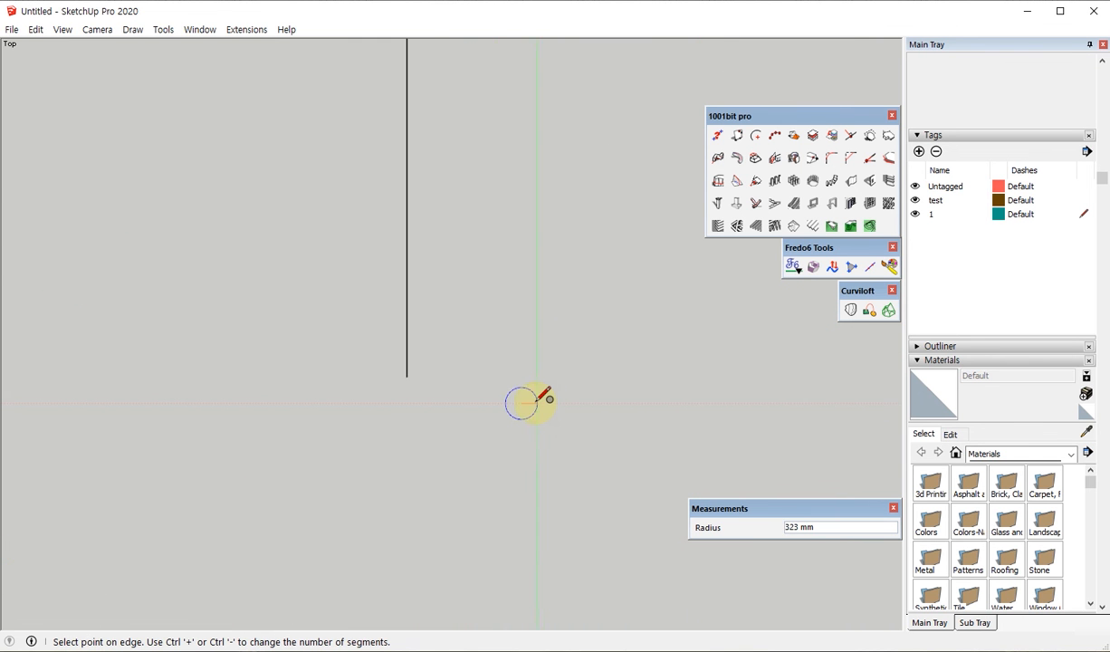
left_click(537, 401)
key("space")
Set up Extrude face along path with the sloped line as path, the circle as profile and its centre as reference point.
middle_click_drag(564, 426, 532, 541)
scroll(532, 541, "down", 3)
left_click(681, 289)
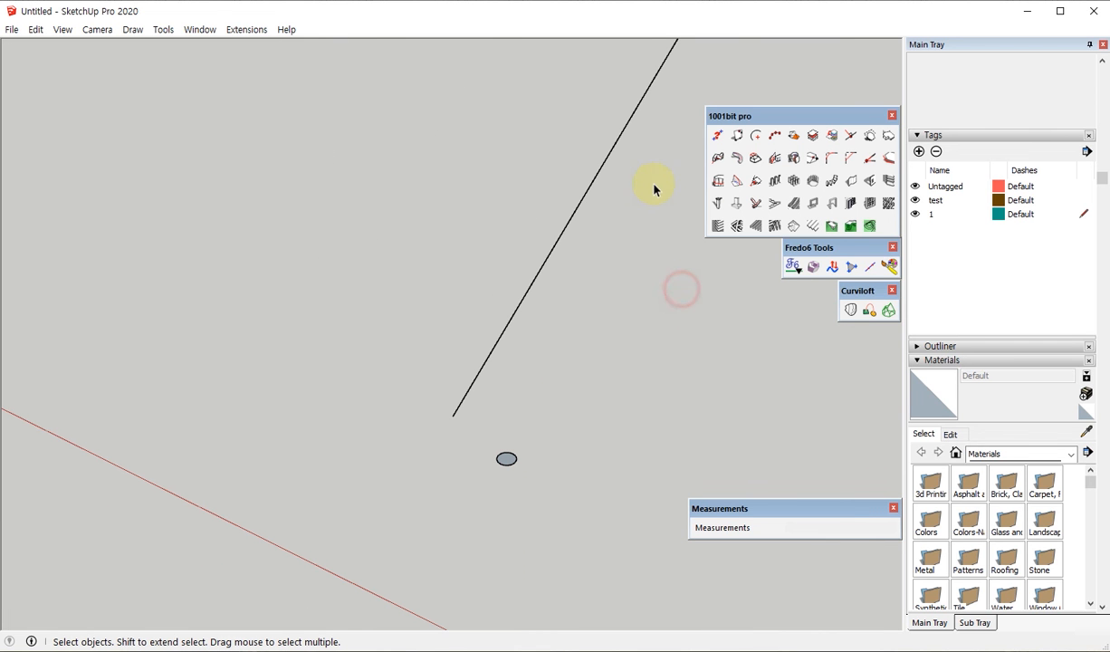
left_click_drag(611, 229, 458, 104)
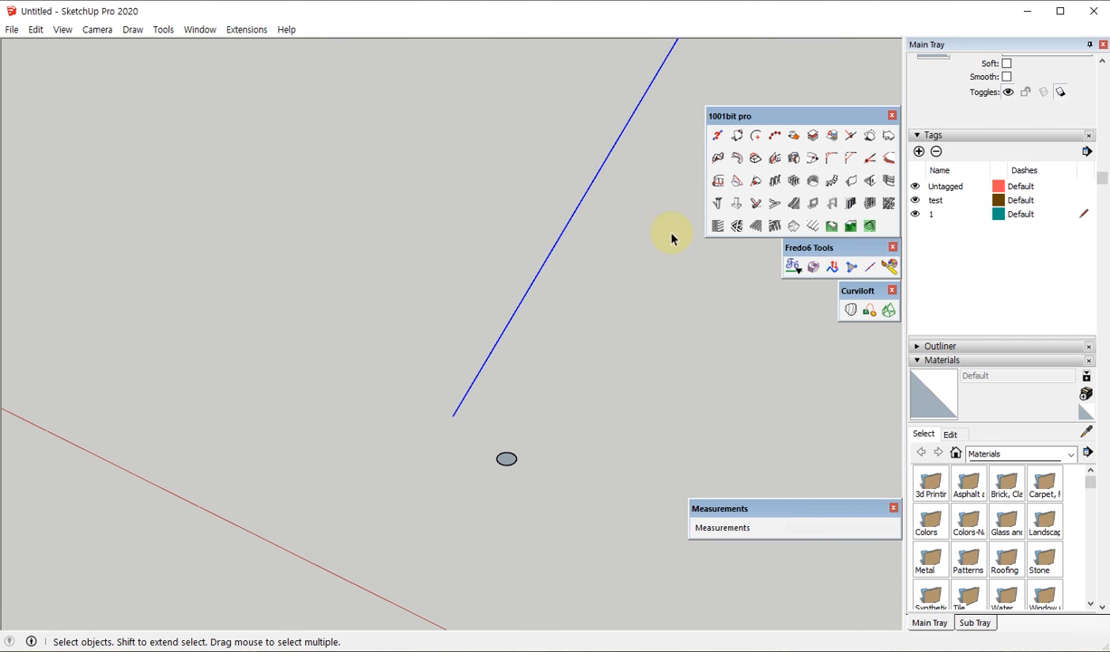
left_click(717, 157)
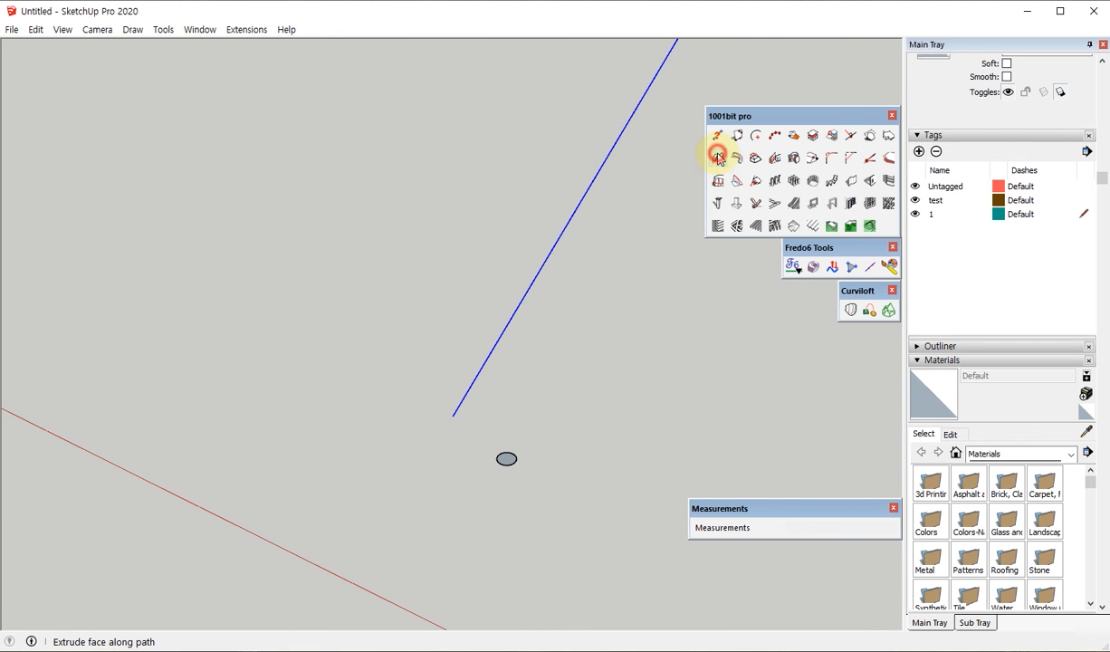
scroll(483, 513, "up", 5)
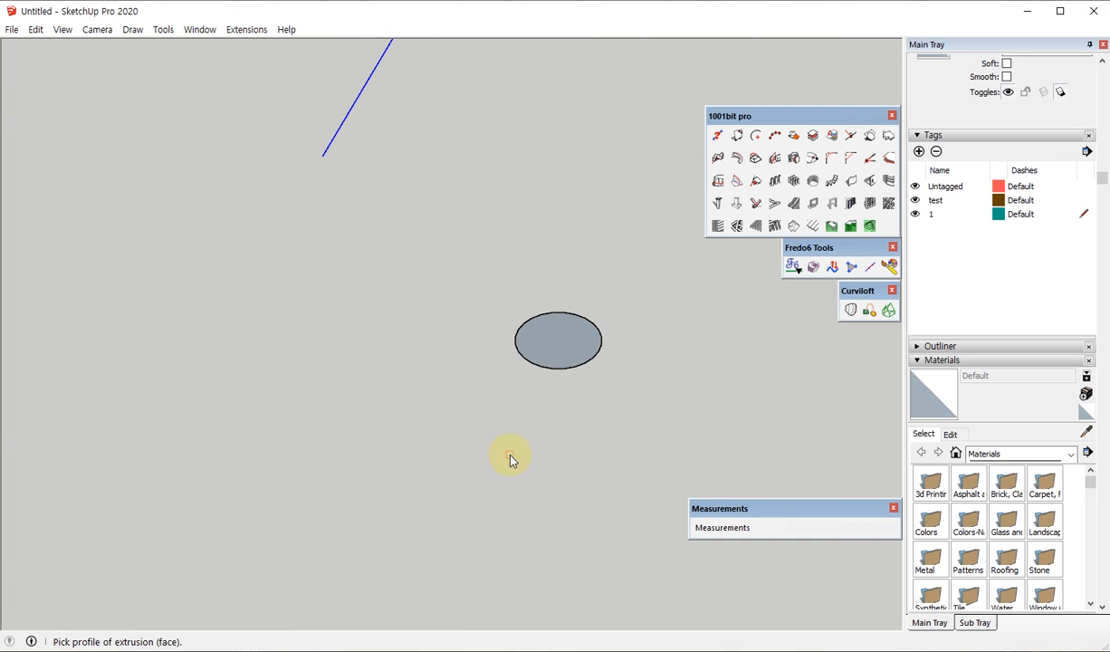
left_click(556, 342)
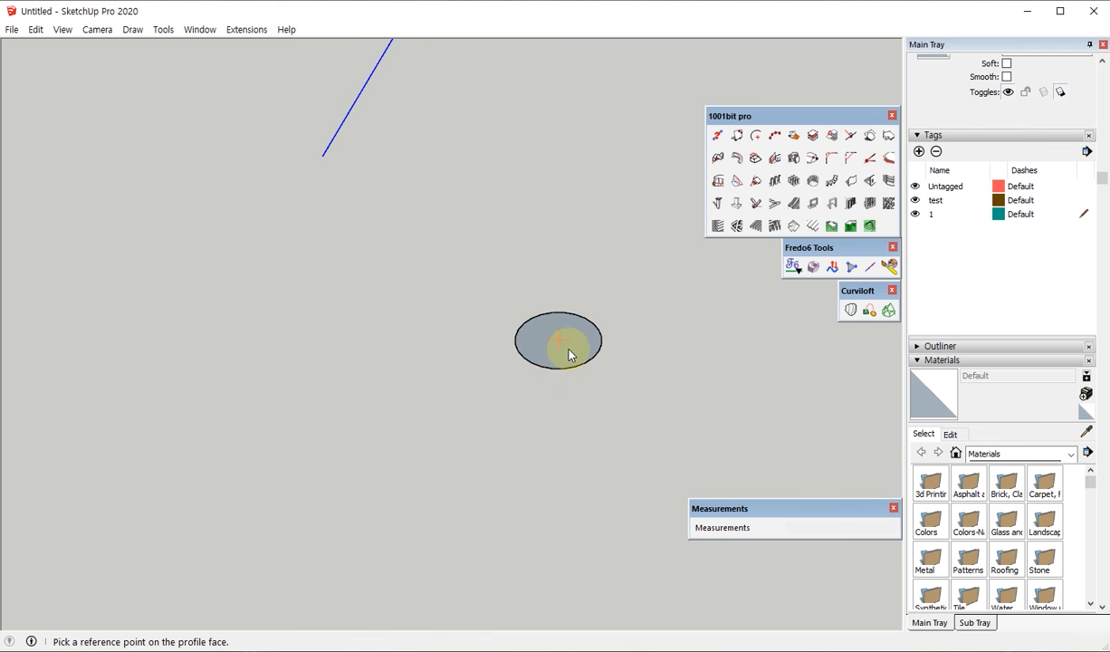
scroll(482, 381, "down", 1)
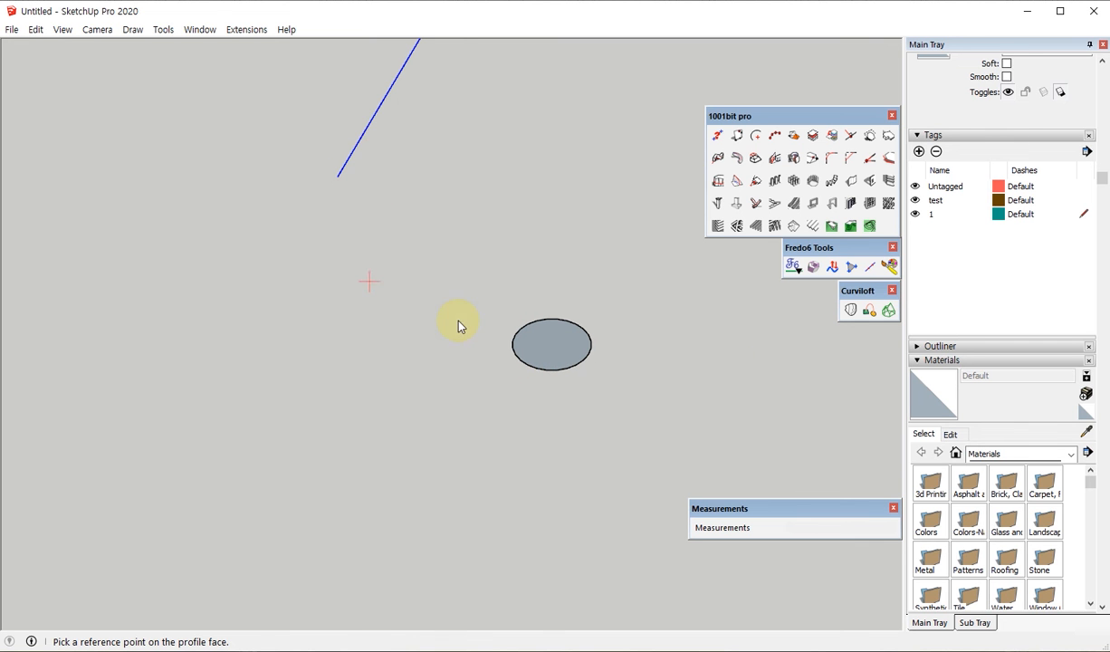
scroll(550, 348, "up", 2)
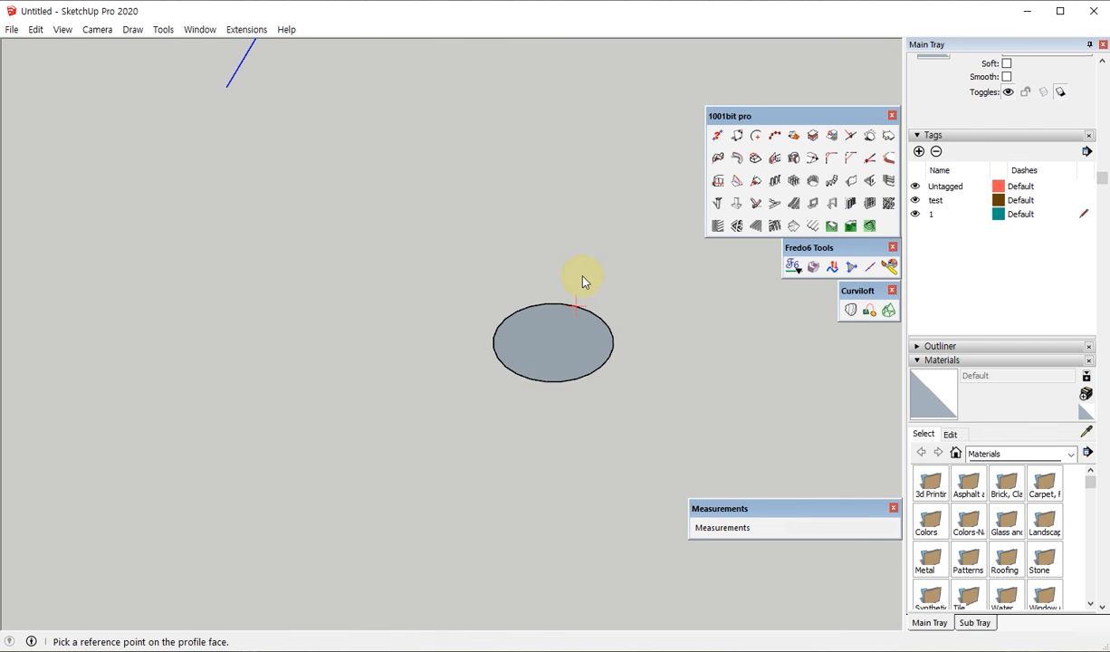
left_click(555, 343)
Extrude the circle along the sloped line, starting from the line's lower endpoint.
scroll(421, 515, "down", 5)
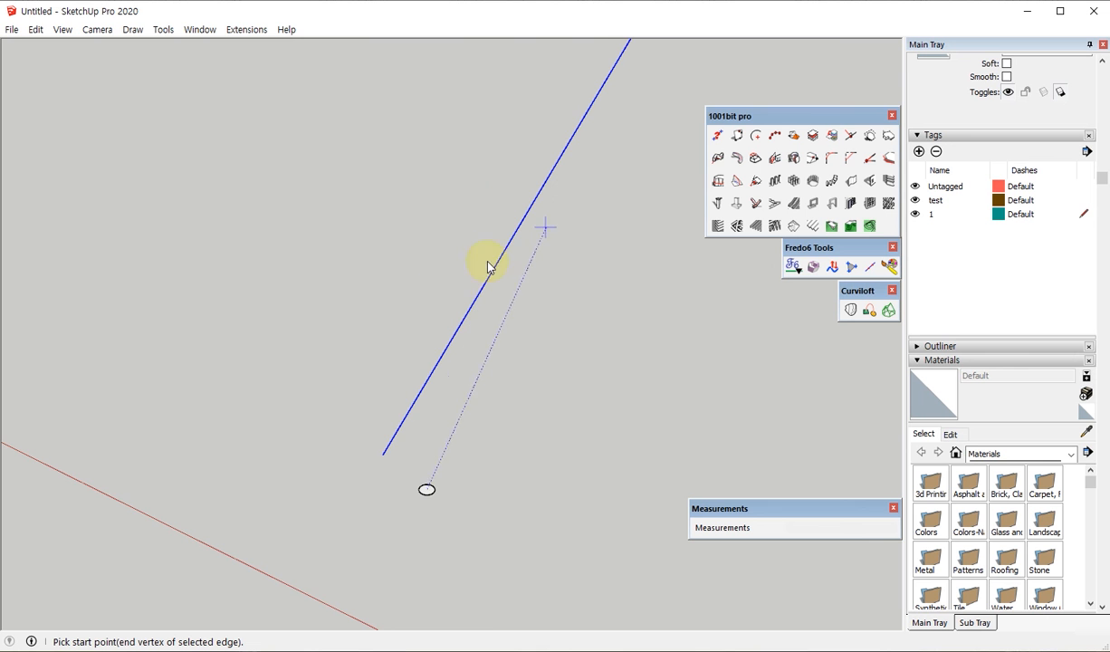
scroll(510, 258, "down", 2)
scroll(406, 452, "up", 3)
scroll(406, 456, "up", 2)
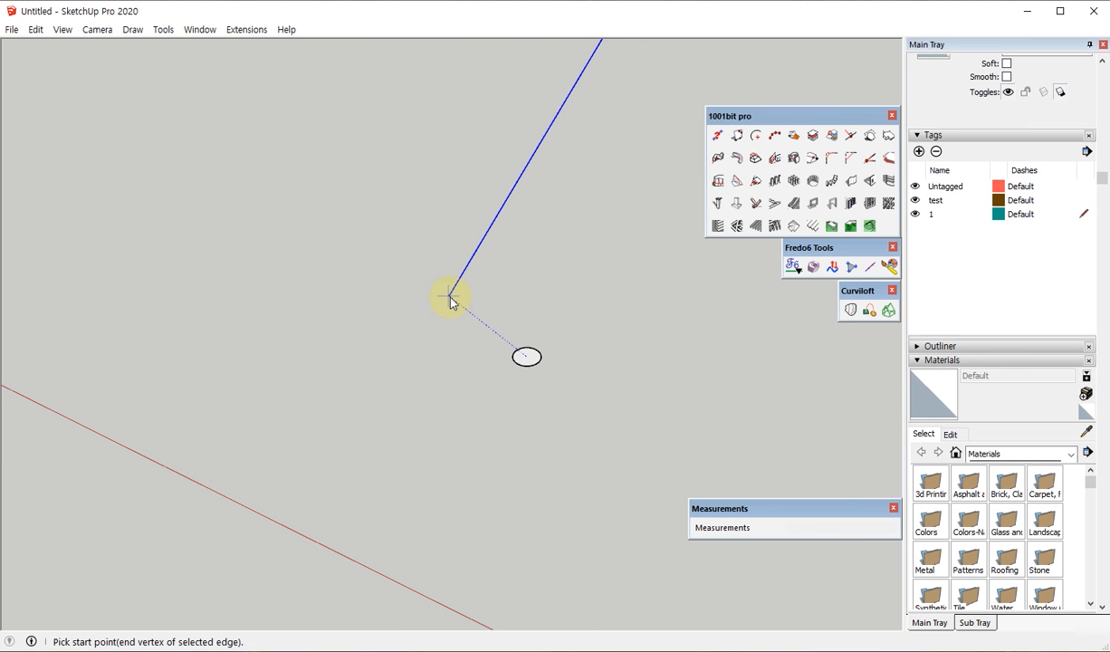
left_click(381, 494)
Examine the extruded tube's lower end and overall slope against the original flat circle from several angles and distances.
scroll(374, 496, "down", 4)
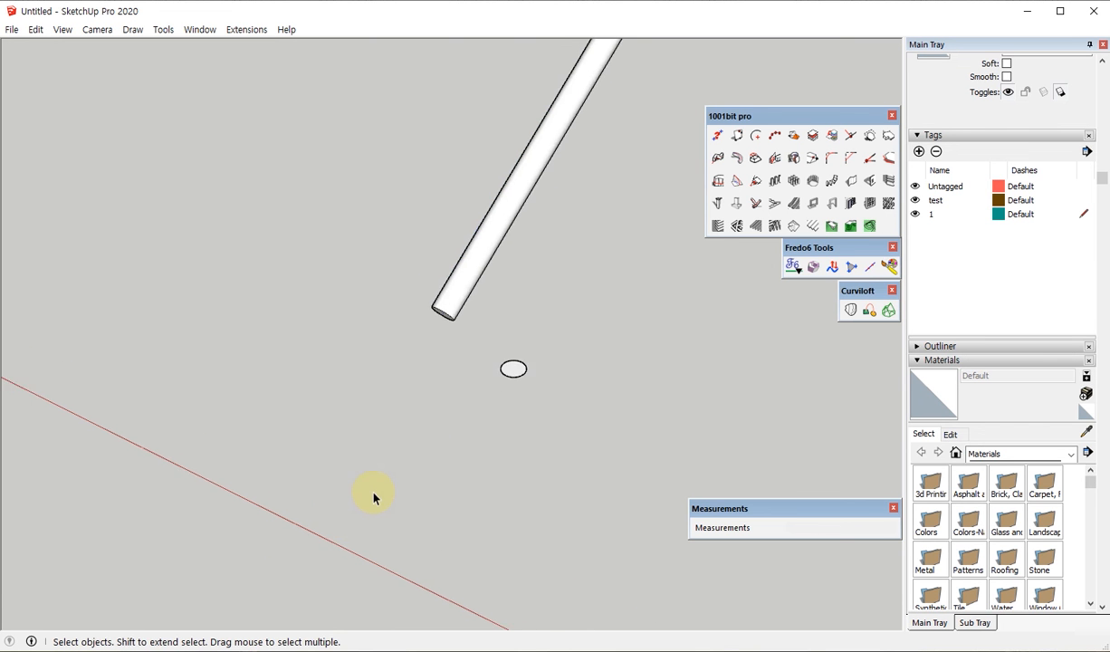
mouse_move(359, 505)
middle_mouse_down()
mouse_move(521, 223)
mouse_move(620, 84)
mouse_move(310, 419)
mouse_move(391, 258)
mouse_move(228, 465)
mouse_move(441, 399)
mouse_move(344, 434)
middle_mouse_up()
scroll(287, 414, "up", 2)
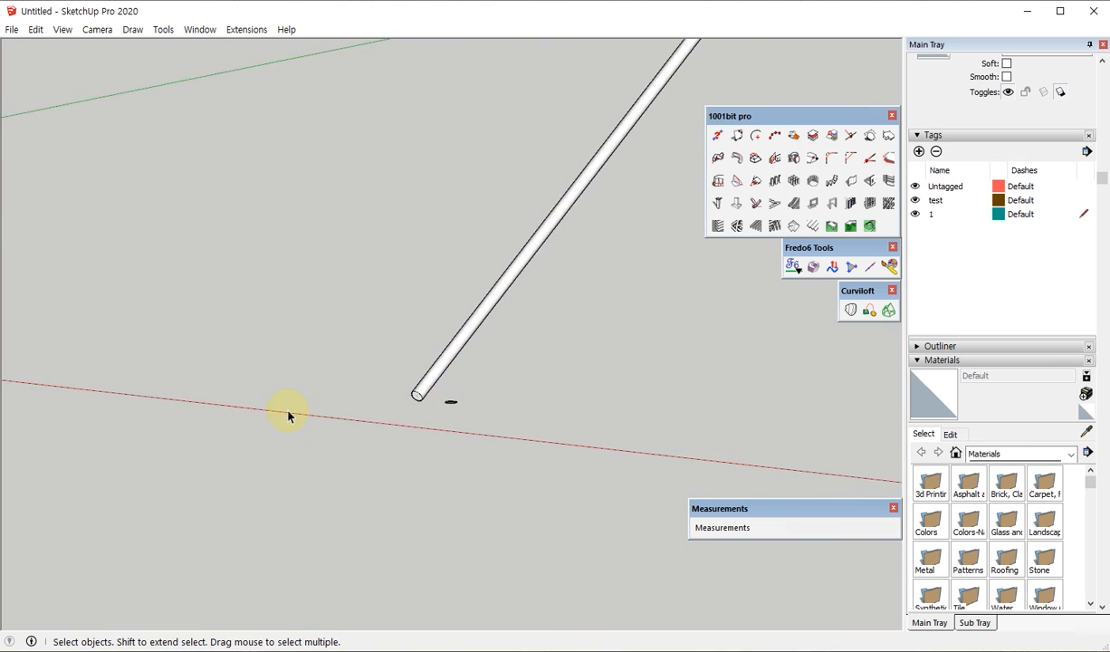
scroll(287, 411, "down", 3)
scroll(326, 407, "up", 5)
scroll(396, 415, "up", 2)
scroll(399, 414, "up", 2)
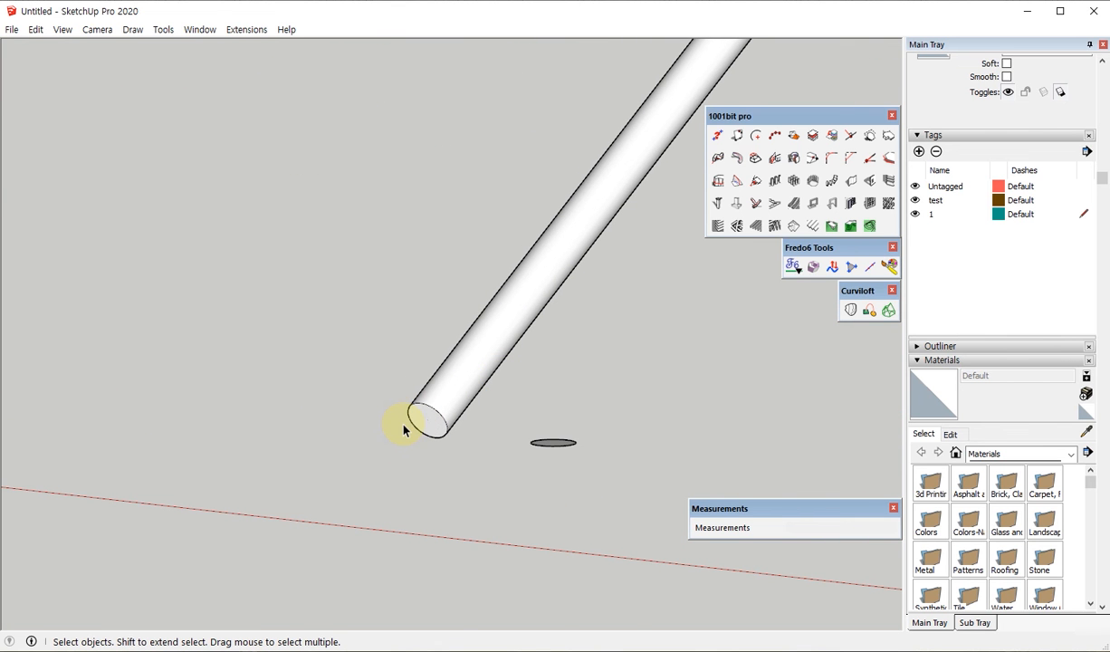
scroll(398, 431, "down", 5)
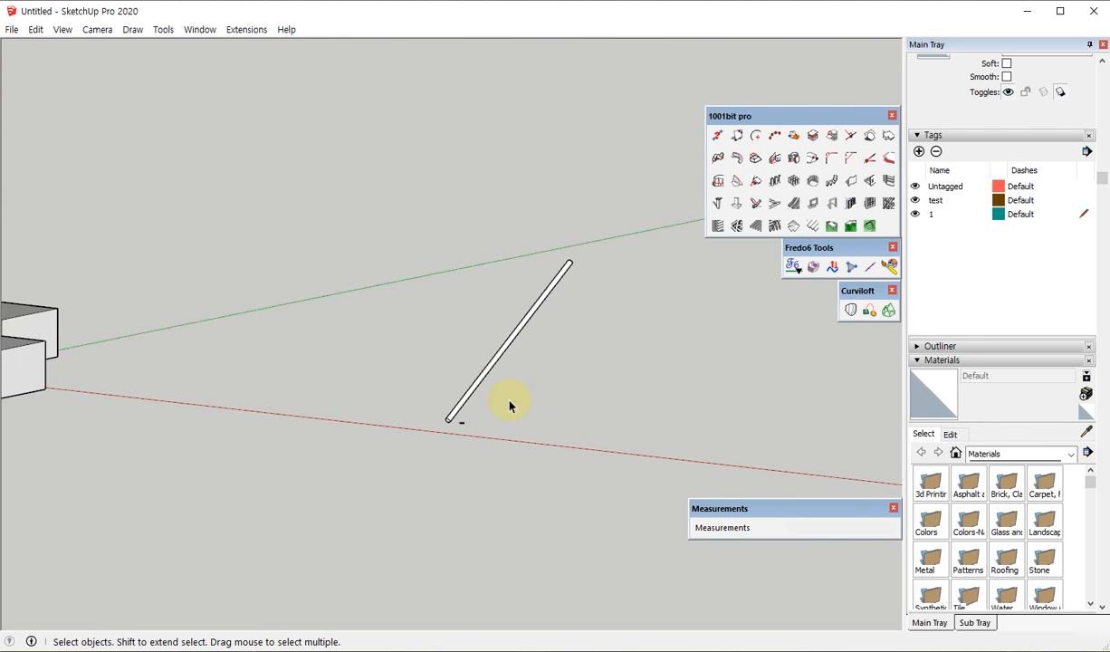
middle_click_drag(508, 405, 575, 368)
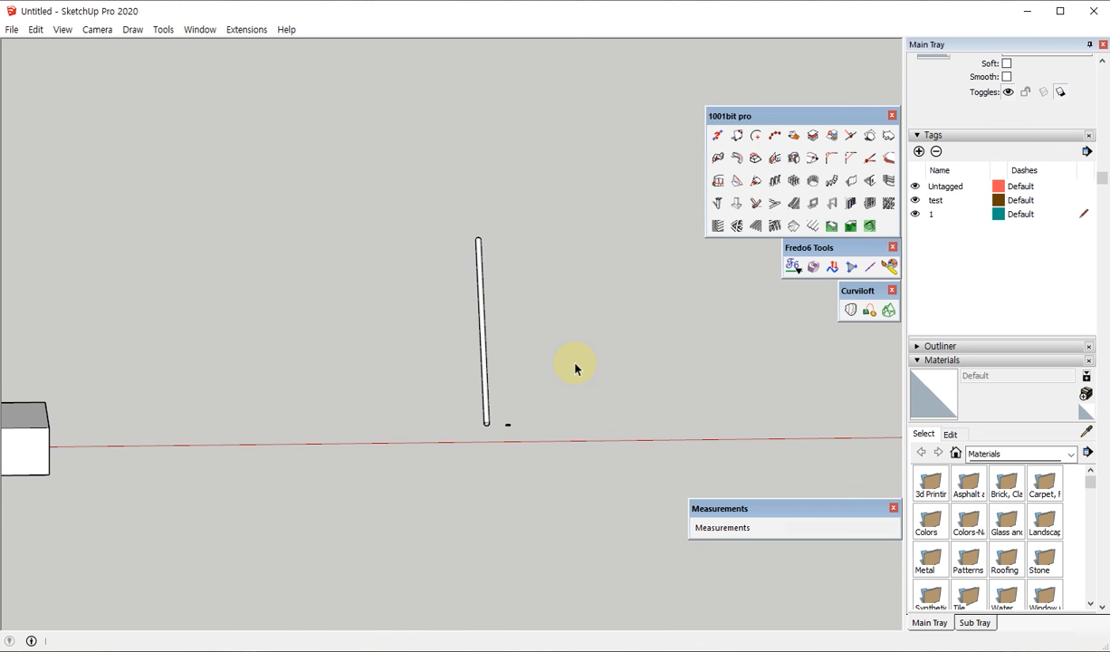